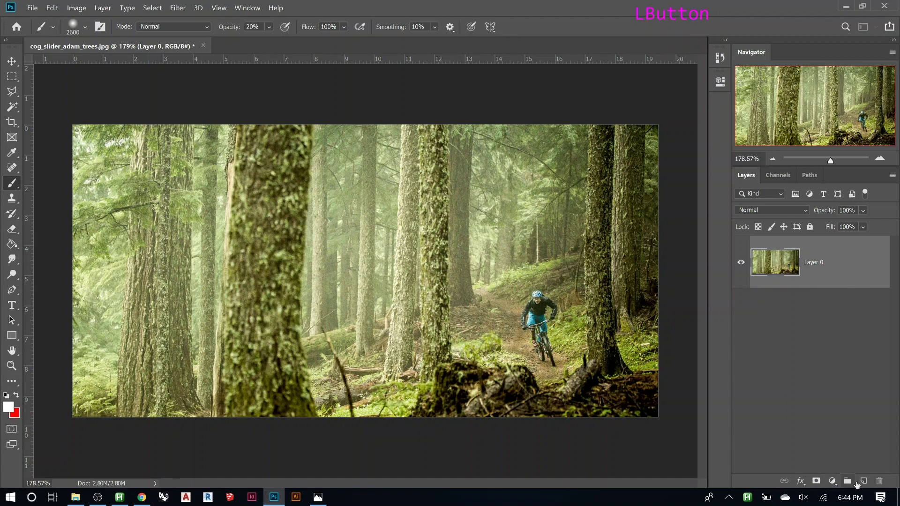
# Create a new layer above the forest photo and name it Sketch
pyautogui.click(863, 481)
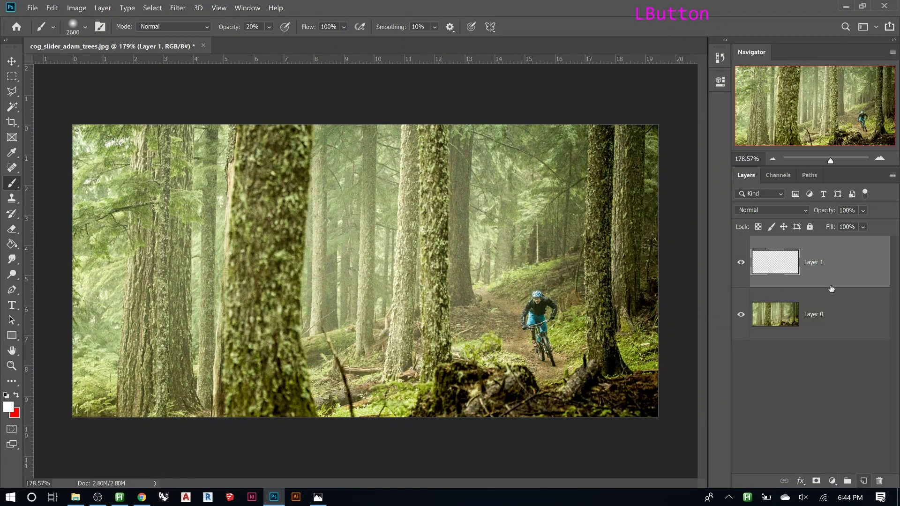
pyautogui.doubleClick(814, 264)
pyautogui.write('Sketch')
pyautogui.press('Return')
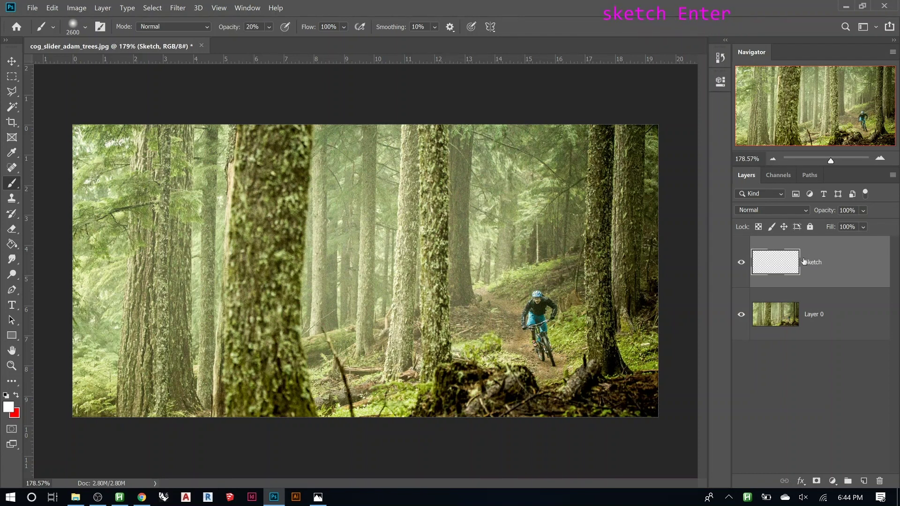
# Set up the Brush tool with red as the foreground colour, 100% opacity and the Hard Round preset
pyautogui.press('x')
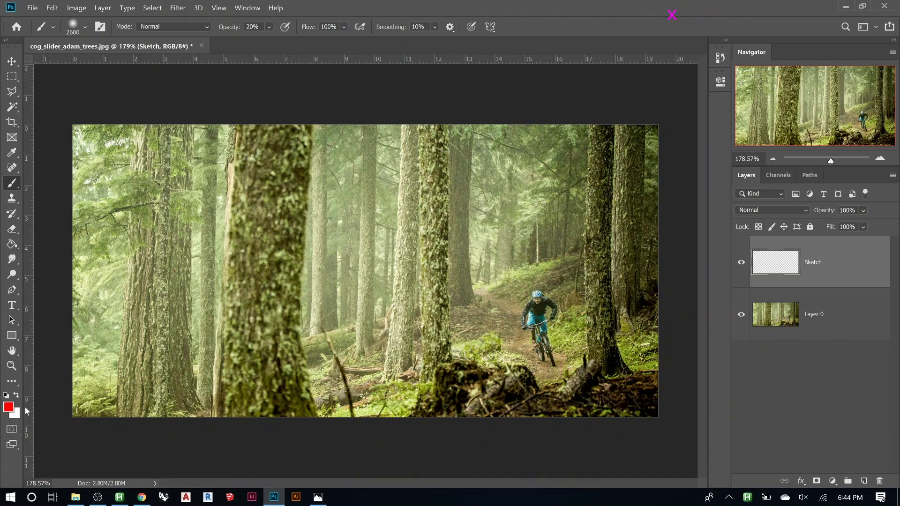
pyautogui.press('x')
pyautogui.press('x')
pyautogui.press('0')
pyautogui.click(86, 27)
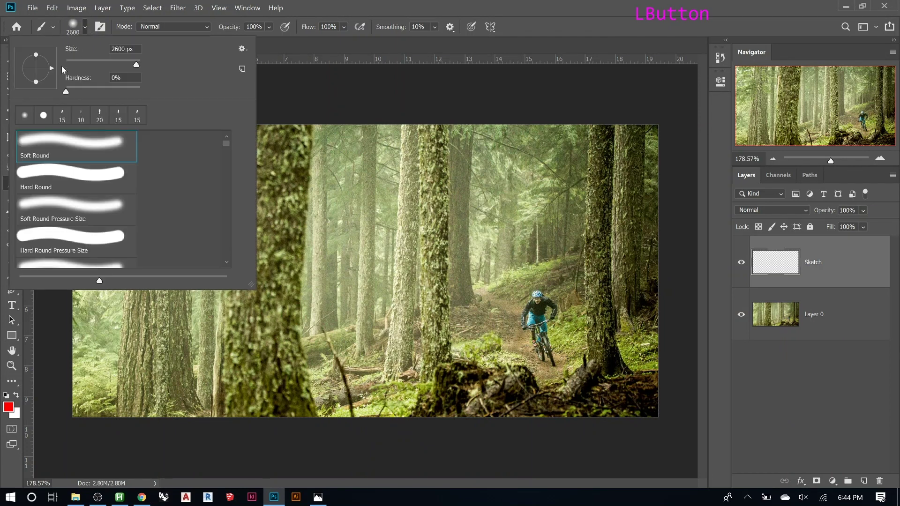
pyautogui.click(49, 171)
pyautogui.click(298, 164)
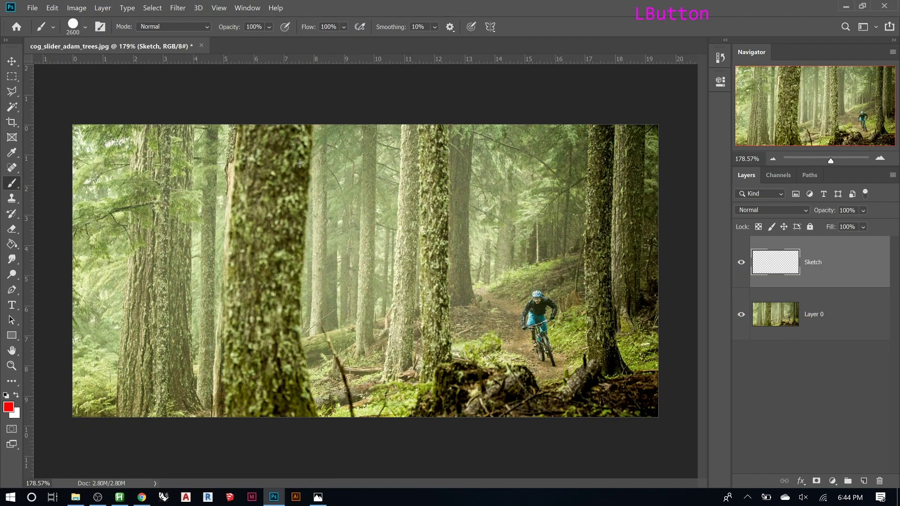
pyautogui.click(296, 206)
pyautogui.hotkey('ctrl', 'z')
# Reduce the brush size to about 10 px for line drawing
pyautogui.press('[')
pyautogui.press('[')
pyautogui.press('[')
pyautogui.press('[')
pyautogui.press('[')
pyautogui.press('[')
pyautogui.press('[')
pyautogui.press('[')
pyautogui.press('[')
pyautogui.press('[')
pyautogui.press('[')
pyautogui.press('[')
pyautogui.press('[')
pyautogui.press('[')
pyautogui.press('[')
pyautogui.press('[')
pyautogui.press('[')
pyautogui.press('[')
pyautogui.press('[')
pyautogui.press('[')
pyautogui.press('[')
pyautogui.press('[')
pyautogui.press('[')
pyautogui.press('[')
pyautogui.press('[')
pyautogui.press('[')
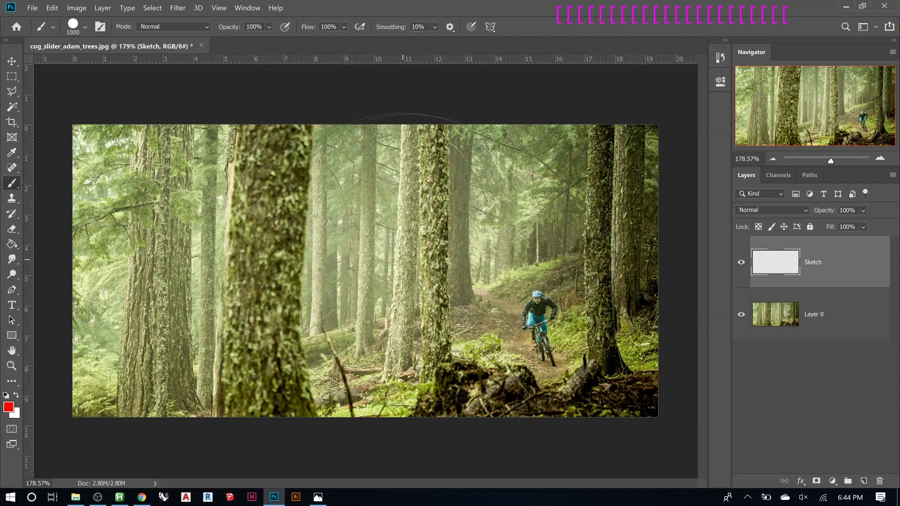
pyautogui.press('[')
pyautogui.press('[')
pyautogui.press('[')
pyautogui.press('[')
pyautogui.press('[')
pyautogui.press('[')
pyautogui.press('[')
pyautogui.press('[')
pyautogui.press('[')
pyautogui.press('[')
pyautogui.press('[')
pyautogui.press('[')
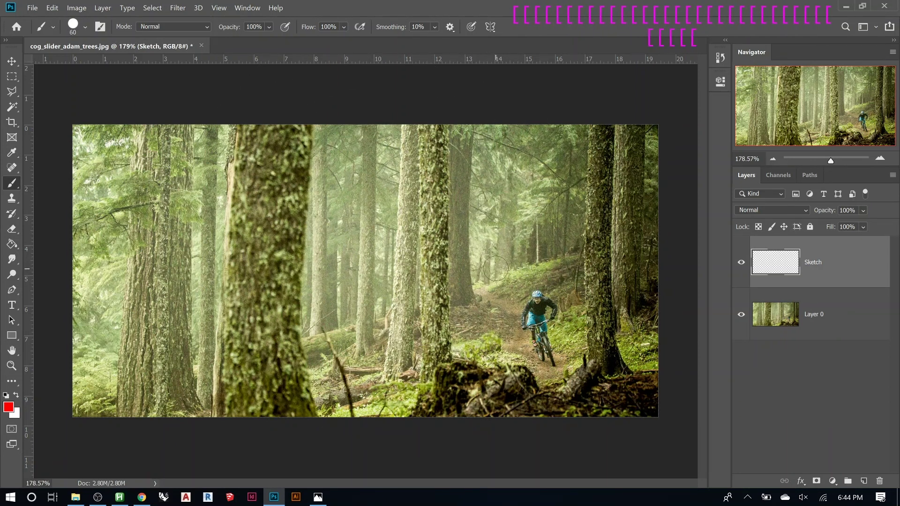
pyautogui.press('[')
pyautogui.press('[')
pyautogui.press('[')
pyautogui.press('[')
pyautogui.press('[')
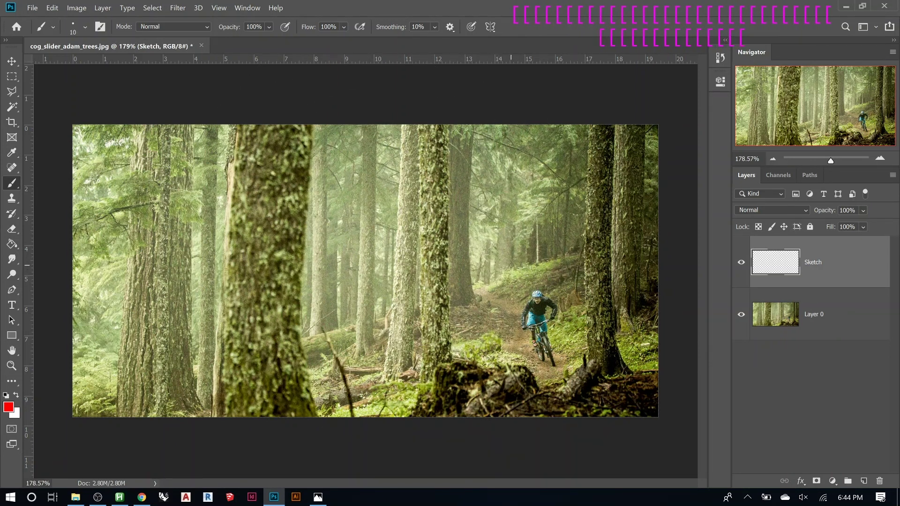
# Sketch a rough red house outline with a pitched roof just above the mountain biker on the Sketch layer
pyautogui.moveTo(511, 253); pyautogui.dragTo(511, 279)
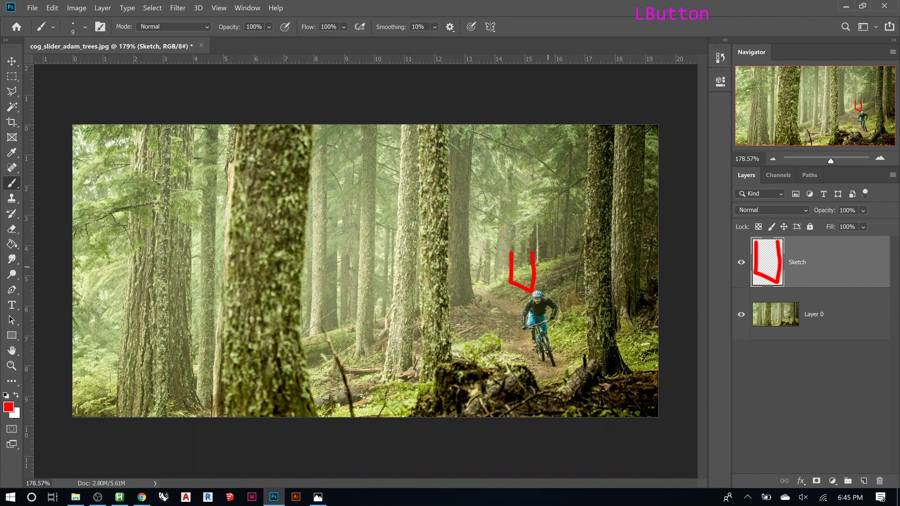
pyautogui.moveTo(531, 253); pyautogui.dragTo(528, 248)
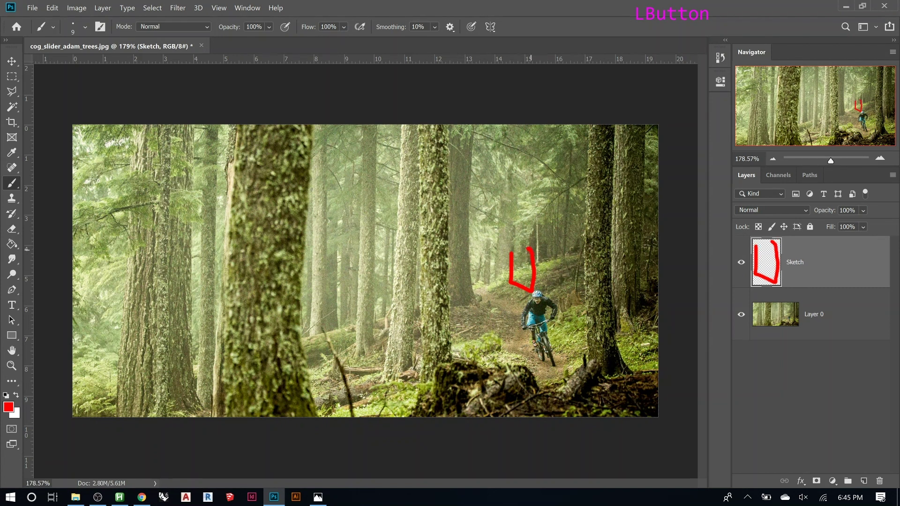
pyautogui.moveTo(501, 256); pyautogui.dragTo(543, 264)
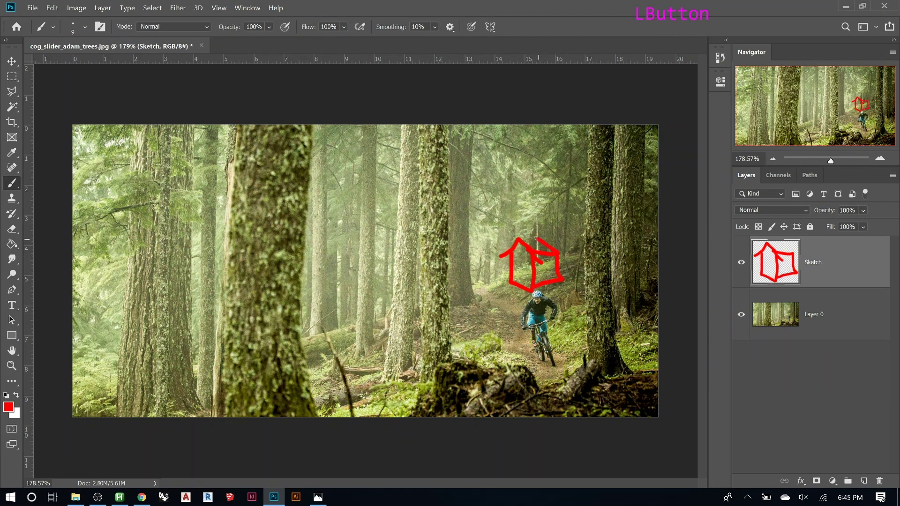
pyautogui.moveTo(536, 238); pyautogui.dragTo(519, 237)
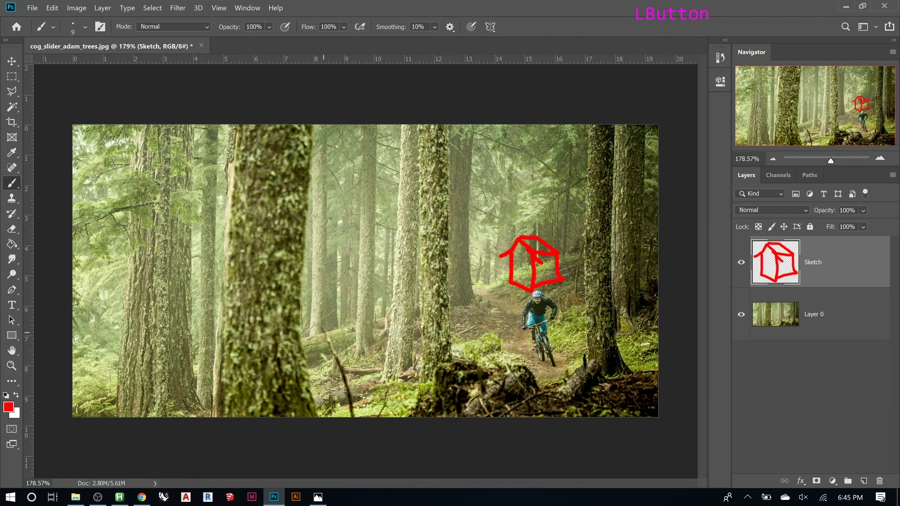
pyautogui.click(33, 8)
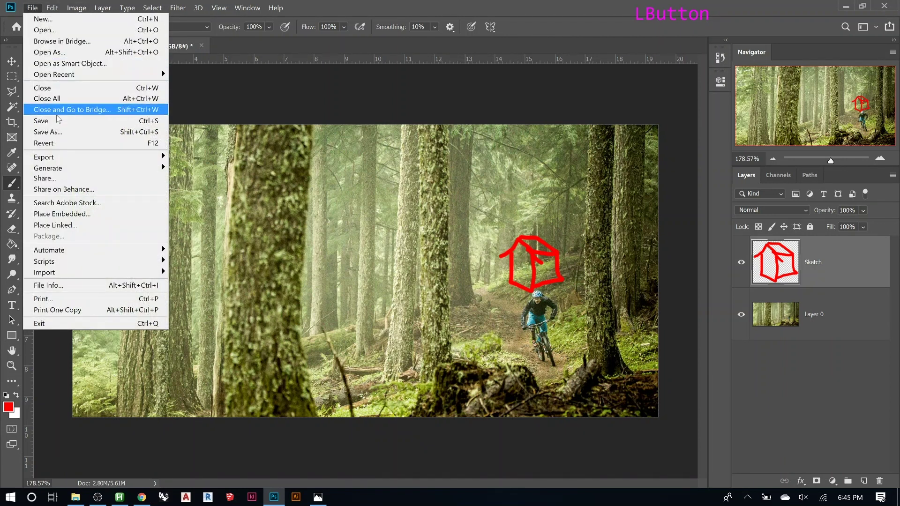
pyautogui.click(54, 30)
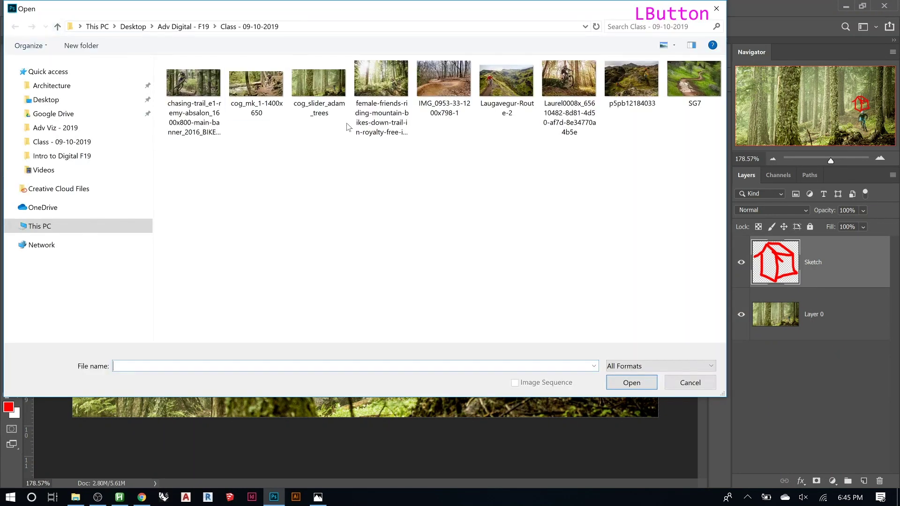
pyautogui.click(677, 378)
# Place the image cog_mk_1-1400x650 as an embedded object, shift it slightly down over the forest photo and commit the placement
pyautogui.click(32, 8)
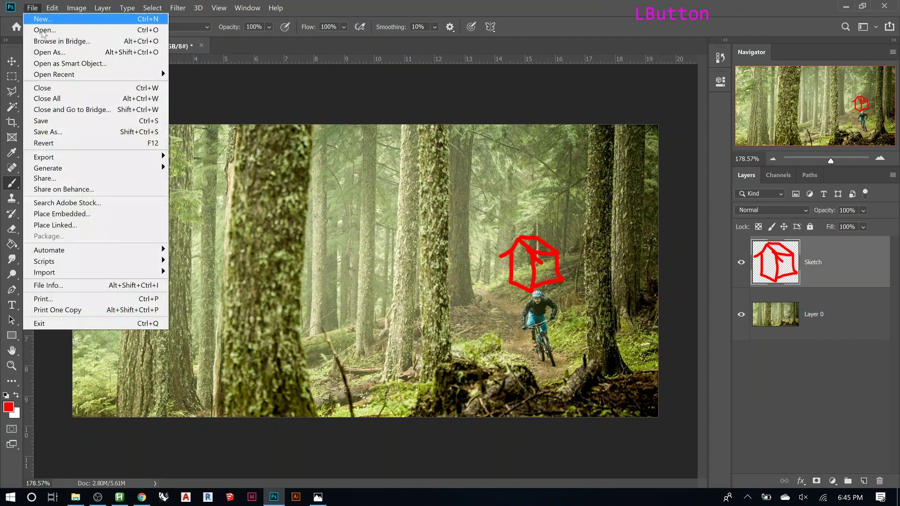
pyautogui.click(102, 214)
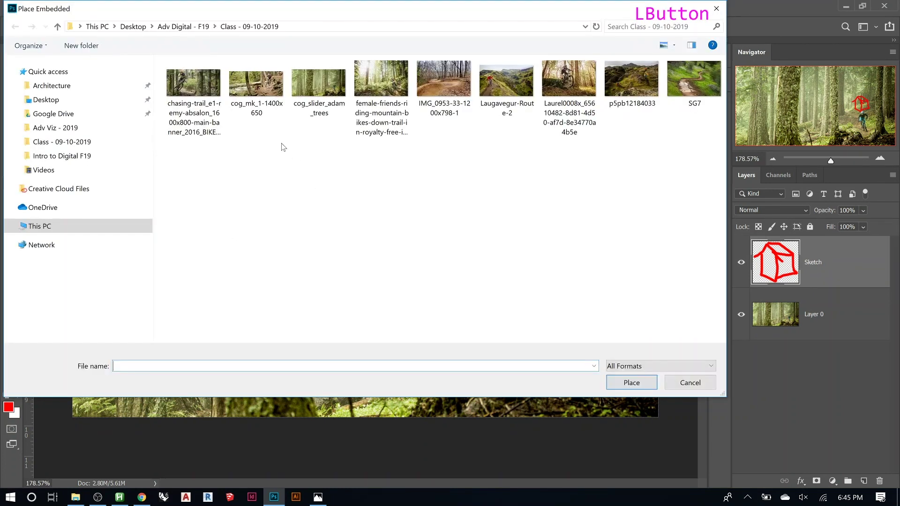
pyautogui.click(257, 86)
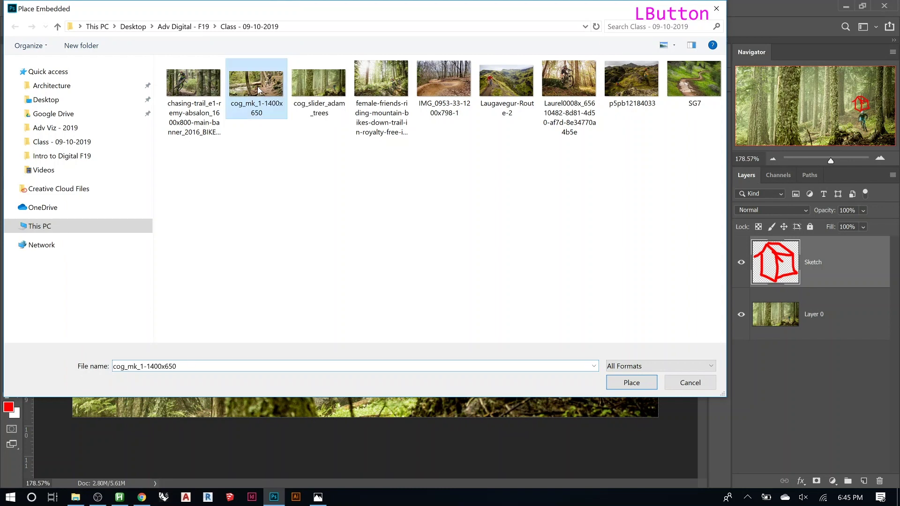
pyautogui.click(618, 381)
pyautogui.moveTo(383, 224)
pyautogui.mouseDown()
pyautogui.moveTo(365, 240)
pyautogui.moveTo(350, 235)
pyautogui.moveTo(383, 416)
pyautogui.moveTo(445, 495)
pyautogui.moveTo(419, 404)
pyautogui.moveTo(379, 482)
pyautogui.moveTo(376, 220)
pyautogui.moveTo(368, 221)
pyautogui.moveTo(375, 184)
pyautogui.moveTo(414, 108)
pyautogui.moveTo(382, 231)
pyautogui.mouseUp()
pyautogui.press('Return')
pyautogui.press('b')
# Move the cog_mk_1-1400x650 layer beneath the Sketch layer and hide the Sketch layer
pyautogui.moveTo(824, 211); pyautogui.dragTo(799, 221)
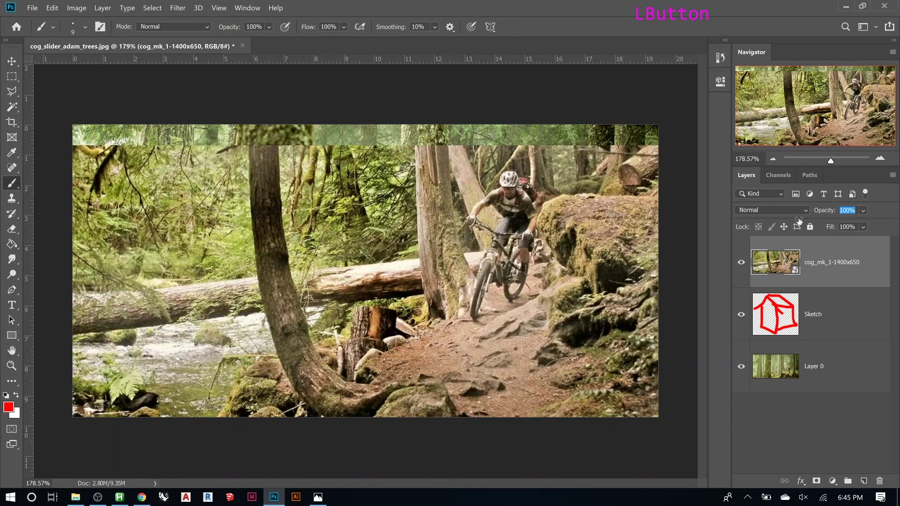
pyautogui.moveTo(791, 261); pyautogui.dragTo(824, 317)
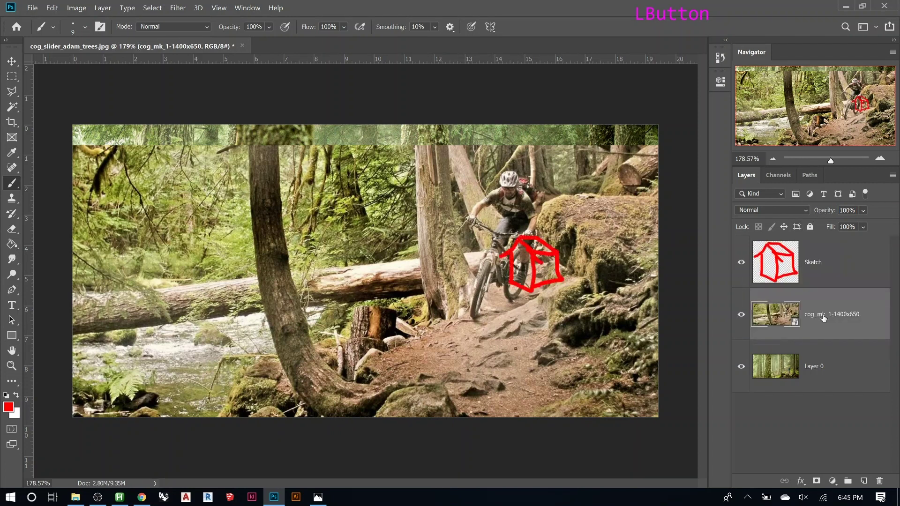
pyautogui.moveTo(825, 210)
pyautogui.mouseDown()
pyautogui.moveTo(762, 219)
pyautogui.moveTo(876, 212)
pyautogui.moveTo(853, 205)
pyautogui.mouseUp()
pyautogui.click(741, 266)
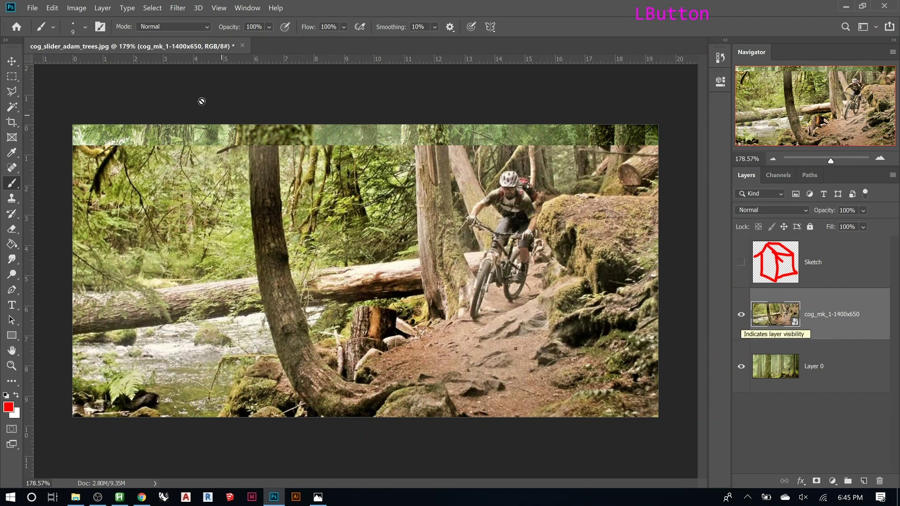
# Place the Frank's Shack image from the Frank Pack folder as an embedded object
pyautogui.click(32, 8)
pyautogui.click(60, 214)
pyautogui.click(183, 26)
pyautogui.doubleClick(196, 95)
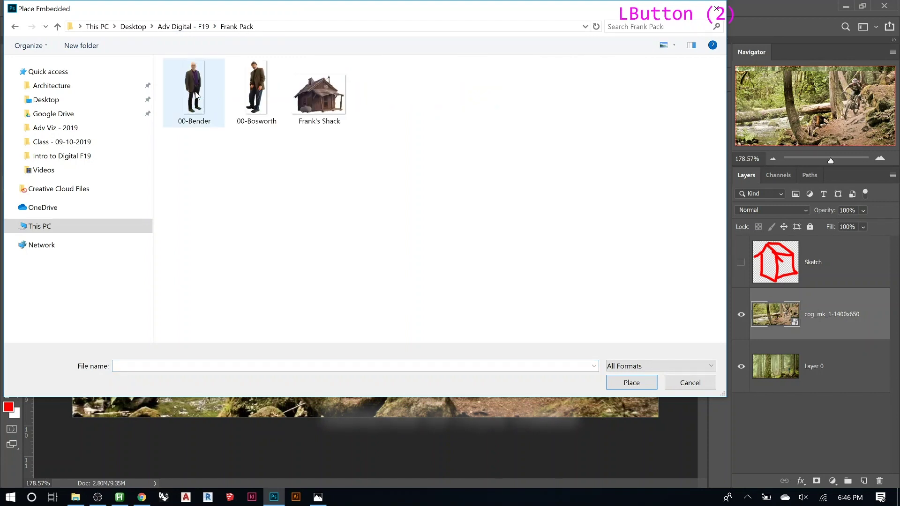
pyautogui.click(319, 96)
pyautogui.click(267, 101)
pyautogui.click(202, 107)
pyautogui.click(364, 106)
pyautogui.click(218, 91)
pyautogui.click(255, 100)
pyautogui.click(318, 108)
pyautogui.click(626, 388)
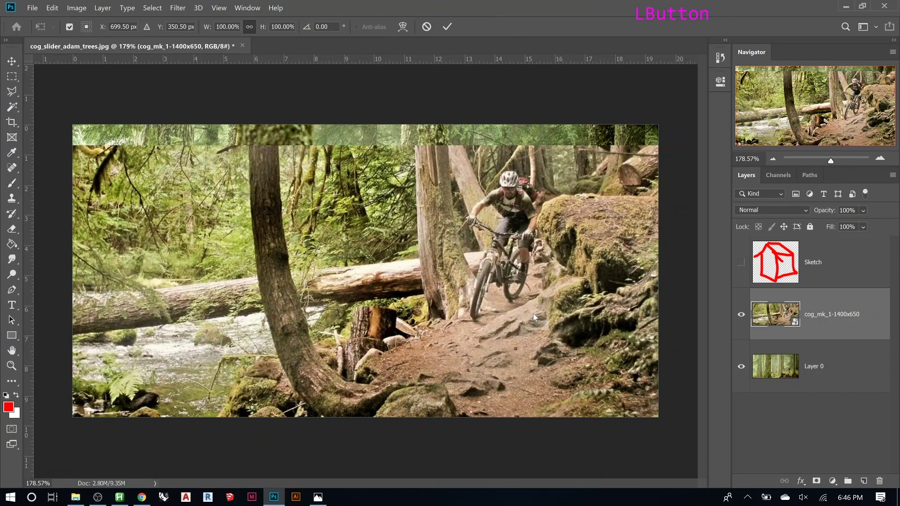
# Move the shack image to the upper right of the photo, at about X 959 px, Y 229 px, and commit the placement
pyautogui.moveTo(459, 244); pyautogui.dragTo(484, 234)
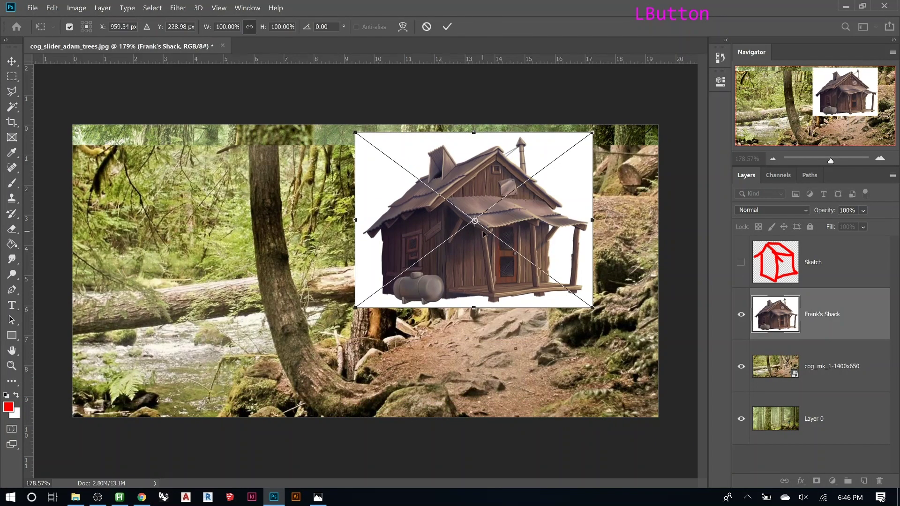
pyautogui.click(447, 27)
pyautogui.press('b')
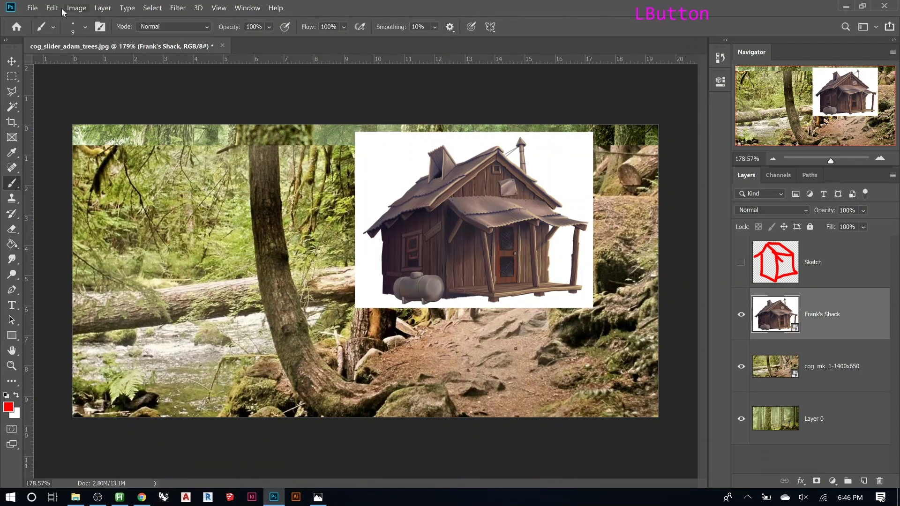
# Place the 00-Bosworth image as an embedded object in the middle of the canvas and commit the placement
pyautogui.click(37, 9)
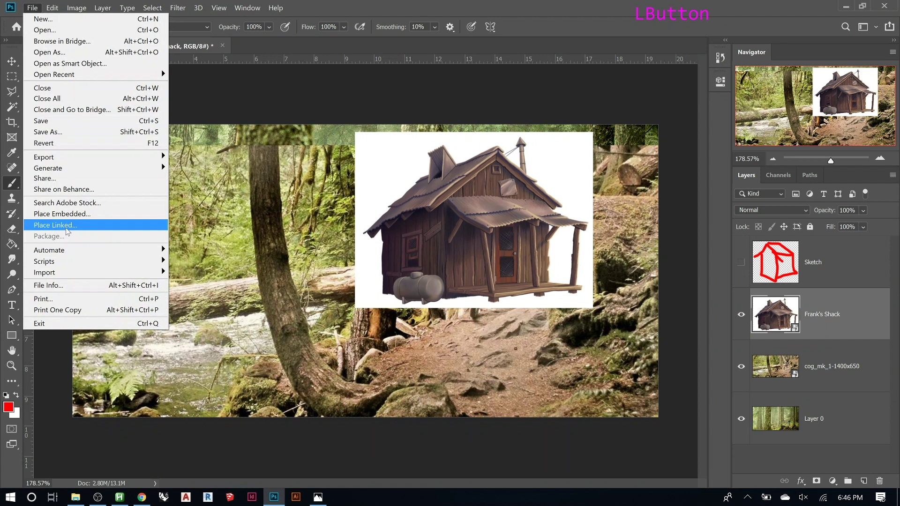
pyautogui.click(61, 214)
pyautogui.click(256, 91)
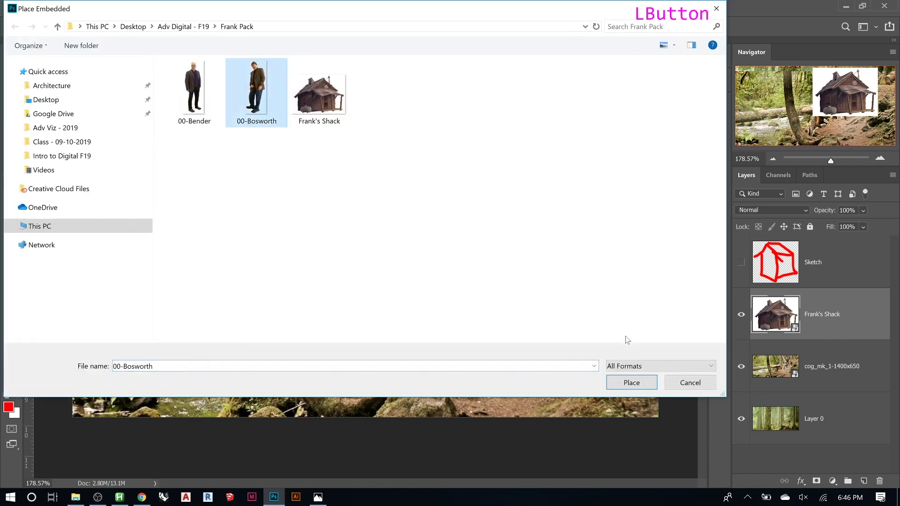
pyautogui.click(630, 382)
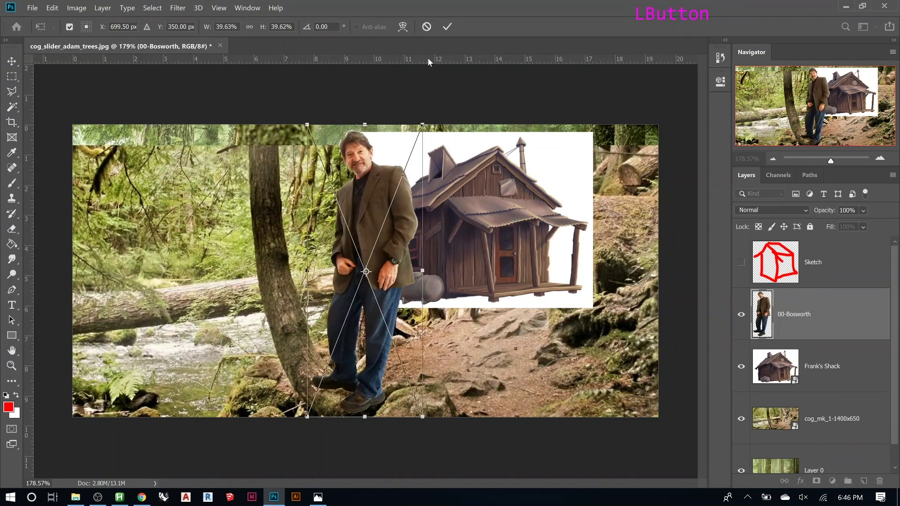
pyautogui.click(446, 27)
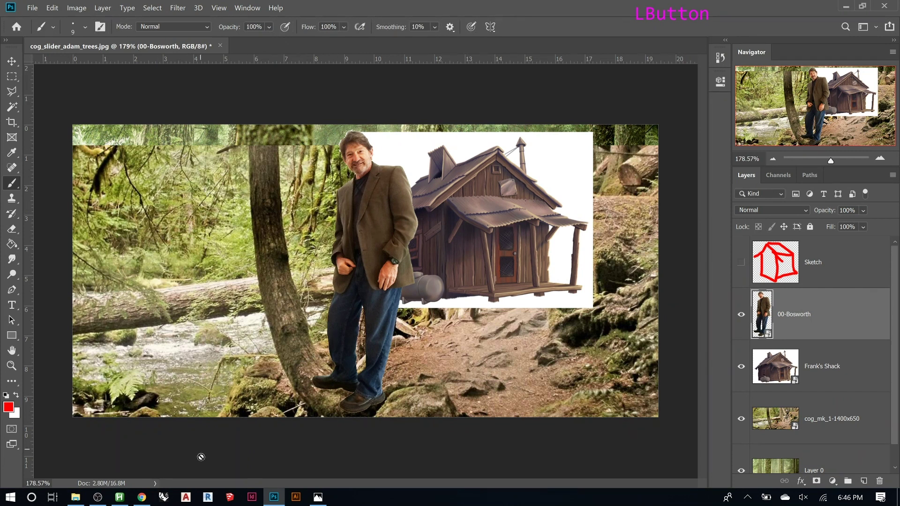
# Switch to Chrome and open the HW 02 assignment page from the course's assignment list to view its linked files
pyautogui.click(318, 497)
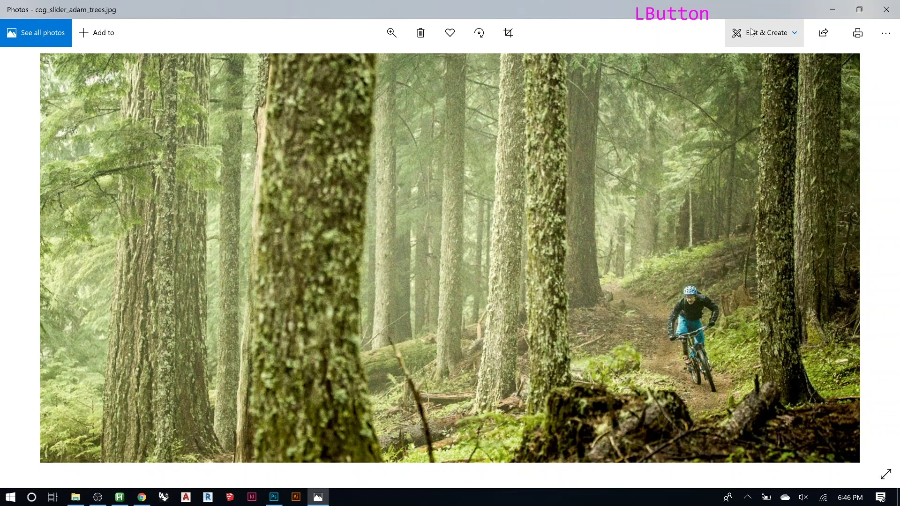
pyautogui.click(141, 498)
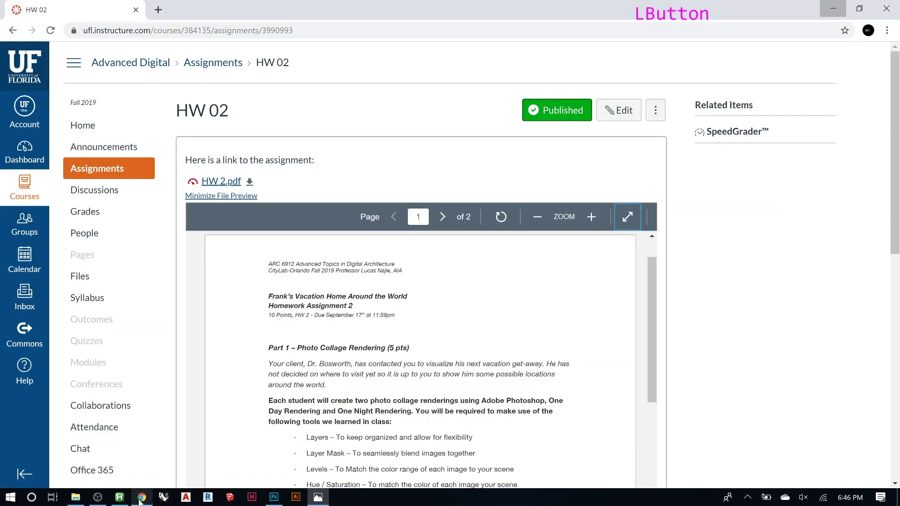
pyautogui.click(131, 169)
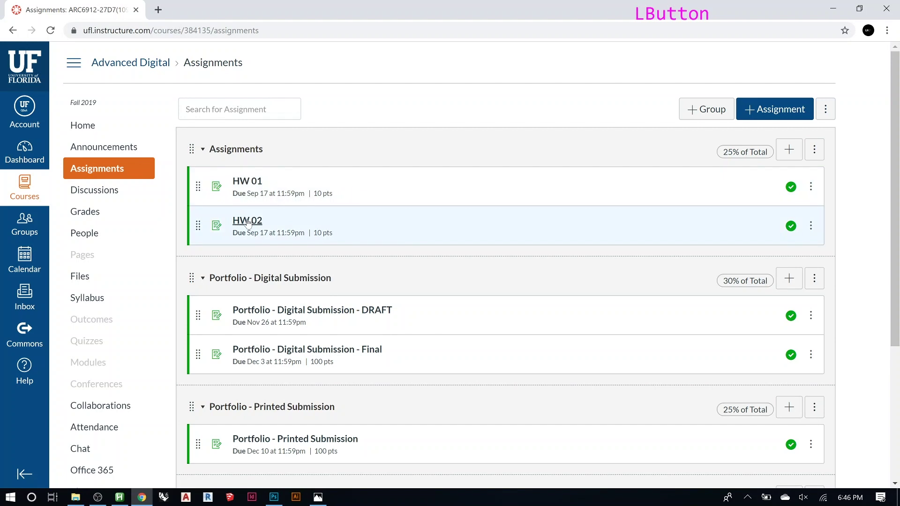
pyautogui.click(248, 221)
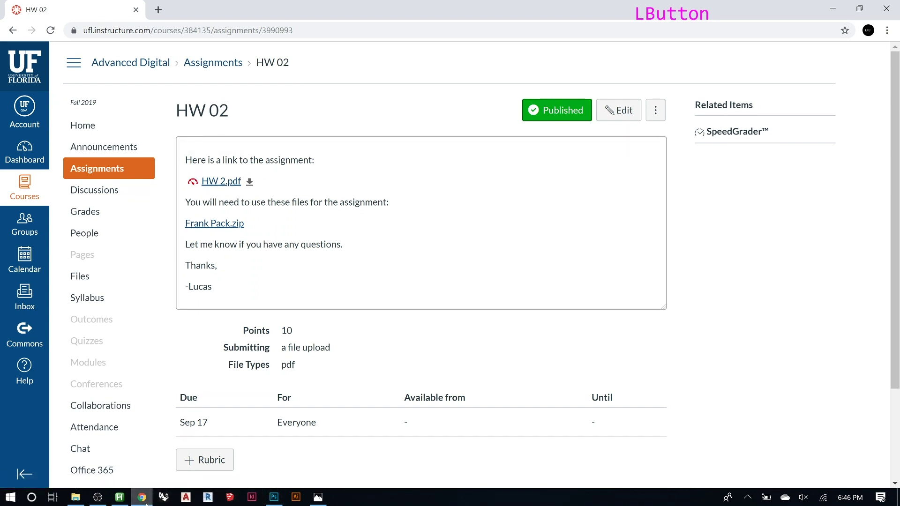
# Close the Photos window showing cog_slider_adam_trees.jpg and switch back to Photoshop
pyautogui.click(318, 497)
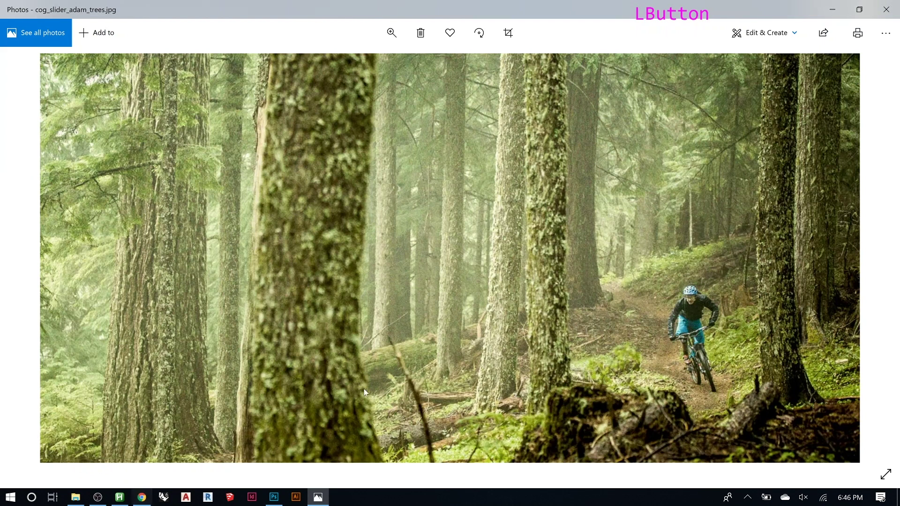
pyautogui.click(886, 10)
pyautogui.click(831, 98)
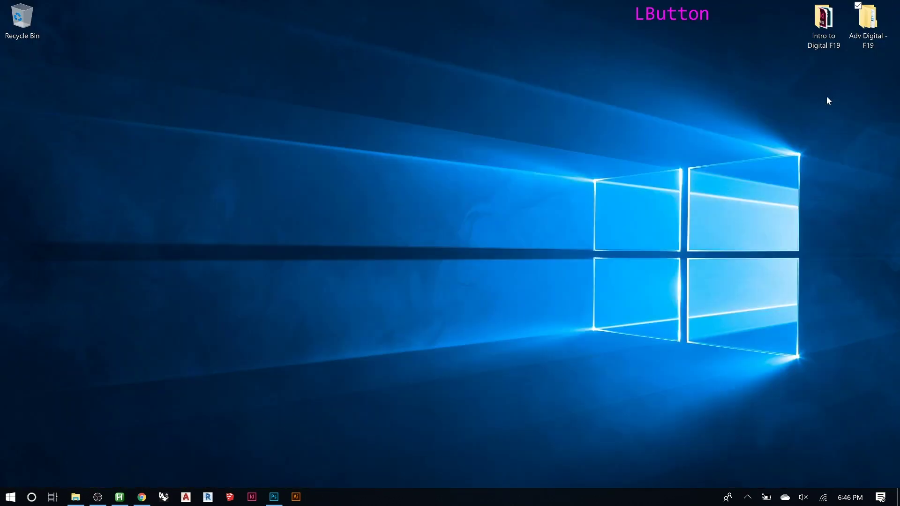
pyautogui.click(274, 497)
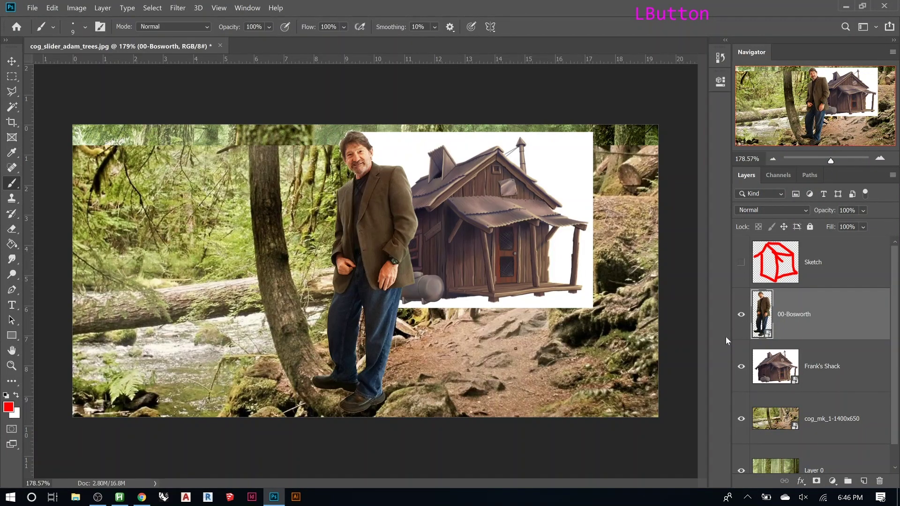
# Place the 00-Bender image as an embedded object, standing just left of the 00-Bosworth figure, and commit the placement
pyautogui.click(22, 8)
pyautogui.click(38, 217)
pyautogui.click(209, 97)
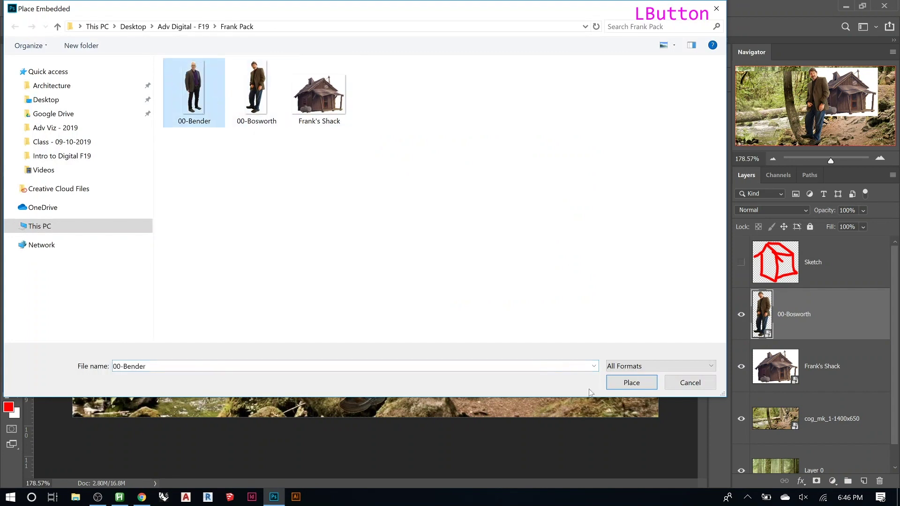
pyautogui.click(614, 385)
pyautogui.moveTo(377, 194); pyautogui.dragTo(286, 195)
pyautogui.click(448, 27)
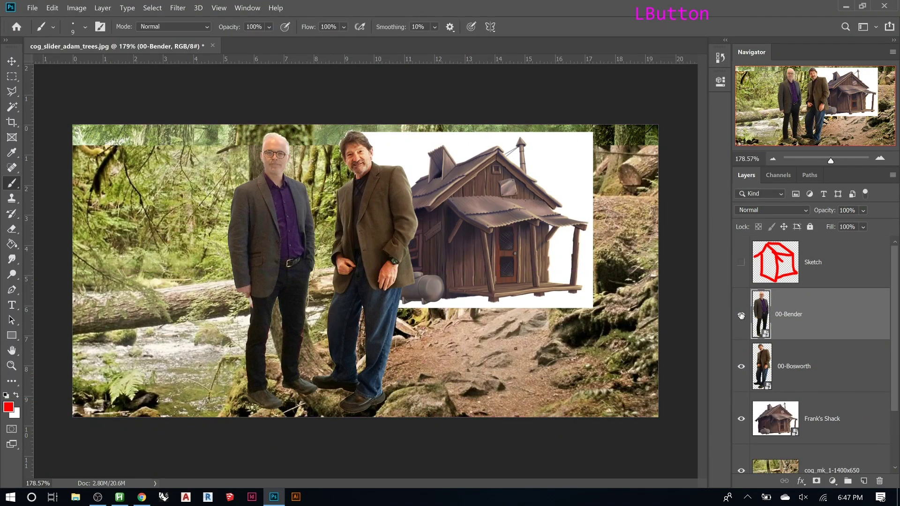
# Hide the 00-Bender, 00-Bosworth and Frank's Shack layers so only the two forest photos show
pyautogui.click(741, 416)
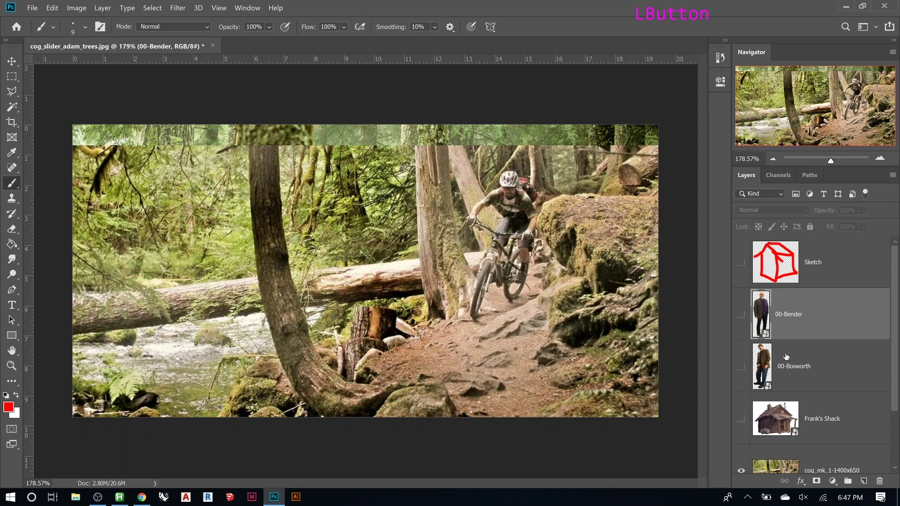
pyautogui.scroll(-3, 793, 353)
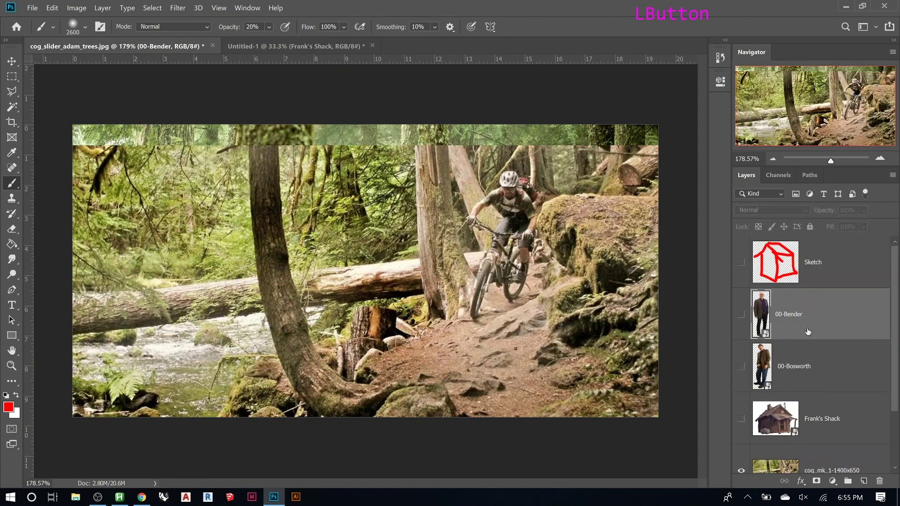
pyautogui.scroll(-5, 808, 332)
# Add a layer mask to the cog_mk_1-1400x650 layer
pyautogui.click(780, 396)
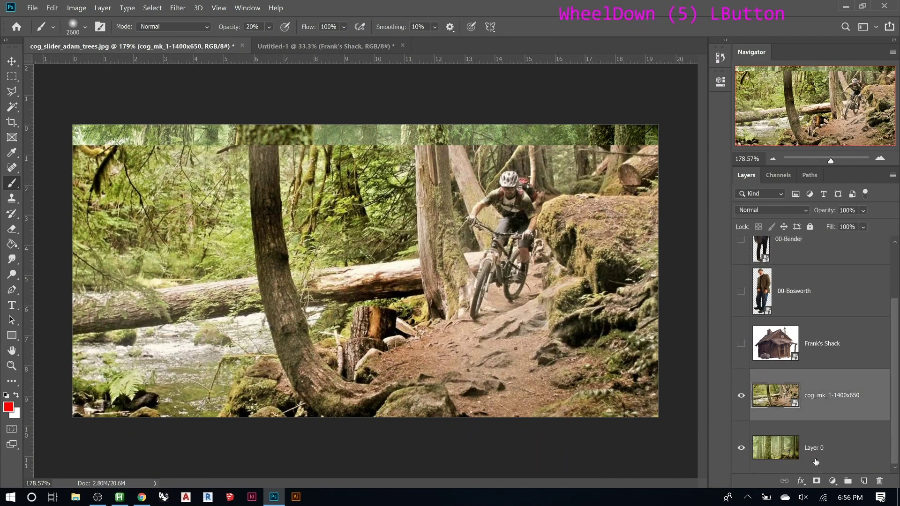
pyautogui.click(785, 432)
pyautogui.click(780, 415)
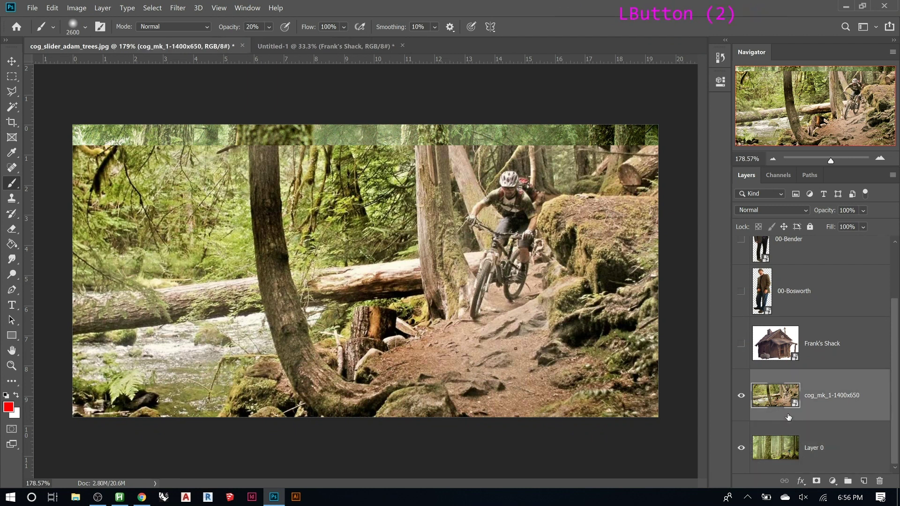
pyautogui.click(816, 481)
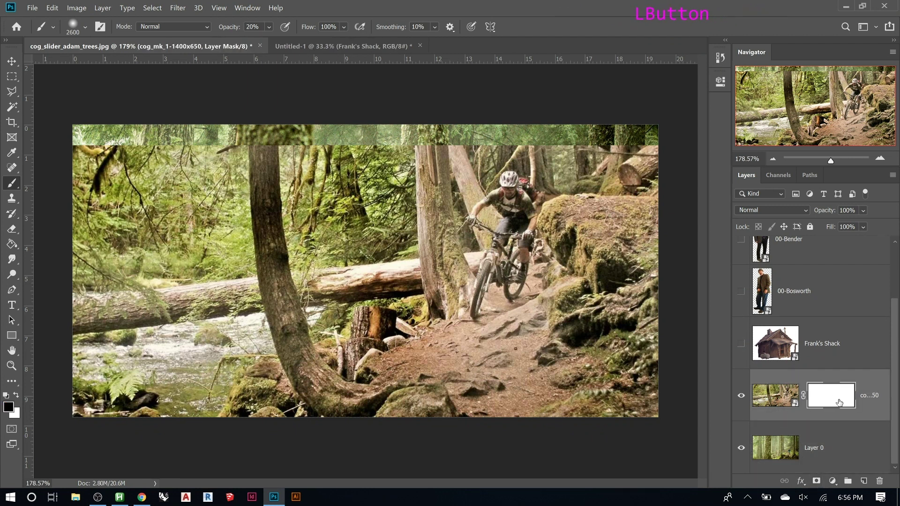
# Paint black on the mask with a large soft brush at 20% opacity, hiding the photo's left and upper-middle areas to reveal the forest beneath
pyautogui.press('b')
pyautogui.press(']')
pyautogui.press(']')
pyautogui.press(']')
pyautogui.press(']')
pyautogui.press(']')
pyautogui.press(']')
pyautogui.press(']')
pyautogui.press(']')
pyautogui.press('[')
pyautogui.press('[')
pyautogui.press('[')
pyautogui.press('[')
pyautogui.press('[')
pyautogui.press('[')
pyautogui.press('[')
pyautogui.press('[')
pyautogui.press('[')
pyautogui.press('[')
pyautogui.press('[')
pyautogui.press('[')
pyautogui.press('[')
pyautogui.press('[')
pyautogui.press('[')
pyautogui.press('[')
pyautogui.press('[')
pyautogui.press('[')
pyautogui.press('[')
pyautogui.press('[')
pyautogui.press('[')
pyautogui.press('[')
pyautogui.press('[')
pyautogui.press('[')
pyautogui.press('[')
pyautogui.press('[')
pyautogui.press('[')
pyautogui.press('[')
pyautogui.press('[')
pyautogui.press('[')
pyautogui.press('[')
pyautogui.press('[')
pyautogui.press('[')
pyautogui.press('[')
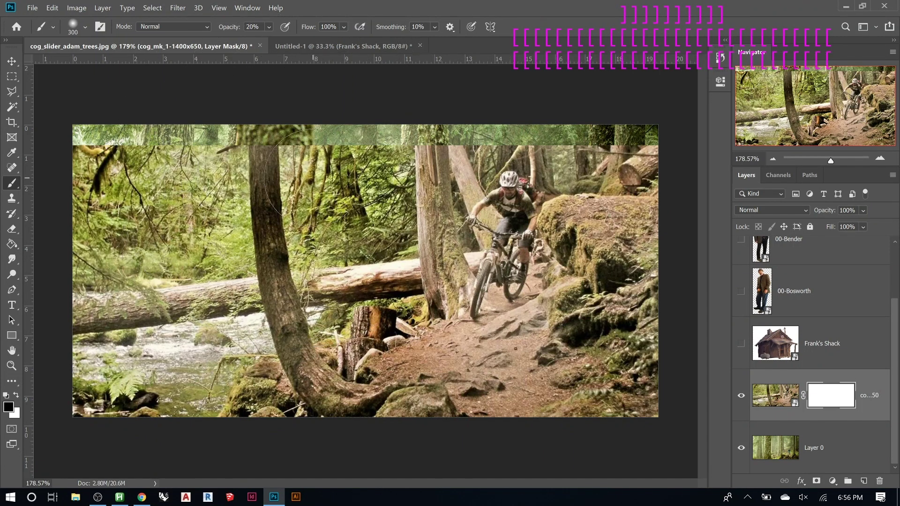
pyautogui.press(']')
pyautogui.press(']')
pyautogui.press(']')
pyautogui.click(367, 173)
pyautogui.moveTo(361, 162)
pyautogui.mouseDown()
pyautogui.moveTo(216, 195)
pyautogui.moveTo(398, 151)
pyautogui.mouseUp()
pyautogui.moveTo(398, 150)
pyautogui.mouseDown()
pyautogui.moveTo(185, 208)
pyautogui.moveTo(358, 152)
pyautogui.moveTo(291, 211)
pyautogui.mouseUp()
pyautogui.moveTo(290, 211); pyautogui.dragTo(349, 155)
pyautogui.moveTo(349, 155)
pyautogui.mouseDown()
pyautogui.moveTo(298, 192)
pyautogui.moveTo(297, 241)
pyautogui.mouseUp()
pyautogui.moveTo(297, 240); pyautogui.dragTo(361, 178)
pyautogui.moveTo(359, 212)
pyautogui.mouseDown()
pyautogui.moveTo(300, 225)
pyautogui.moveTo(201, 199)
pyautogui.moveTo(45, 207)
pyautogui.moveTo(141, 164)
pyautogui.moveTo(79, 169)
pyautogui.moveTo(103, 154)
pyautogui.moveTo(121, 200)
pyautogui.moveTo(111, 131)
pyautogui.moveTo(91, 140)
pyautogui.moveTo(121, 162)
pyautogui.moveTo(134, 261)
pyautogui.moveTo(121, 380)
pyautogui.moveTo(125, 365)
pyautogui.moveTo(103, 384)
pyautogui.moveTo(70, 262)
pyautogui.moveTo(131, 141)
pyautogui.moveTo(248, 215)
pyautogui.moveTo(422, 150)
pyautogui.mouseUp()
# Shrink the brush to 100 px and paint black on the mask along the photo's upper edge to blend the hard seam above the biker
pyautogui.press('[')
pyautogui.press('[')
pyautogui.press('[')
pyautogui.press('[')
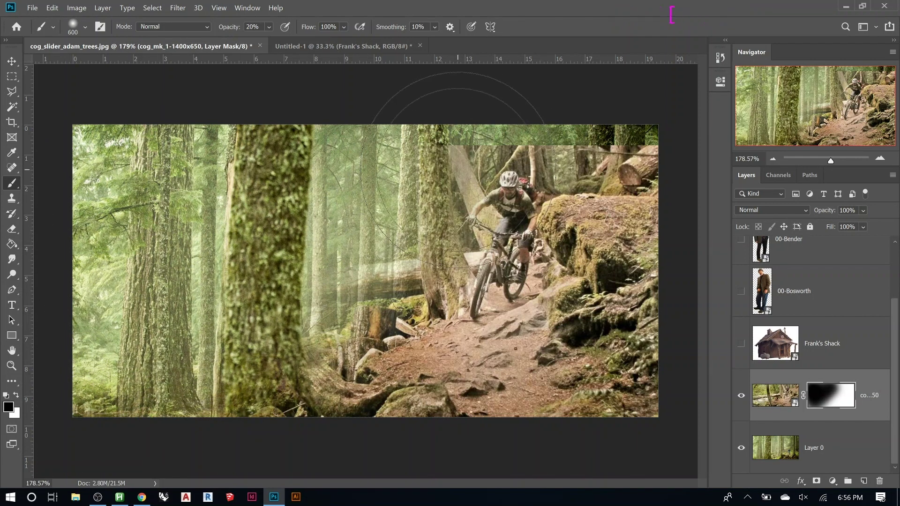
pyautogui.press('[')
pyautogui.press('[')
pyautogui.press('[')
pyautogui.press('[')
pyautogui.press('[')
pyautogui.moveTo(454, 206); pyautogui.dragTo(475, 112)
pyautogui.moveTo(461, 148)
pyautogui.mouseDown()
pyautogui.moveTo(429, 158)
pyautogui.moveTo(660, 150)
pyautogui.mouseUp()
pyautogui.moveTo(439, 132); pyautogui.dragTo(421, 134)
pyautogui.moveTo(674, 136); pyautogui.dragTo(339, 139)
pyautogui.moveTo(530, 146); pyautogui.dragTo(450, 145)
pyautogui.moveTo(450, 144)
pyautogui.mouseDown()
pyautogui.moveTo(720, 150)
pyautogui.moveTo(424, 138)
pyautogui.moveTo(654, 148)
pyautogui.mouseUp()
pyautogui.moveTo(654, 147)
pyautogui.mouseDown()
pyautogui.moveTo(558, 153)
pyautogui.moveTo(669, 160)
pyautogui.mouseUp()
pyautogui.moveTo(669, 160)
pyautogui.mouseDown()
pyautogui.moveTo(573, 167)
pyautogui.moveTo(648, 178)
pyautogui.moveTo(524, 172)
pyautogui.moveTo(551, 167)
pyautogui.mouseUp()
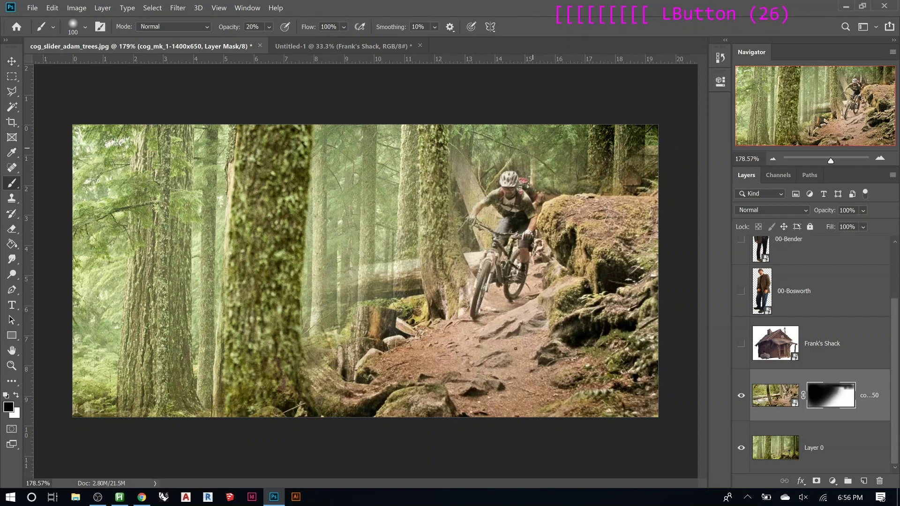
# Mask out the fallen log and stump left of the biker, enlarging the brush to 400 px, and toggle the layer's visibility to compare
pyautogui.moveTo(422, 260)
pyautogui.mouseDown()
pyautogui.moveTo(377, 354)
pyautogui.moveTo(363, 351)
pyautogui.moveTo(399, 328)
pyautogui.mouseUp()
pyautogui.press(']')
pyautogui.press(']')
pyautogui.press(']')
pyautogui.press(']')
pyautogui.press(']')
pyautogui.press(']')
pyautogui.press(']')
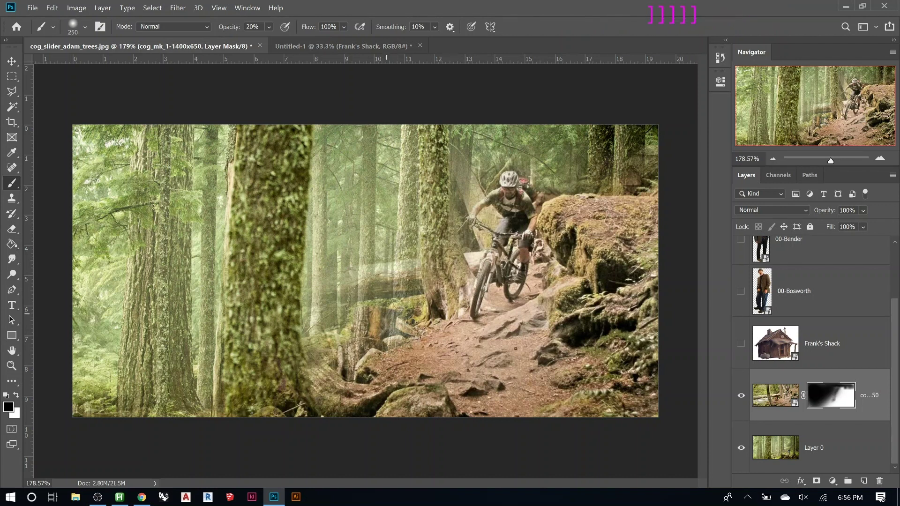
pyautogui.click(338, 319)
pyautogui.click(339, 318)
pyautogui.click(338, 319)
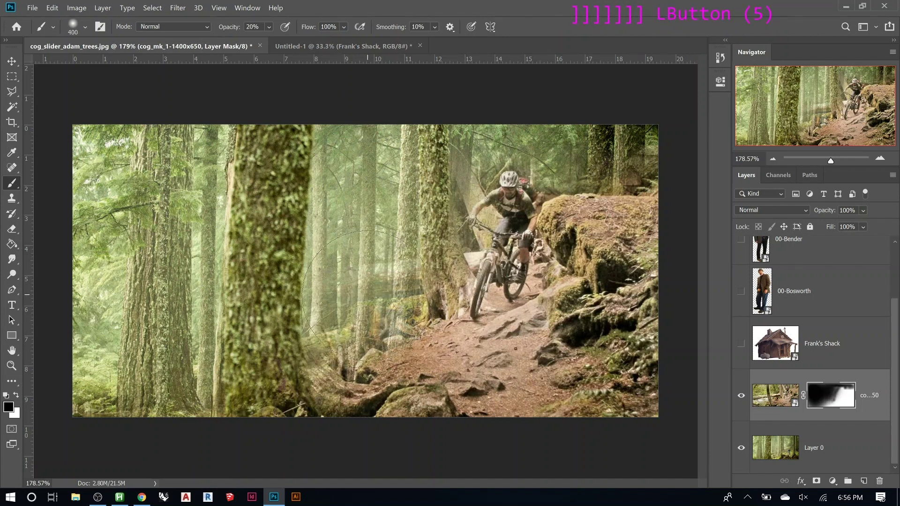
pyautogui.click(741, 396)
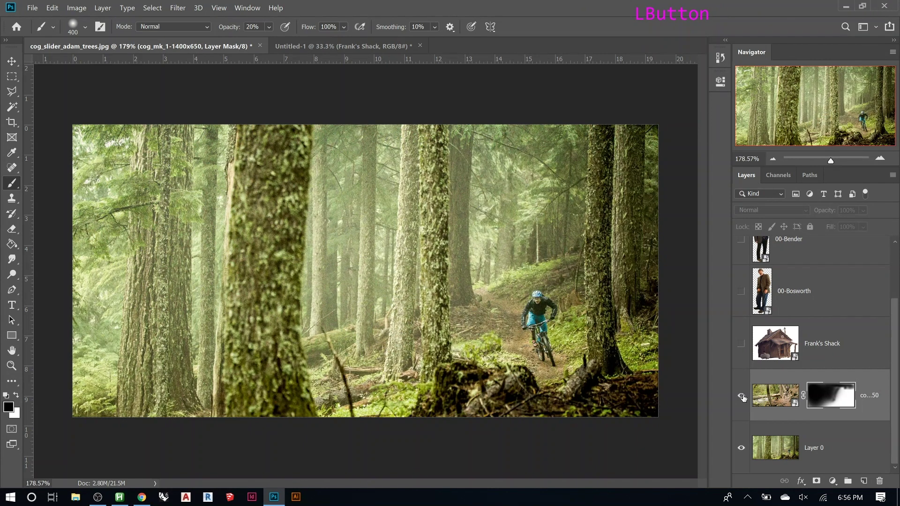
pyautogui.click(741, 396)
pyautogui.click(742, 396)
pyautogui.click(741, 396)
# Move the masked cog_mk_1-1400x650 photo down and the Layer 0 forest photo up within the canvas
pyautogui.press('v')
pyautogui.moveTo(602, 276); pyautogui.dragTo(604, 314)
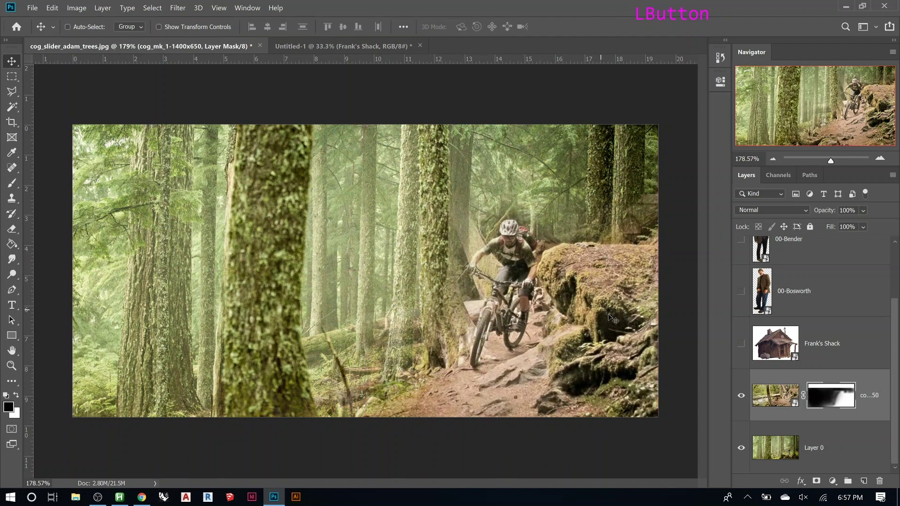
pyautogui.click(753, 438)
pyautogui.moveTo(497, 277)
pyautogui.mouseDown()
pyautogui.moveTo(499, 213)
pyautogui.moveTo(500, 262)
pyautogui.mouseUp()
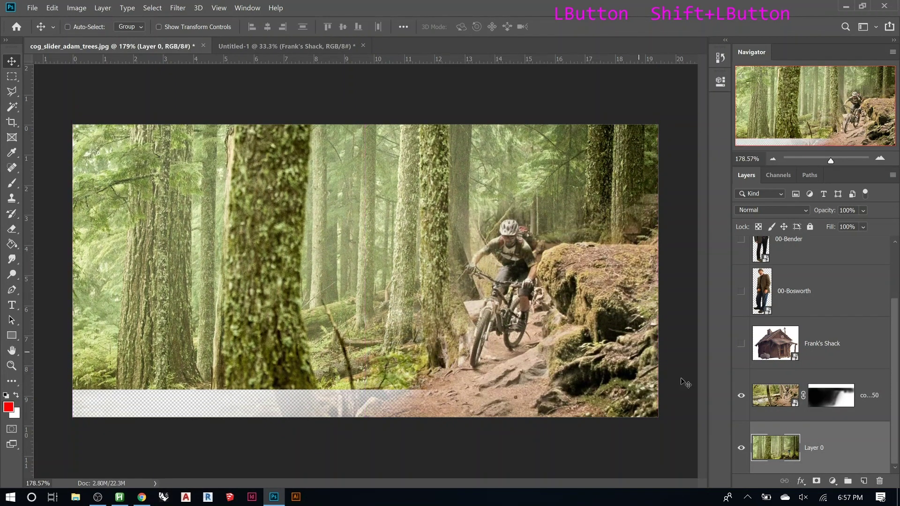
# Paint white on the cog_mk_1-1400x650 mask across the lower part of the canvas to bring back the stream, log and trunk
pyautogui.click(827, 404)
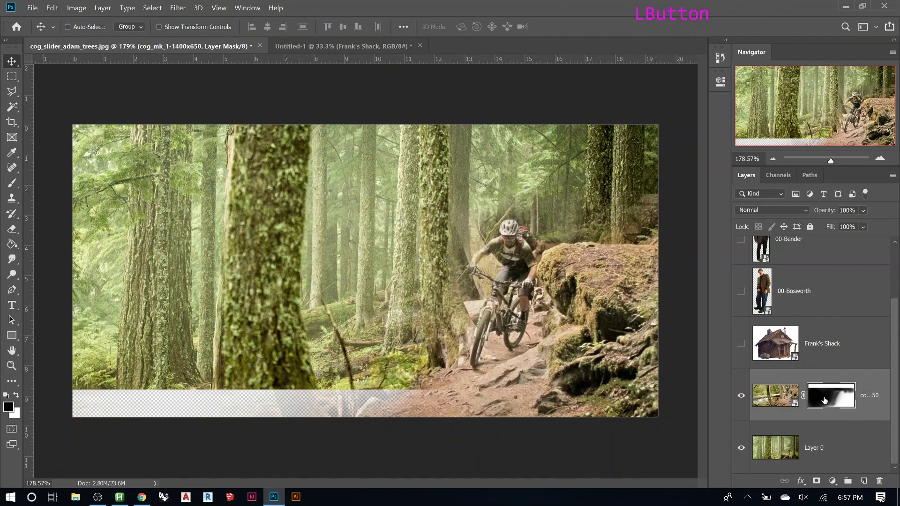
pyautogui.press('b')
pyautogui.press('x')
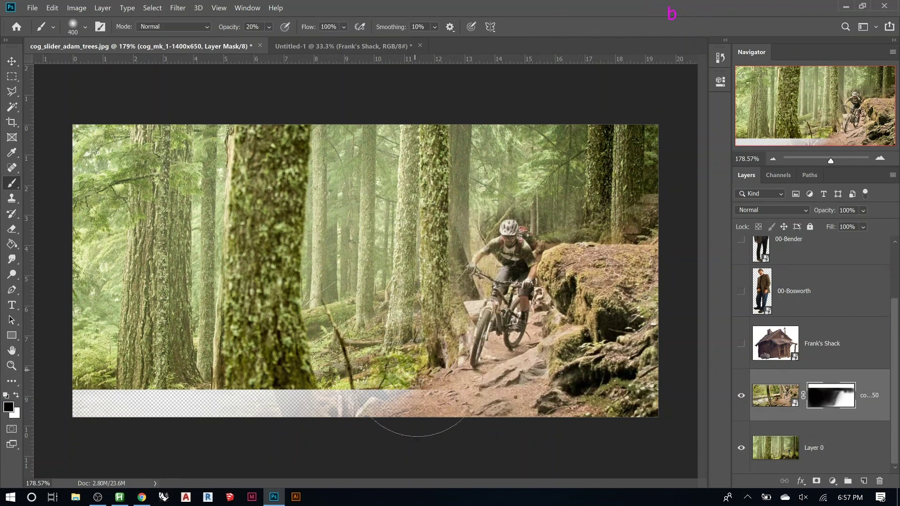
pyautogui.moveTo(388, 407)
pyautogui.mouseDown()
pyautogui.moveTo(155, 404)
pyautogui.moveTo(463, 412)
pyautogui.mouseUp()
pyautogui.moveTo(463, 412)
pyautogui.mouseDown()
pyautogui.moveTo(240, 422)
pyautogui.moveTo(77, 412)
pyautogui.mouseUp()
pyautogui.moveTo(77, 412); pyautogui.dragTo(462, 406)
pyautogui.moveTo(462, 407)
pyautogui.mouseDown()
pyautogui.moveTo(120, 412)
pyautogui.moveTo(341, 413)
pyautogui.moveTo(435, 386)
pyautogui.moveTo(396, 402)
pyautogui.moveTo(141, 421)
pyautogui.moveTo(275, 401)
pyautogui.moveTo(322, 413)
pyautogui.moveTo(105, 429)
pyautogui.moveTo(389, 399)
pyautogui.moveTo(361, 412)
pyautogui.moveTo(436, 418)
pyautogui.moveTo(302, 412)
pyautogui.moveTo(93, 424)
pyautogui.moveTo(512, 431)
pyautogui.moveTo(583, 421)
pyautogui.mouseUp()
# Flip the Layer 0 forest photo horizontally, position it vertically at Y 235.44 px, and commit the transform
pyautogui.click(774, 447)
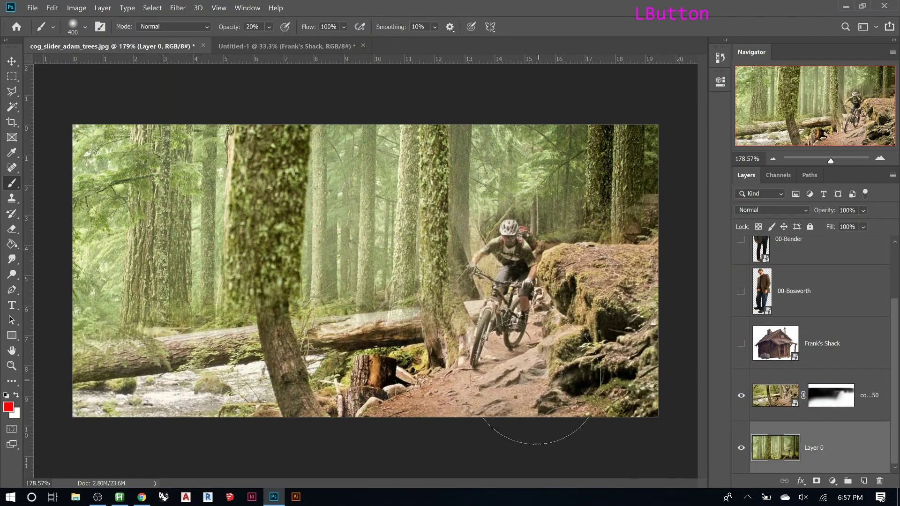
pyautogui.press('v')
pyautogui.press('v')
pyautogui.keyDown('shift'); pyautogui.moveTo(357, 267); pyautogui.dragTo(362, 223); pyautogui.keyUp('shift')
pyautogui.hotkey('ctrl', 't')
pyautogui.rightClick(398, 244)
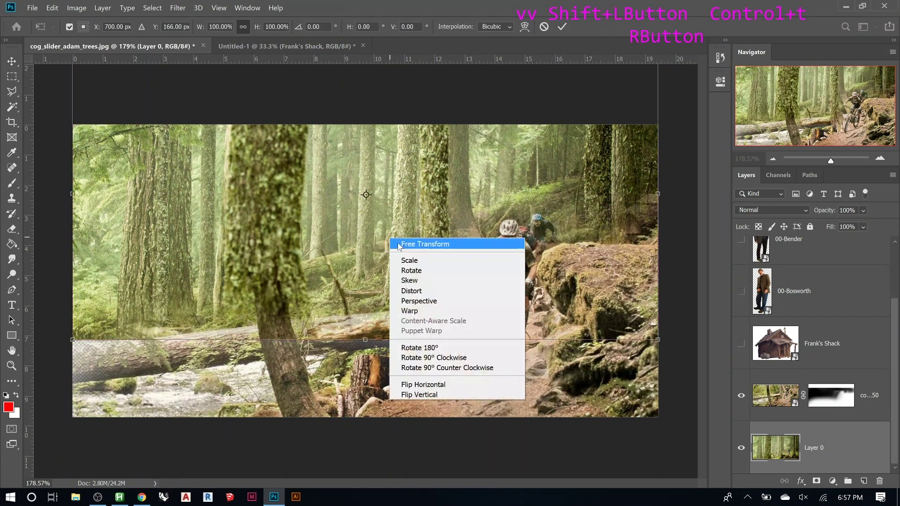
pyautogui.click(423, 385)
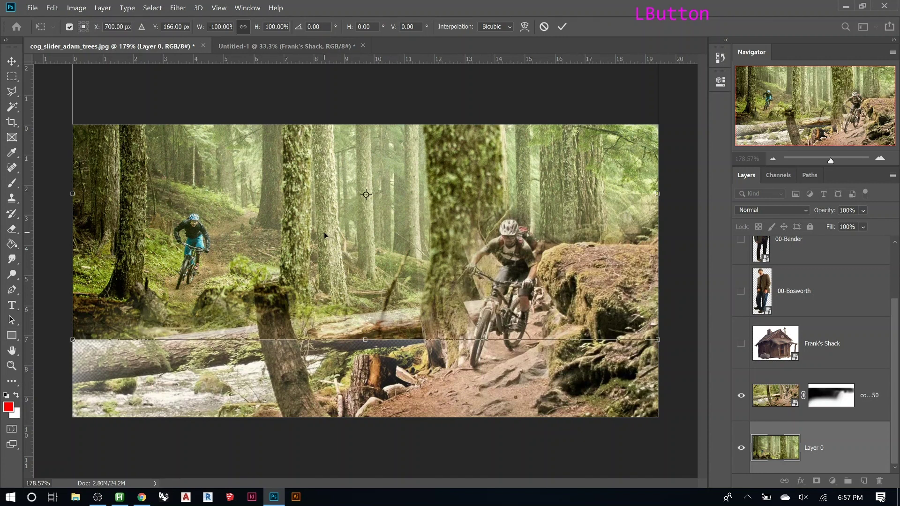
pyautogui.keyDown('shift'); pyautogui.moveTo(335, 229); pyautogui.dragTo(315, 246); pyautogui.keyUp('shift')
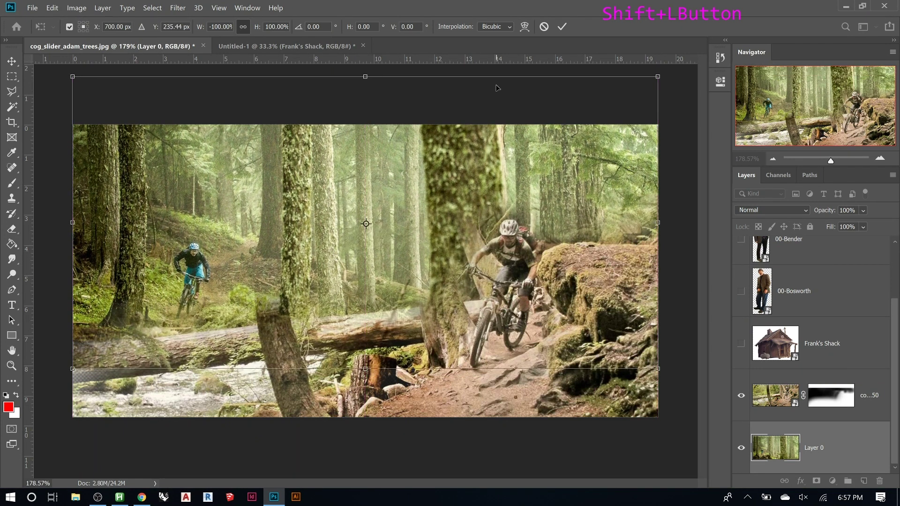
pyautogui.click(562, 27)
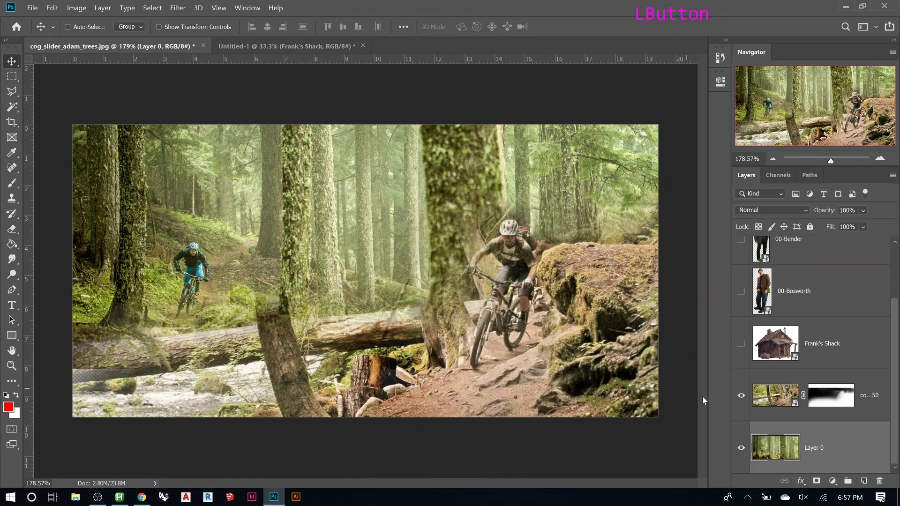
# Disable and re-enable the cog_mk_1-1400x650 layer mask repeatedly to compare the masked and unmasked photo
pyautogui.keyDown('shift'); pyautogui.click(828, 398); pyautogui.keyUp('shift')
pyautogui.keyDown('shift'); pyautogui.click(828, 398); pyautogui.keyUp('shift')
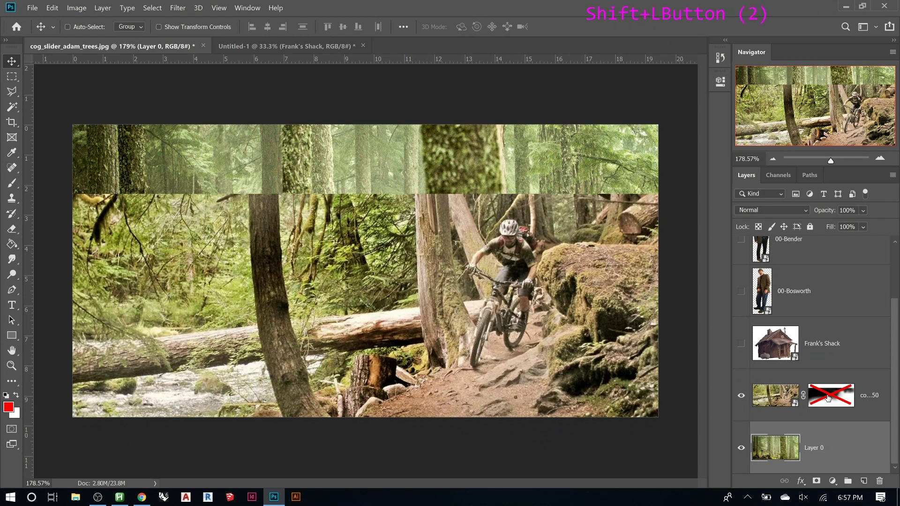
pyautogui.keyDown('shift'); pyautogui.click(829, 398); pyautogui.keyUp('shift')
pyautogui.keyDown('shift'); pyautogui.click(828, 399); pyautogui.keyUp('shift')
pyautogui.keyDown('shift'); pyautogui.click(828, 398); pyautogui.keyUp('shift')
pyautogui.keyDown('shift'); pyautogui.click(828, 398); pyautogui.keyUp('shift')
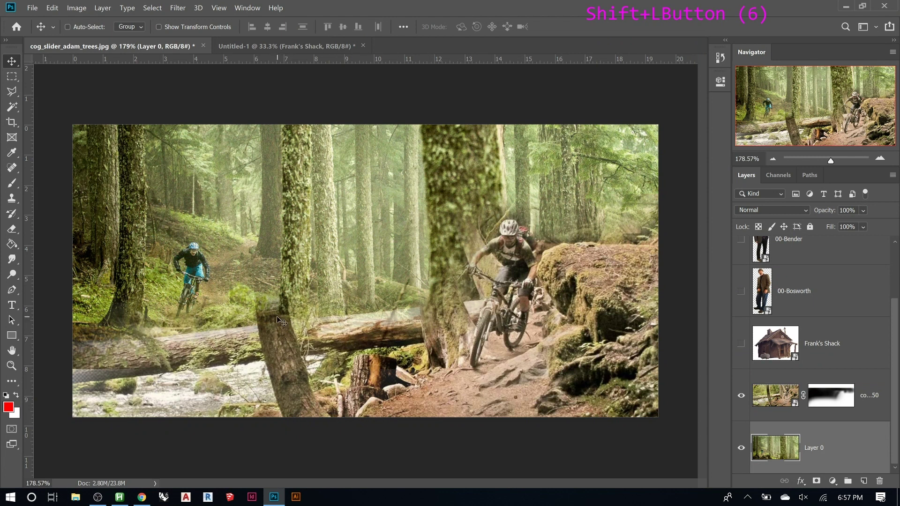
# Paint black on the cog_mk_1-1400x650 mask over the leaning tree trunk with a 125 px brush at 20% opacity
pyautogui.press('b')
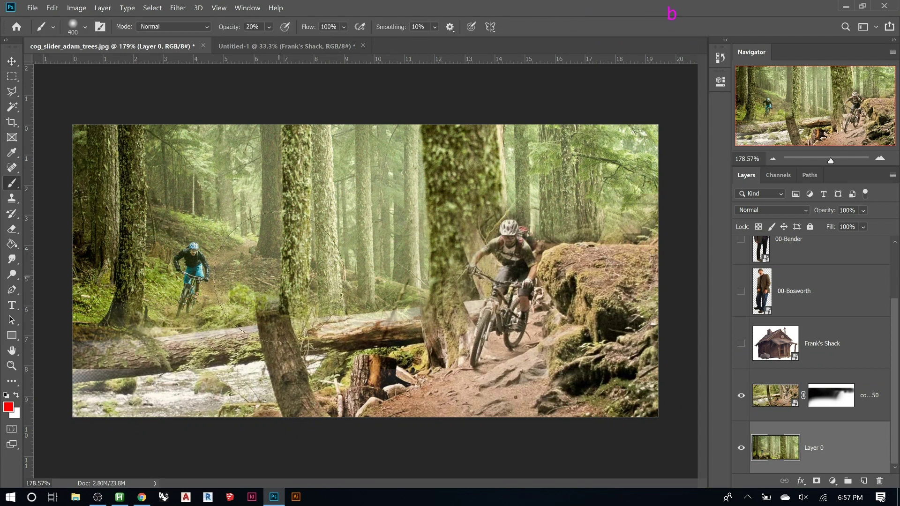
pyautogui.click(820, 400)
pyautogui.press('x')
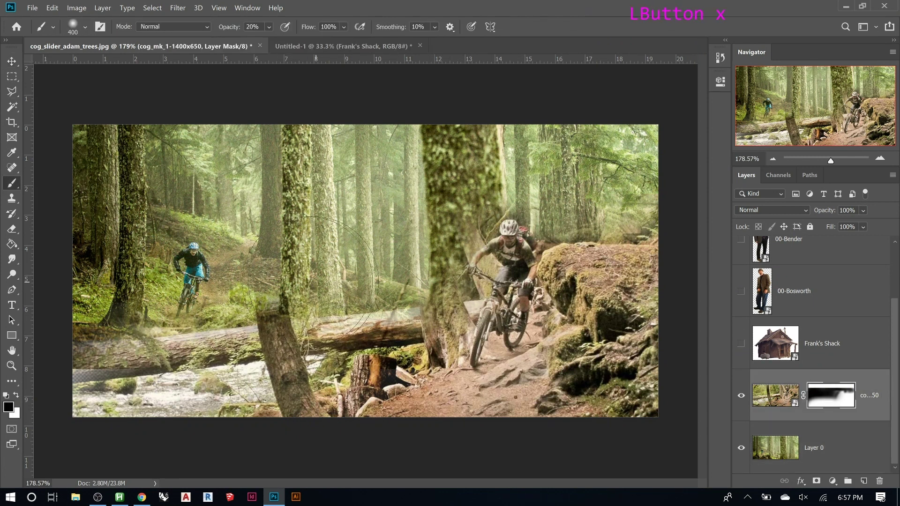
pyautogui.press('[')
pyautogui.press('[')
pyautogui.press('[')
pyautogui.press('[')
pyautogui.press('[')
pyautogui.press('[')
pyautogui.moveTo(274, 296)
pyautogui.mouseDown()
pyautogui.moveTo(263, 323)
pyautogui.moveTo(289, 405)
pyautogui.mouseUp()
pyautogui.moveTo(273, 294); pyautogui.dragTo(286, 375)
pyautogui.moveTo(273, 324)
pyautogui.mouseDown()
pyautogui.moveTo(286, 370)
pyautogui.moveTo(282, 393)
pyautogui.mouseUp()
# Restore the lower leaning trunk by painting white on the mask, raising the brush opacity to 80%
pyautogui.press('x')
pyautogui.click(283, 384)
pyautogui.click(281, 382)
pyautogui.click(286, 387)
pyautogui.click(281, 384)
pyautogui.click(279, 380)
pyautogui.click(270, 380)
pyautogui.click(375, 373)
pyautogui.press('8')
pyautogui.click(290, 375)
pyautogui.click(288, 379)
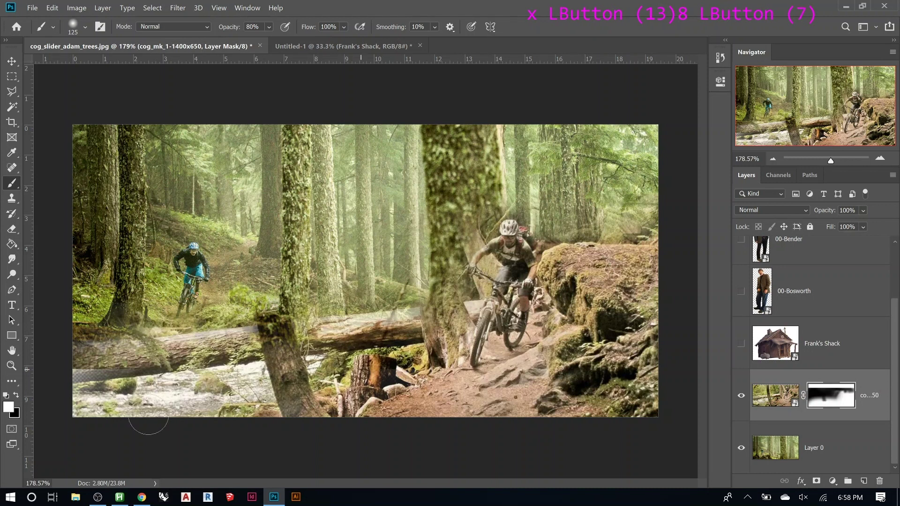
# Paint white on the cog_mk_1-1400x650 mask over the stream bank, fallen log and leaning stump to restore the foreground
pyautogui.click(101, 391)
pyautogui.click(100, 382)
pyautogui.click(88, 373)
pyautogui.click(75, 375)
pyautogui.click(57, 383)
pyautogui.click(43, 386)
pyautogui.click(49, 385)
pyautogui.click(55, 384)
pyautogui.click(293, 387)
pyautogui.click(279, 372)
pyautogui.click(282, 347)
pyautogui.click(302, 390)
pyautogui.click(328, 412)
pyautogui.click(346, 417)
pyautogui.click(452, 325)
pyautogui.click(370, 323)
pyautogui.click(281, 335)
pyautogui.click(296, 346)
pyautogui.click(260, 323)
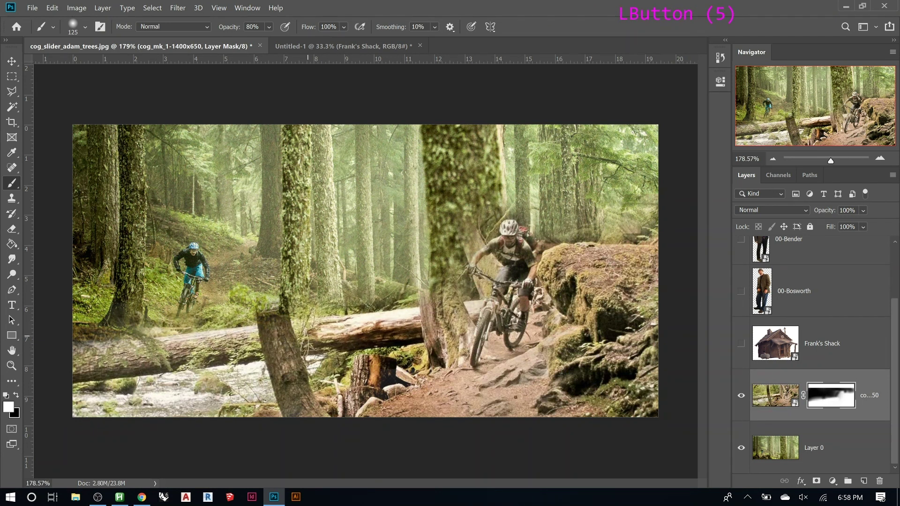
pyautogui.click(165, 354)
pyautogui.click(112, 363)
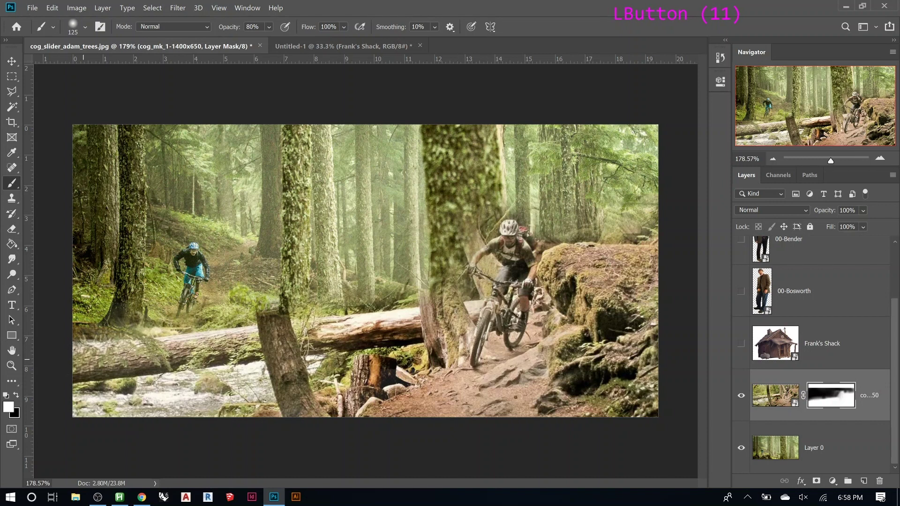
# Paint white on the mask over the wide trunk beside the front cyclist and across the area above the mossy boulder
pyautogui.moveTo(468, 292); pyautogui.dragTo(471, 224)
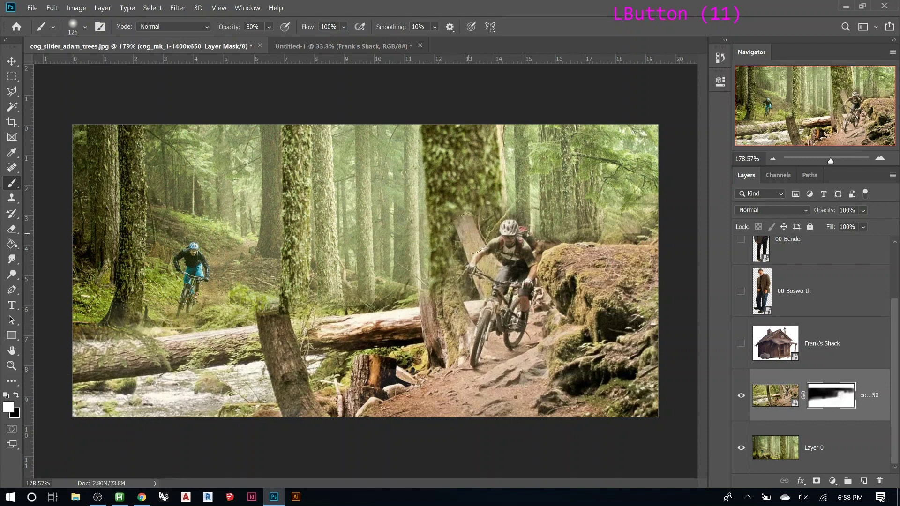
pyautogui.moveTo(477, 267)
pyautogui.mouseDown()
pyautogui.moveTo(462, 307)
pyautogui.moveTo(476, 184)
pyautogui.moveTo(460, 296)
pyautogui.moveTo(449, 215)
pyautogui.moveTo(437, 209)
pyautogui.moveTo(479, 225)
pyautogui.moveTo(639, 227)
pyautogui.mouseUp()
pyautogui.moveTo(453, 249); pyautogui.dragTo(435, 250)
pyautogui.click(440, 262)
pyautogui.click(446, 242)
# Paint black on the mask down the wide trunk beside the front cyclist to bring in the mossy bark of Layer 0
pyautogui.press('x')
pyautogui.moveTo(434, 202)
pyautogui.mouseDown()
pyautogui.moveTo(455, 244)
pyautogui.moveTo(469, 211)
pyautogui.moveTo(475, 239)
pyautogui.moveTo(464, 225)
pyautogui.moveTo(425, 300)
pyautogui.moveTo(446, 288)
pyautogui.moveTo(438, 323)
pyautogui.moveTo(450, 352)
pyautogui.moveTo(465, 295)
pyautogui.moveTo(422, 367)
pyautogui.moveTo(479, 376)
pyautogui.moveTo(507, 353)
pyautogui.moveTo(488, 306)
pyautogui.mouseUp()
pyautogui.press('x')
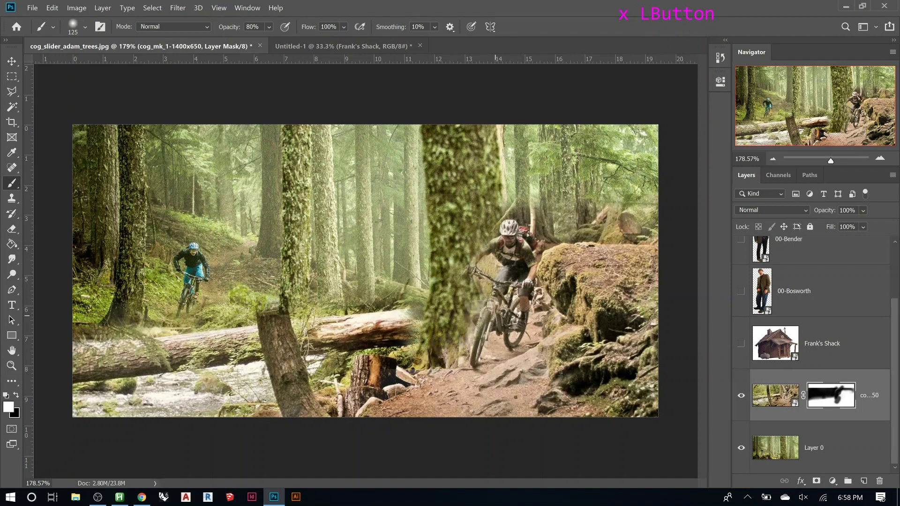
# Paint white on the mask over the front cyclist, the base of the wide trunk and the top of the mossy boulder
pyautogui.moveTo(492, 267); pyautogui.dragTo(510, 249)
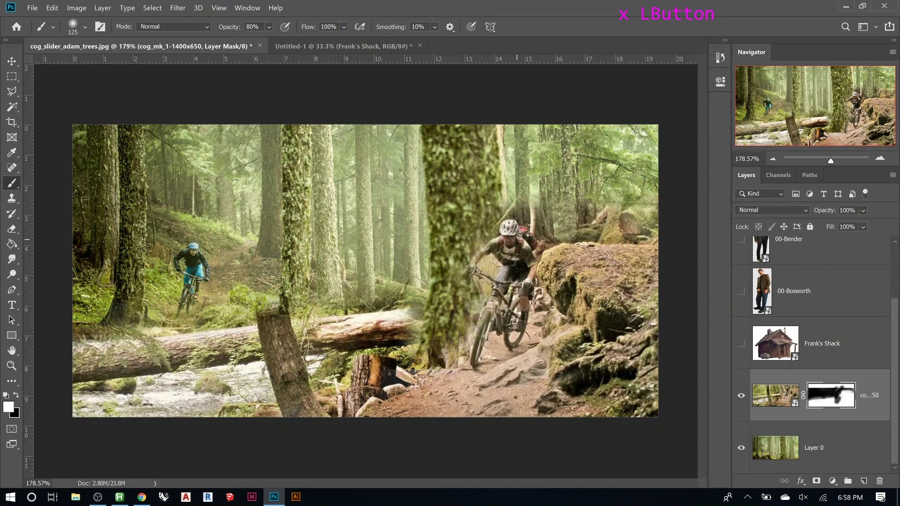
pyautogui.moveTo(491, 312)
pyautogui.mouseDown()
pyautogui.moveTo(497, 273)
pyautogui.moveTo(489, 259)
pyautogui.moveTo(472, 295)
pyautogui.moveTo(497, 302)
pyautogui.moveTo(469, 344)
pyautogui.moveTo(474, 325)
pyautogui.moveTo(443, 361)
pyautogui.moveTo(449, 320)
pyautogui.moveTo(428, 320)
pyautogui.moveTo(452, 356)
pyautogui.mouseUp()
pyautogui.moveTo(462, 285)
pyautogui.mouseDown()
pyautogui.moveTo(443, 281)
pyautogui.moveTo(483, 272)
pyautogui.moveTo(498, 341)
pyautogui.mouseUp()
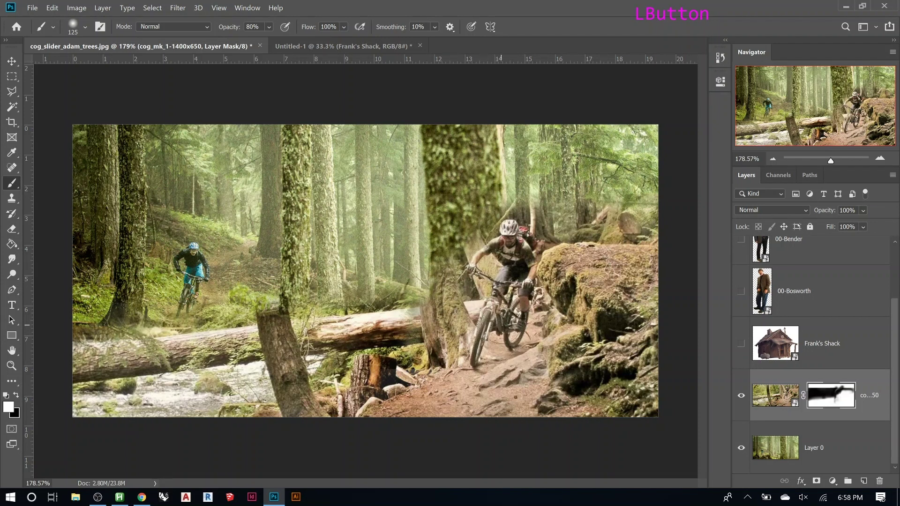
pyautogui.moveTo(534, 256); pyautogui.dragTo(637, 242)
pyautogui.click(639, 241)
pyautogui.click(632, 245)
# Paint black on the mask above the mossy boulder and behind the cyclist to blend in the background trees
pyautogui.press('x')
pyautogui.click(652, 227)
pyautogui.moveTo(643, 203)
pyautogui.mouseDown()
pyautogui.moveTo(586, 217)
pyautogui.moveTo(658, 223)
pyautogui.mouseUp()
pyautogui.moveTo(571, 220)
pyautogui.mouseDown()
pyautogui.moveTo(537, 206)
pyautogui.moveTo(554, 215)
pyautogui.mouseUp()
pyautogui.moveTo(617, 216); pyautogui.dragTo(550, 196)
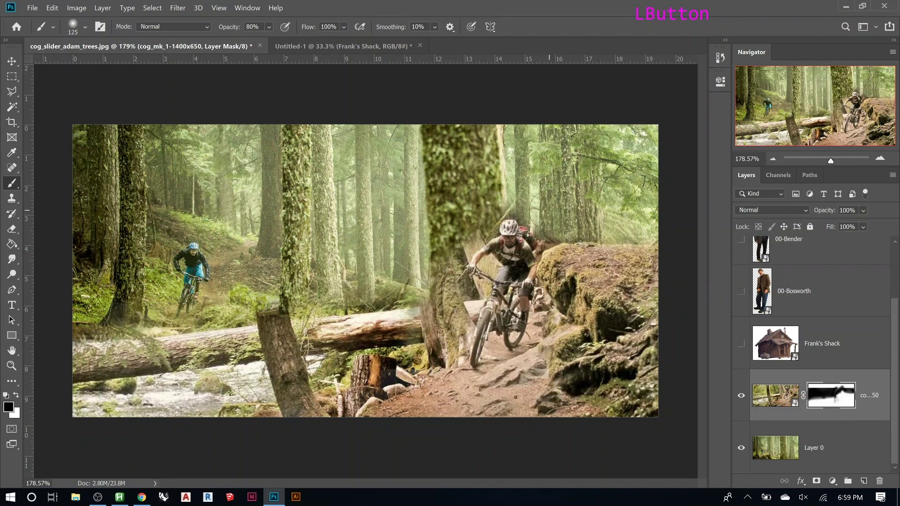
# Clean up the mask edges around the front cyclist and along the boulder's top with a 20 px black brush
pyautogui.press('z')
pyautogui.moveTo(432, 195)
pyautogui.mouseDown()
pyautogui.moveTo(591, 305)
pyautogui.moveTo(581, 302)
pyautogui.mouseUp()
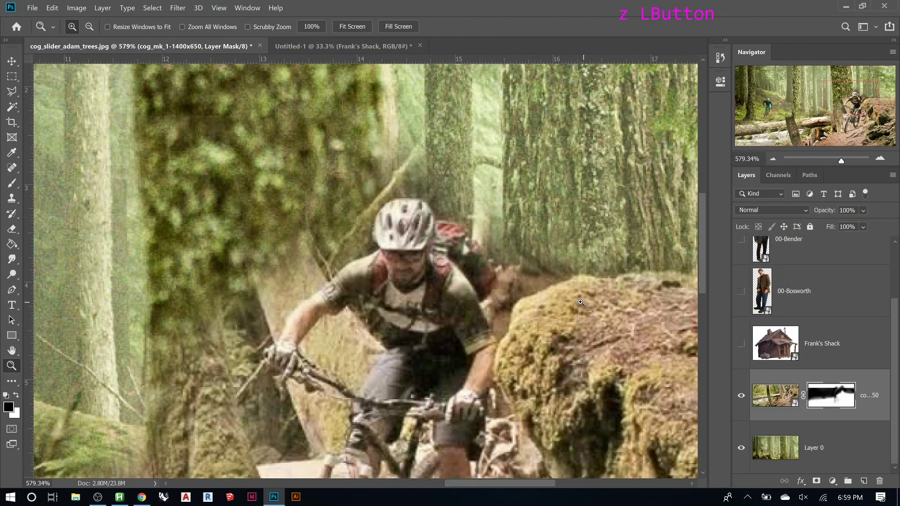
pyautogui.press('b')
pyautogui.press('[')
pyautogui.press('[')
pyautogui.press('[')
pyautogui.press('[')
pyautogui.press('[')
pyautogui.press('[')
pyautogui.press('[')
pyautogui.press('[')
pyautogui.press('[')
pyautogui.press('[')
pyautogui.press('[')
pyautogui.press('[')
pyautogui.moveTo(579, 257)
pyautogui.mouseDown()
pyautogui.moveTo(554, 284)
pyautogui.moveTo(522, 285)
pyautogui.moveTo(465, 216)
pyautogui.moveTo(423, 188)
pyautogui.moveTo(397, 186)
pyautogui.moveTo(371, 197)
pyautogui.moveTo(354, 251)
pyautogui.moveTo(272, 323)
pyautogui.moveTo(301, 281)
pyautogui.mouseUp()
pyautogui.moveTo(352, 249)
pyautogui.mouseDown()
pyautogui.moveTo(270, 284)
pyautogui.moveTo(330, 258)
pyautogui.mouseUp()
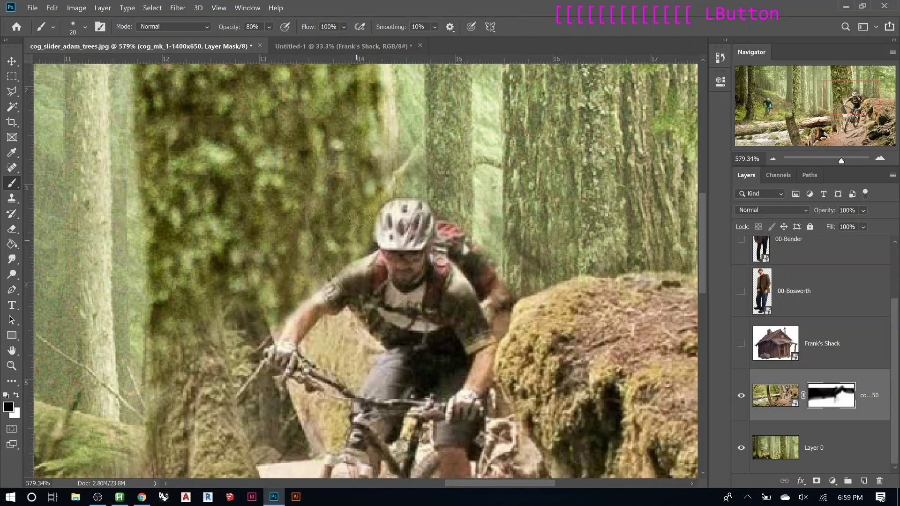
pyautogui.moveTo(385, 187); pyautogui.dragTo(423, 182)
pyautogui.moveTo(458, 221)
pyautogui.mouseDown()
pyautogui.moveTo(478, 246)
pyautogui.moveTo(545, 272)
pyautogui.mouseUp()
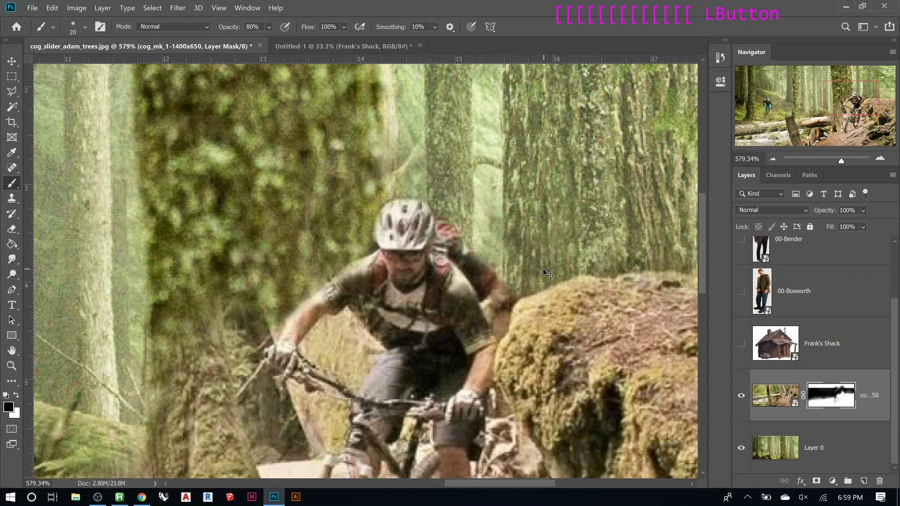
pyautogui.hotkey('ctrl', '0')
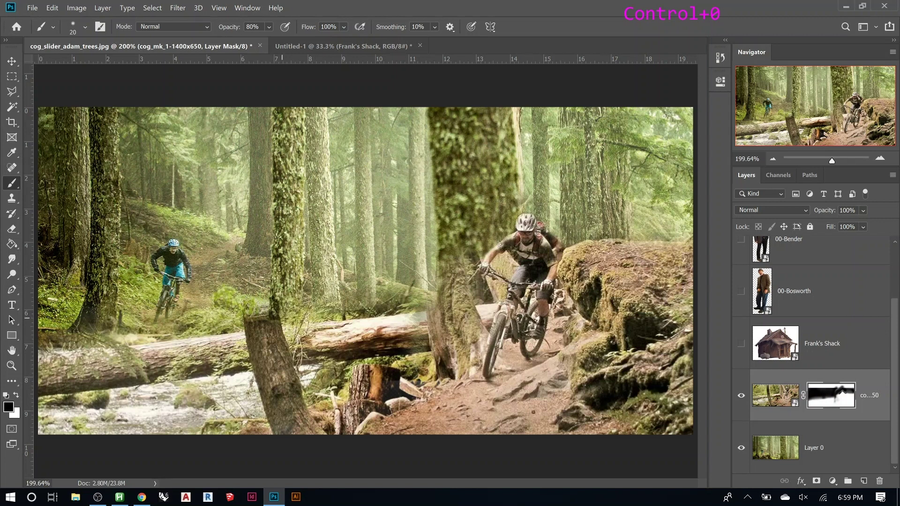
# Try shifting the Layer 0 forest photo horizontally to the left, and undo the move
pyautogui.click(776, 398)
pyautogui.click(775, 447)
pyautogui.press('v')
pyautogui.moveTo(394, 242); pyautogui.dragTo(364, 240)
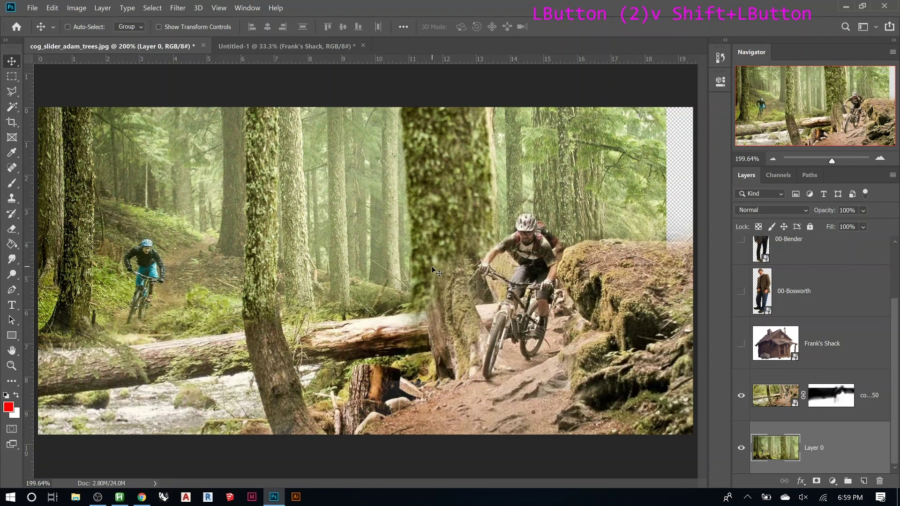
pyautogui.hotkey('ctrl', 'z')
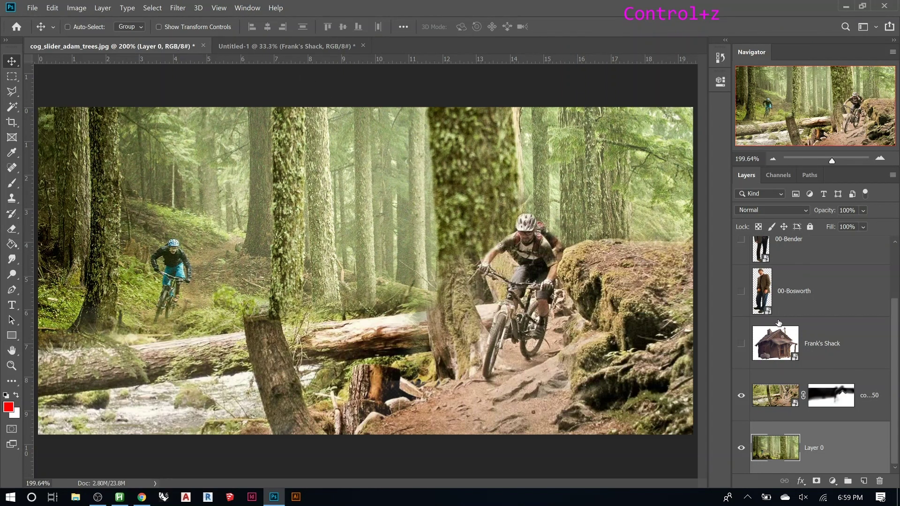
# Show the Frank's Shack layer, make it the active layer, and move the shack to the upper left of the image
pyautogui.click(741, 344)
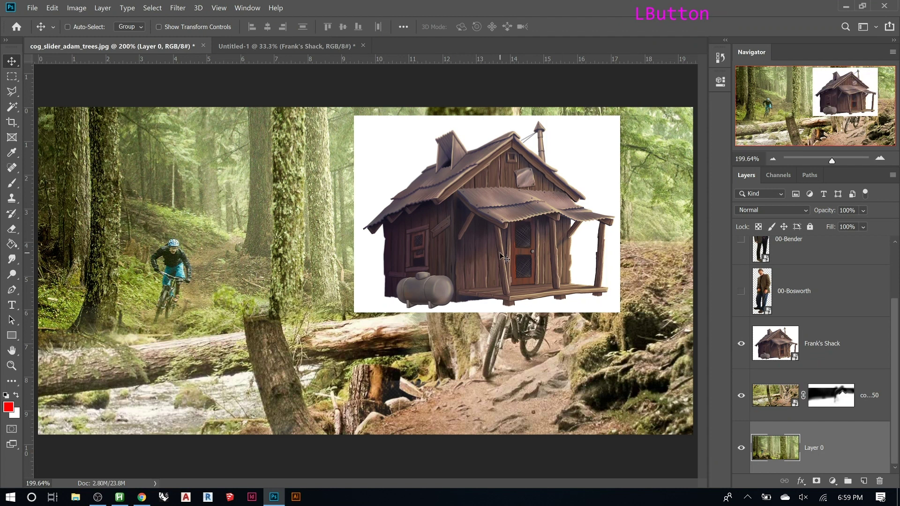
pyautogui.moveTo(506, 257); pyautogui.dragTo(415, 252)
pyautogui.hotkey('ctrl', 'z')
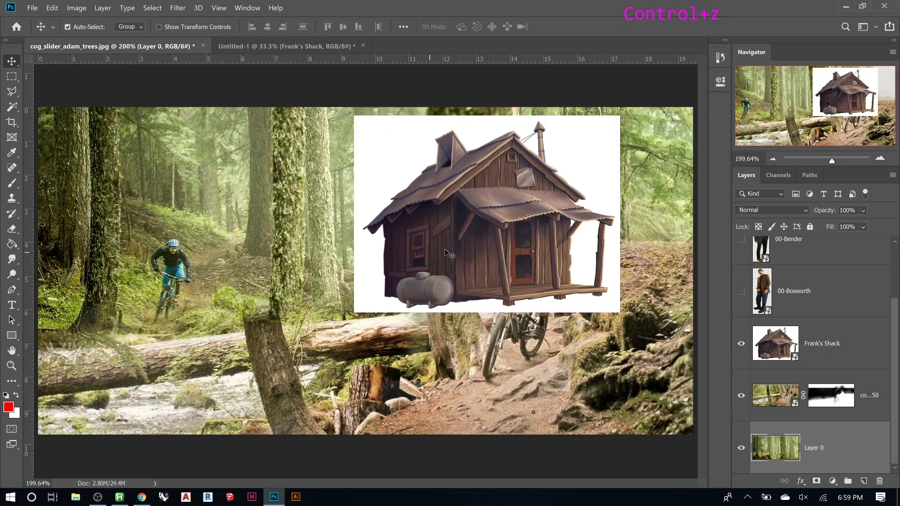
pyautogui.rightClick(463, 252)
pyautogui.click(480, 256)
pyautogui.moveTo(437, 257); pyautogui.dragTo(169, 248)
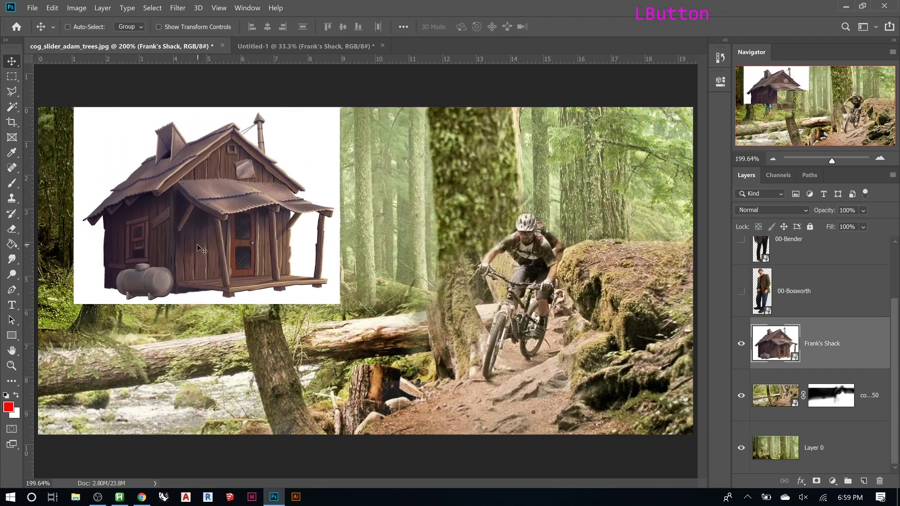
# Scale Frank's Shack down to 35.14% and place it above the distant cyclist at X 244.13 px, Y 201.47 px
pyautogui.press('ctrl')
pyautogui.hotkey('ctrl', 't')
pyautogui.moveTo(338, 109); pyautogui.dragTo(261, 159)
pyautogui.moveTo(228, 177); pyautogui.dragTo(253, 171)
pyautogui.moveTo(232, 215); pyautogui.dragTo(179, 210)
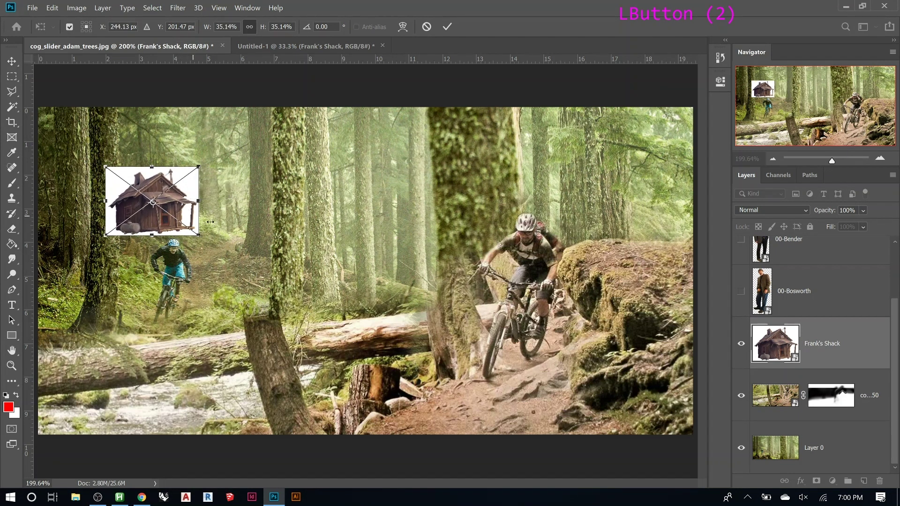
pyautogui.click(448, 27)
# Select the white background around the shack with a contiguous Magic Wand at tolerance 50, and rasterize the Frank's Shack layer
pyautogui.press('z')
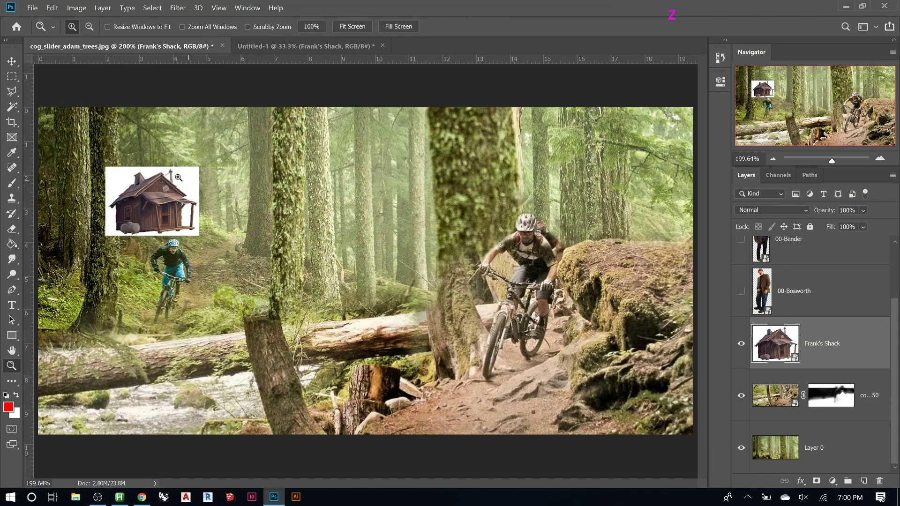
pyautogui.moveTo(82, 150); pyautogui.dragTo(216, 246)
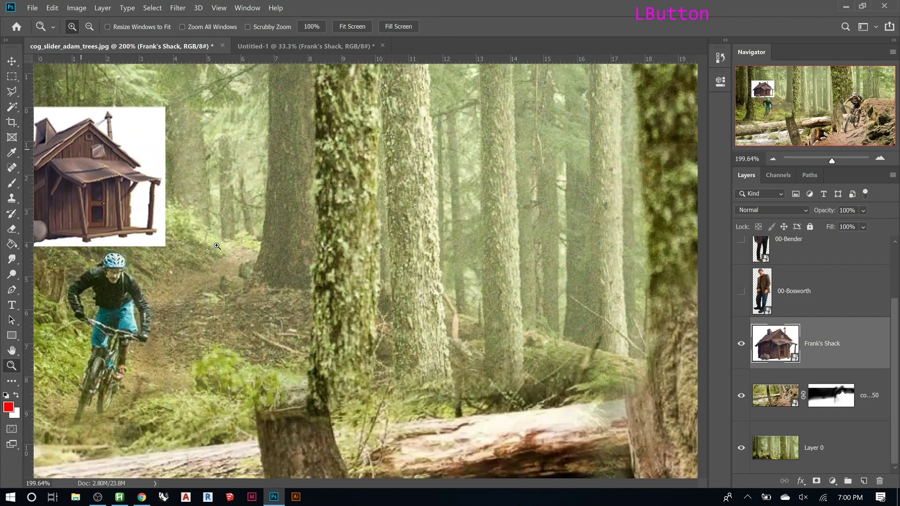
pyautogui.press('w')
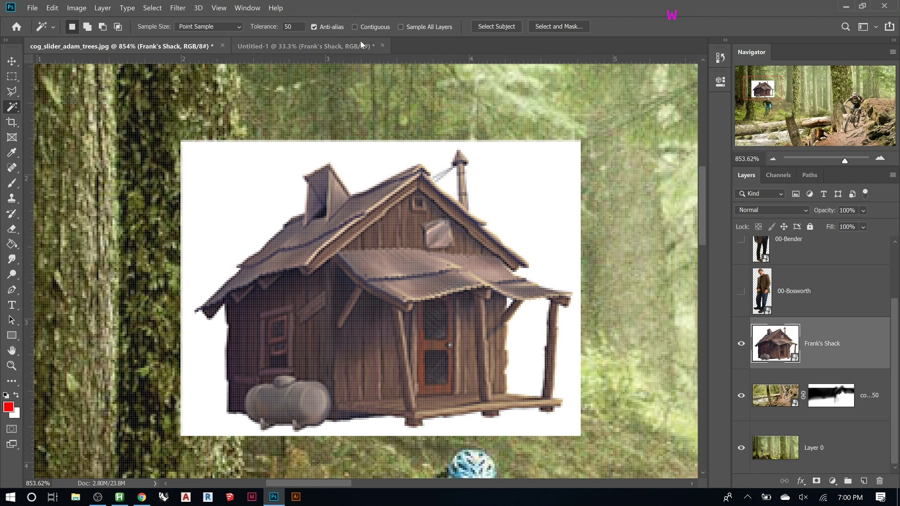
pyautogui.click(369, 27)
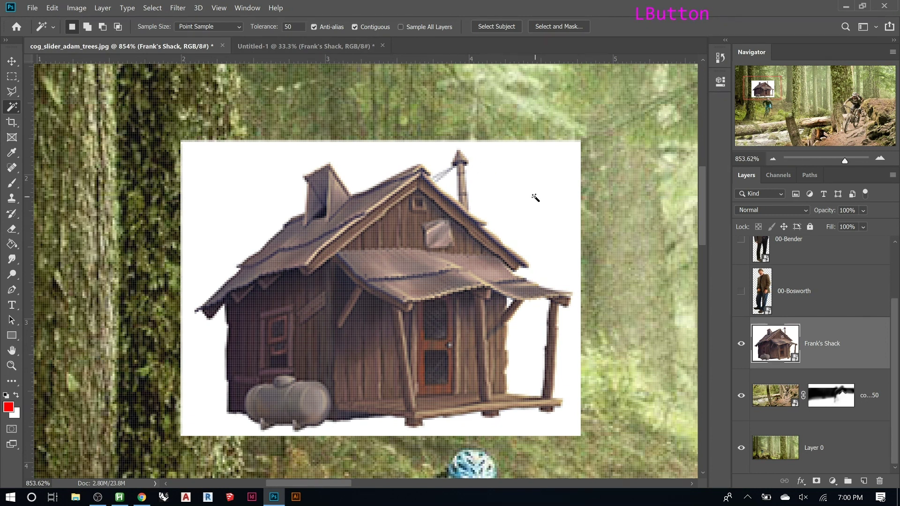
pyautogui.click(550, 232)
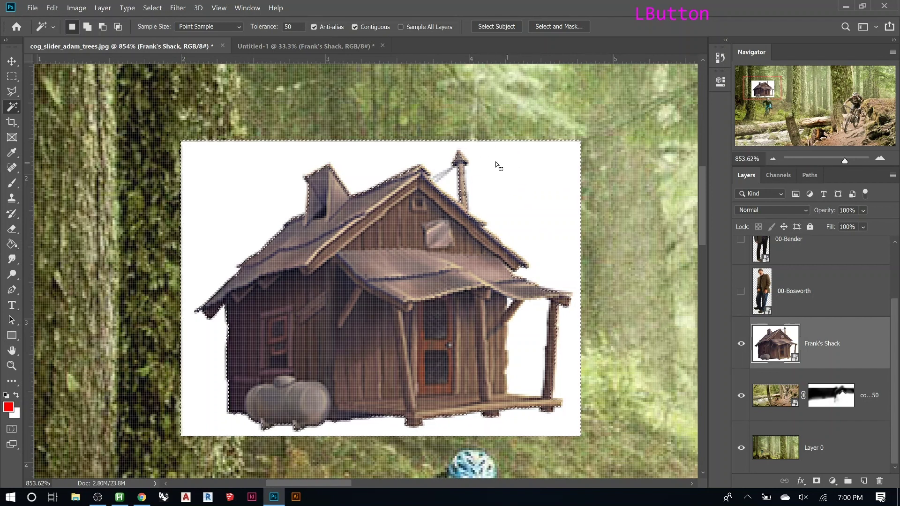
pyautogui.rightClick(829, 333)
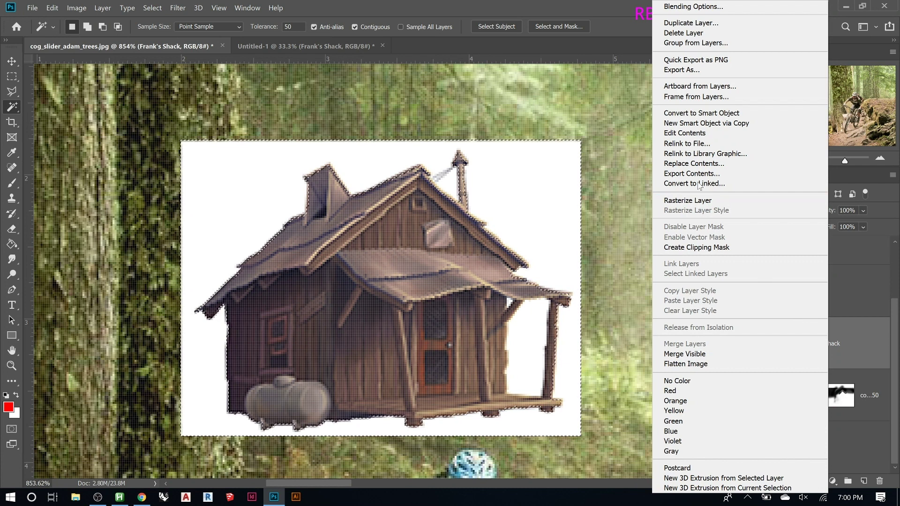
pyautogui.click(699, 200)
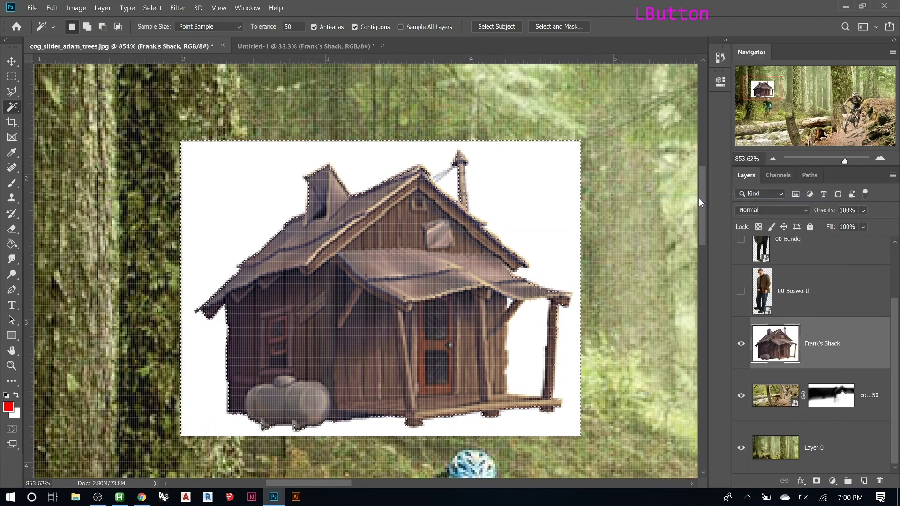
# Delete the white background around the shack and the white gaps between the porch posts, and clear the selection
pyautogui.press('Delete')
pyautogui.click(528, 339)
pyautogui.press('Delete')
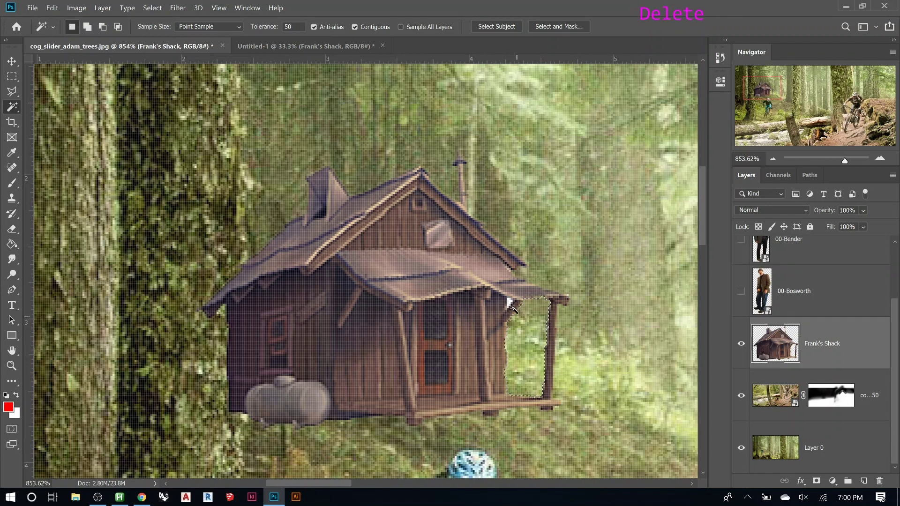
pyautogui.click(509, 304)
pyautogui.press('Delete')
pyautogui.hotkey('ctrl', 'd')
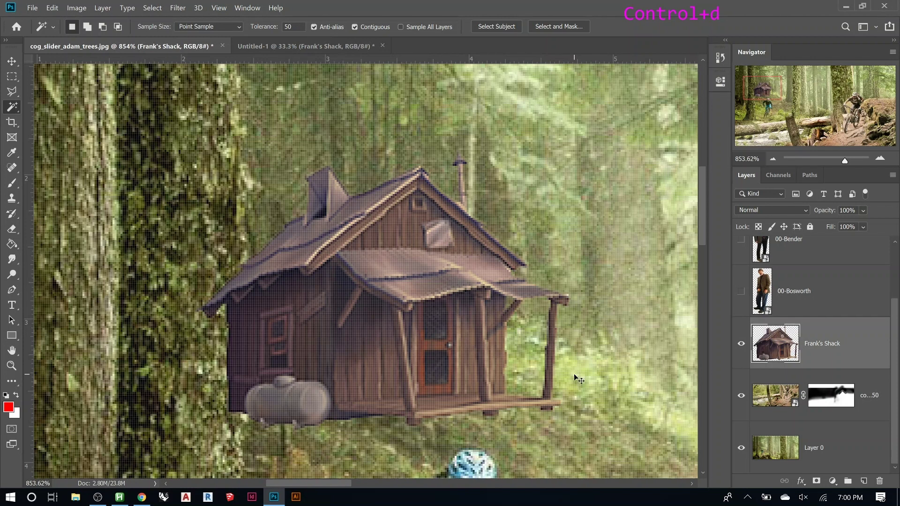
# Undo the white background deletions on the Frank's Shack layer and clear the restored selection
pyautogui.hotkey('ctrl', 'z')
pyautogui.hotkey('ctrl', 'z')
pyautogui.hotkey('ctrl', 'z')
pyautogui.hotkey('ctrl', 'z')
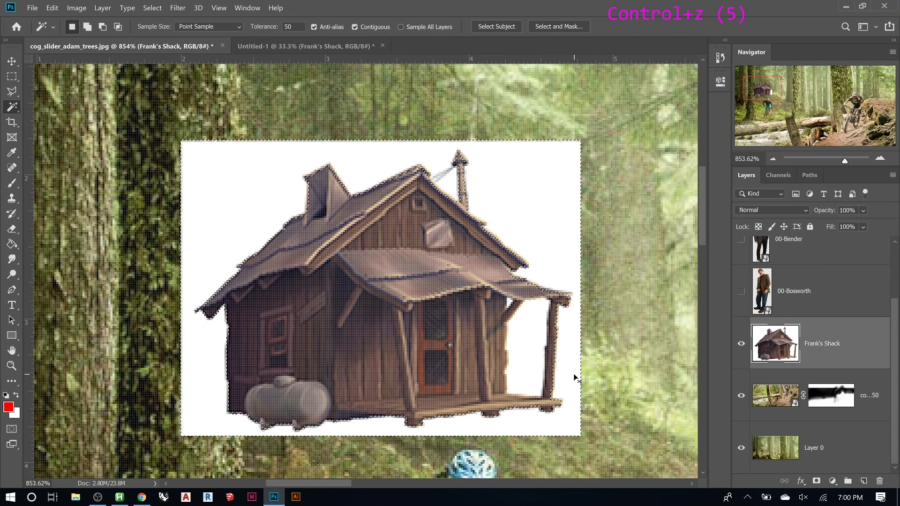
pyautogui.hotkey('ctrl', 'd')
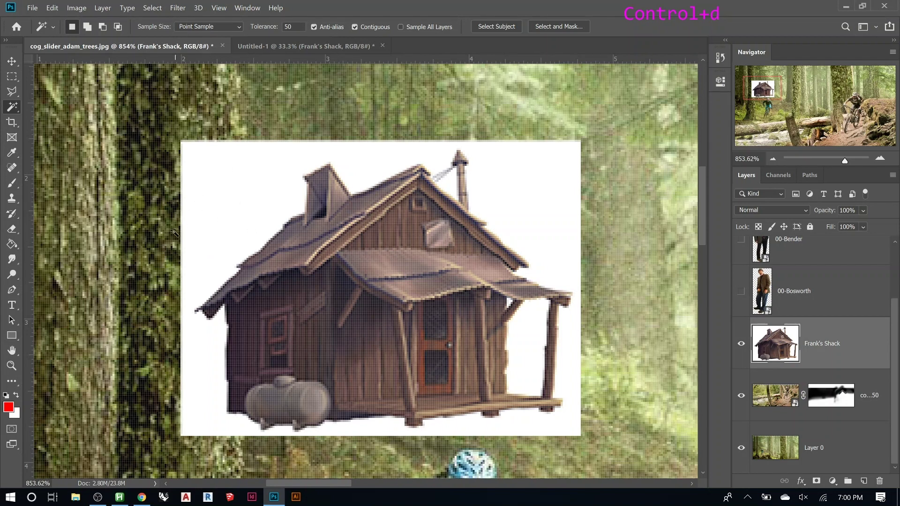
# Set the Magic Wand tolerance to 8 and select the white background around the shack
pyautogui.press('w')
pyautogui.doubleClick(288, 27)
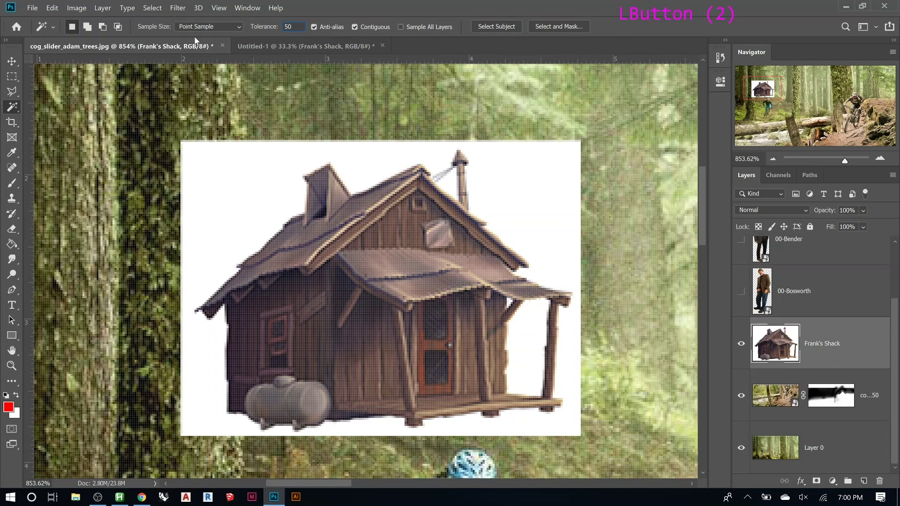
pyautogui.click(271, 29)
pyautogui.moveTo(272, 28)
pyautogui.mouseDown()
pyautogui.moveTo(253, 29)
pyautogui.moveTo(275, 30)
pyautogui.moveTo(261, 31)
pyautogui.mouseUp()
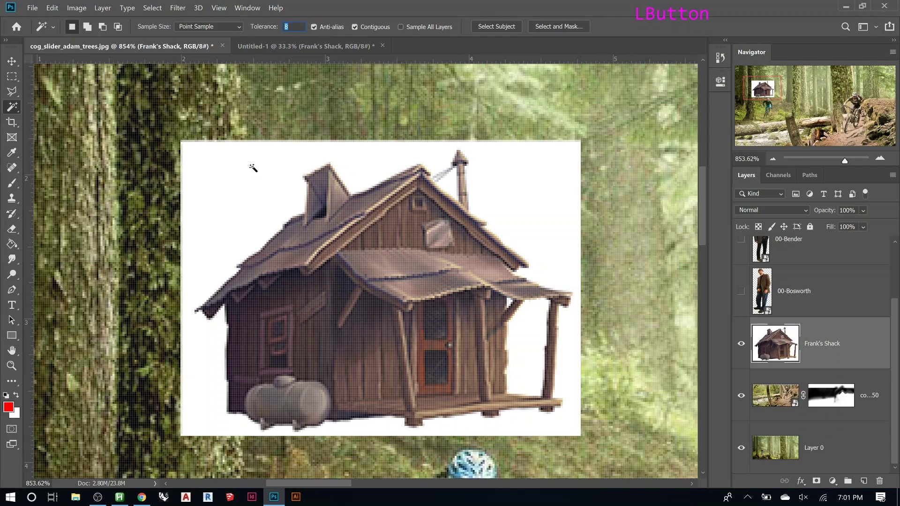
pyautogui.click(219, 151)
# Examine the selection edge at the shack image's upper-left corner at pixel level, and clear the selection
pyautogui.press('z')
pyautogui.moveTo(214, 153); pyautogui.dragTo(294, 169)
pyautogui.scroll(11, 288, 170)
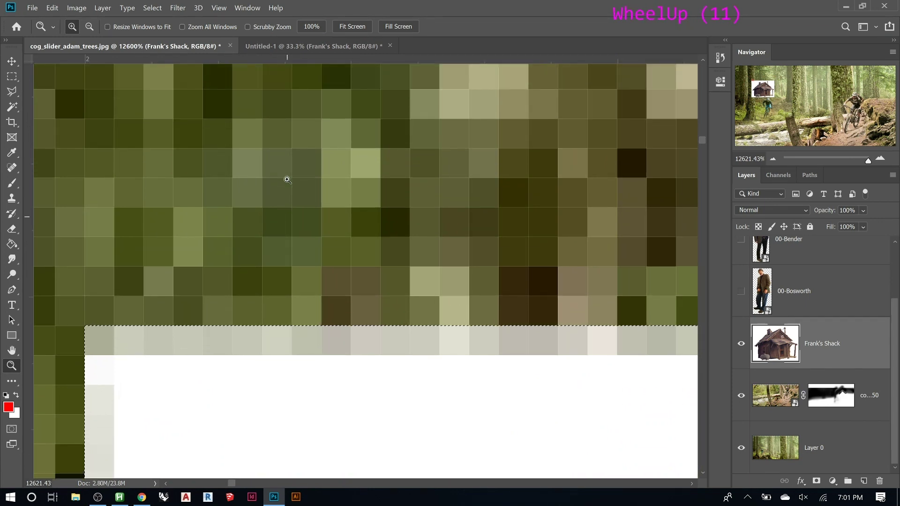
pyautogui.press('w')
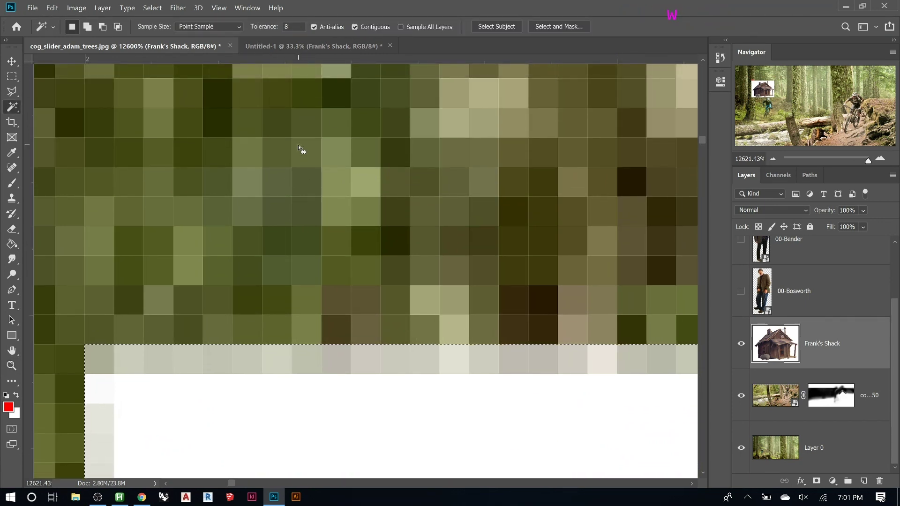
pyautogui.click(308, 153)
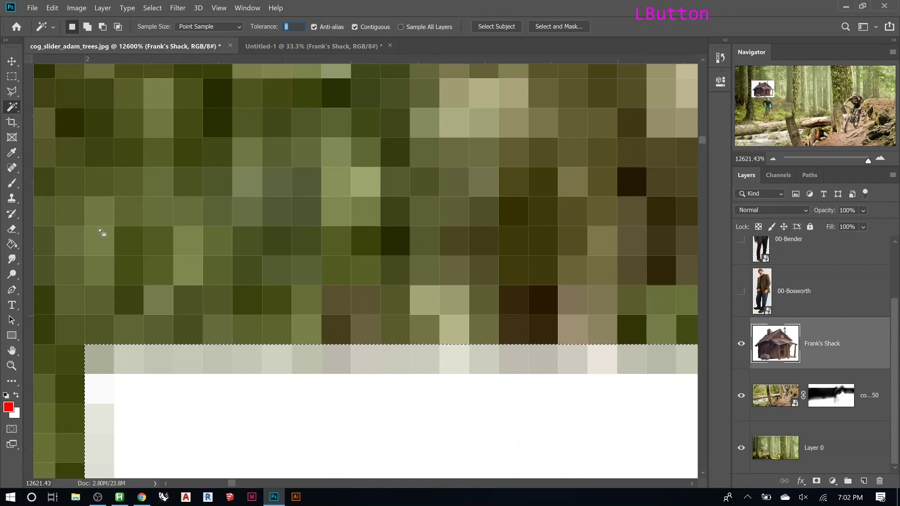
pyautogui.hotkey('ctrl', '0')
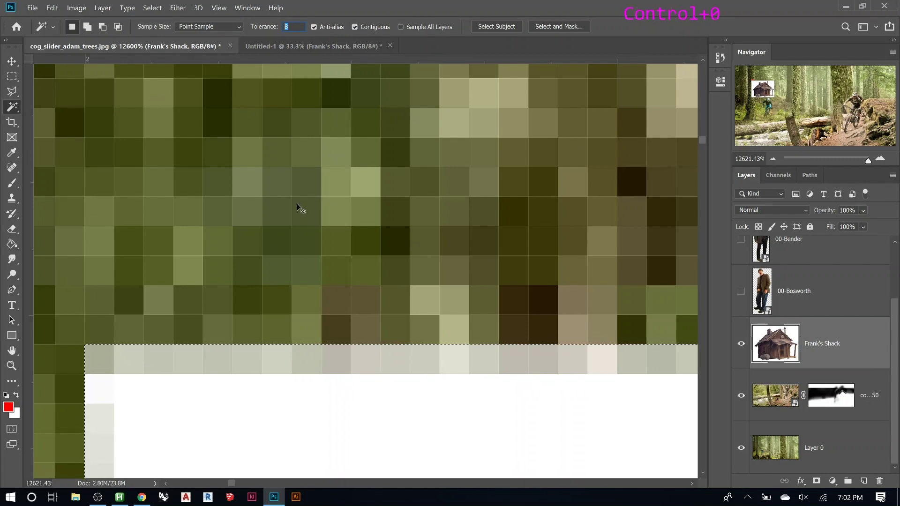
pyautogui.click(100, 163)
pyautogui.hotkey('ctrl', 'd')
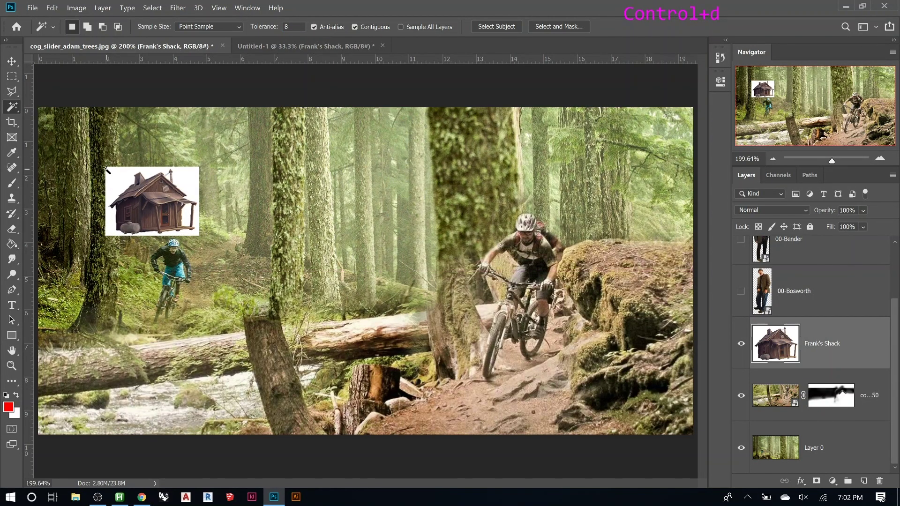
# Try selecting the forest beside the shack with the Magic Wand at tolerance 18 and Sample All Layers on
pyautogui.press('z')
pyautogui.moveTo(102, 160); pyautogui.dragTo(211, 234)
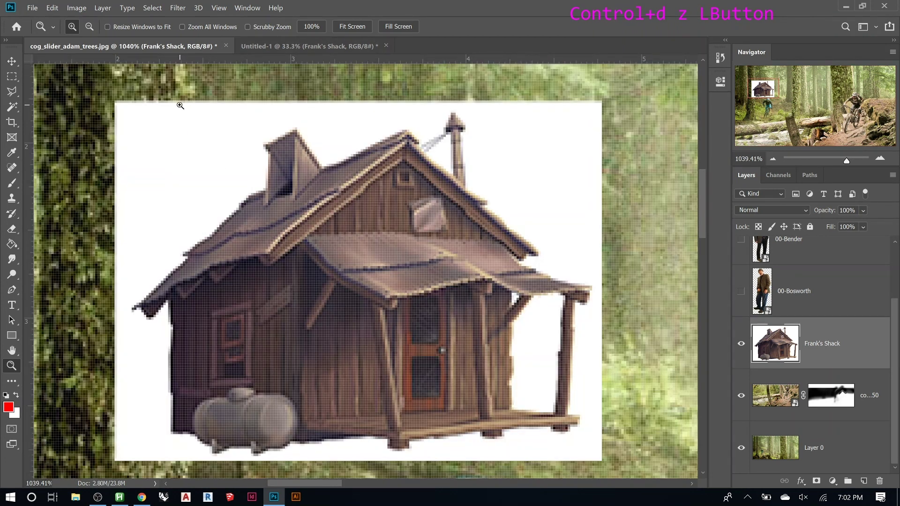
pyautogui.press('w')
pyautogui.moveTo(274, 29); pyautogui.dragTo(277, 29)
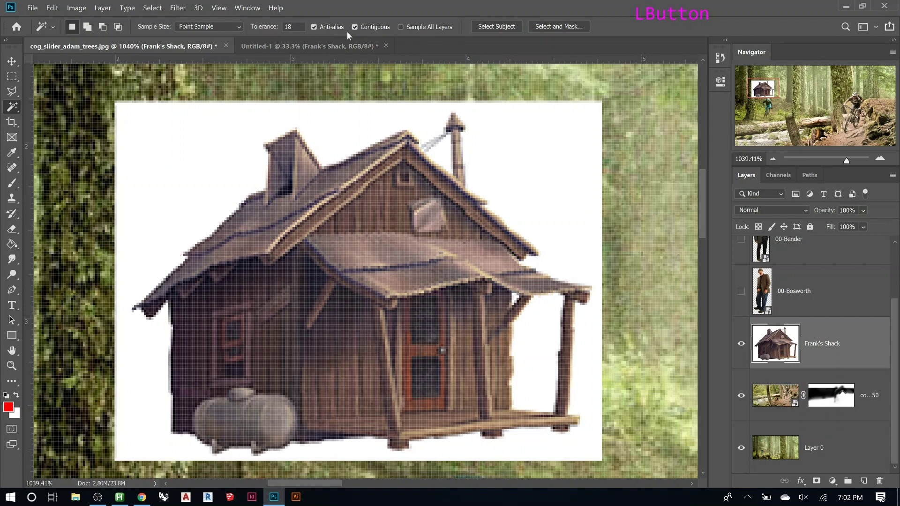
pyautogui.click(414, 28)
pyautogui.click(357, 93)
pyautogui.click(631, 215)
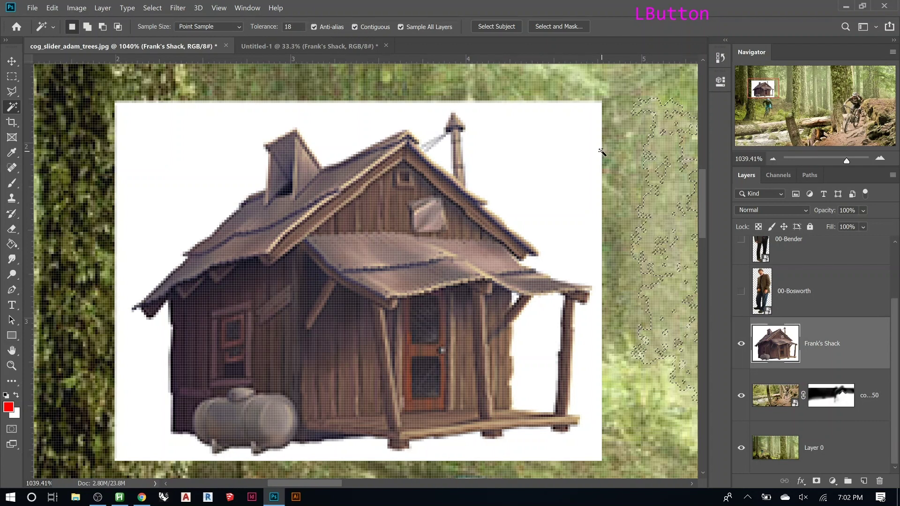
# Turn off Sample All Layers, select the white background around the shack, and inspect the selection edge at the stovepipe wire
pyautogui.click(402, 27)
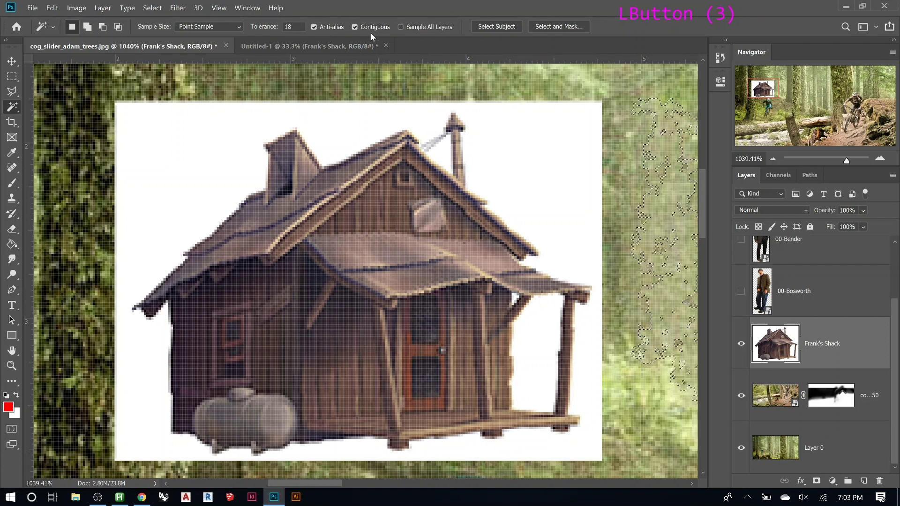
pyautogui.click(498, 152)
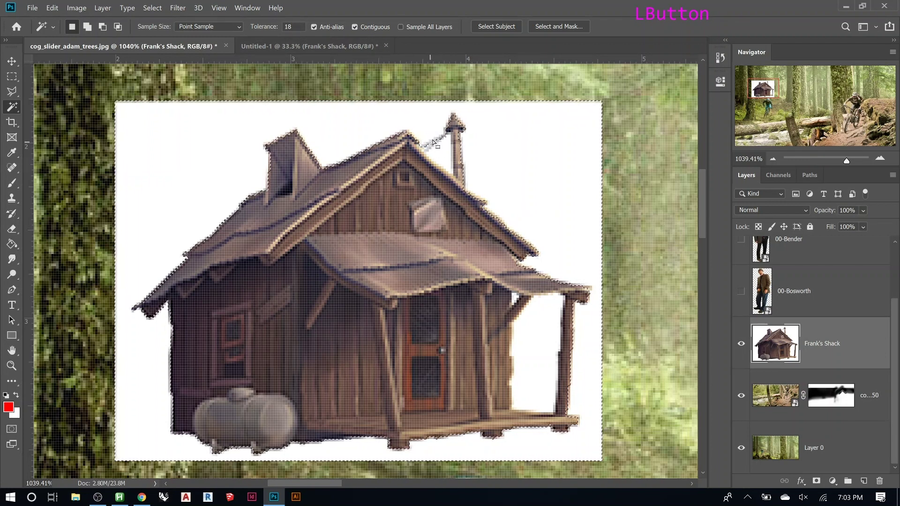
pyautogui.press('z')
pyautogui.moveTo(419, 117); pyautogui.dragTo(465, 162)
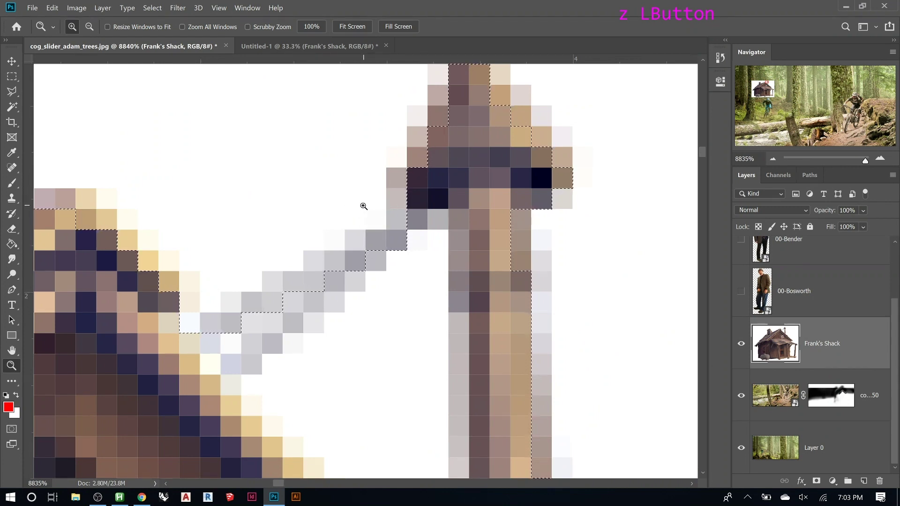
# Set the Magic Wand tolerance to 4 and reselect the white background near the stovepipe wire
pyautogui.press('w')
pyautogui.moveTo(275, 27); pyautogui.dragTo(261, 27)
pyautogui.click(307, 168)
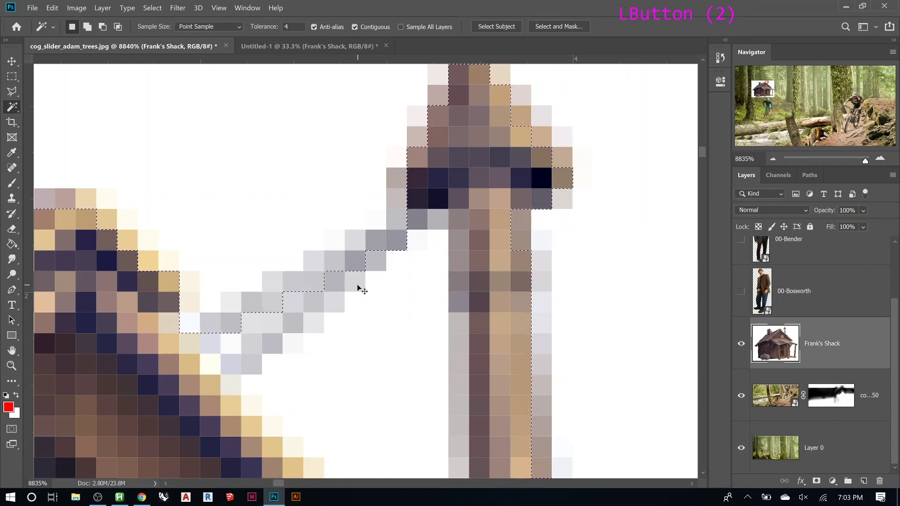
pyautogui.hotkey('ctrl', '0')
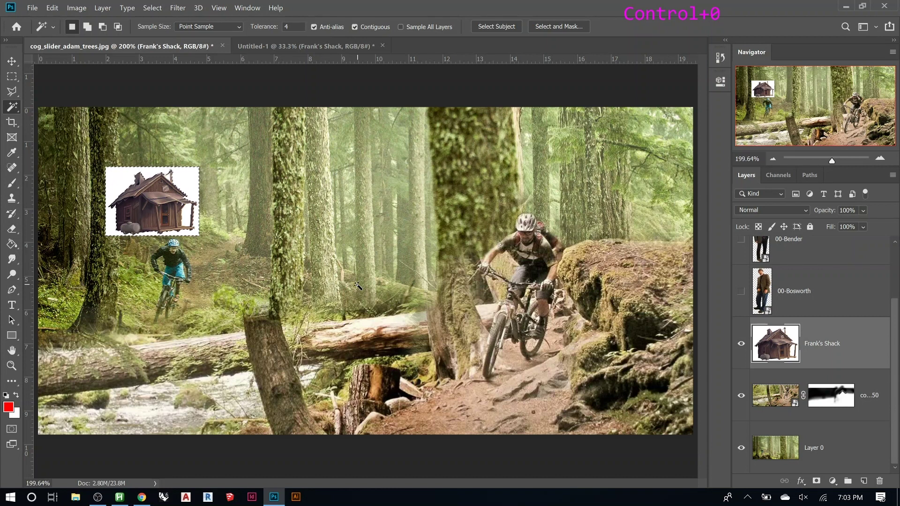
# Turn off Contiguous and select all the white on the shack layer, including the gaps between the porch posts
pyautogui.press('z')
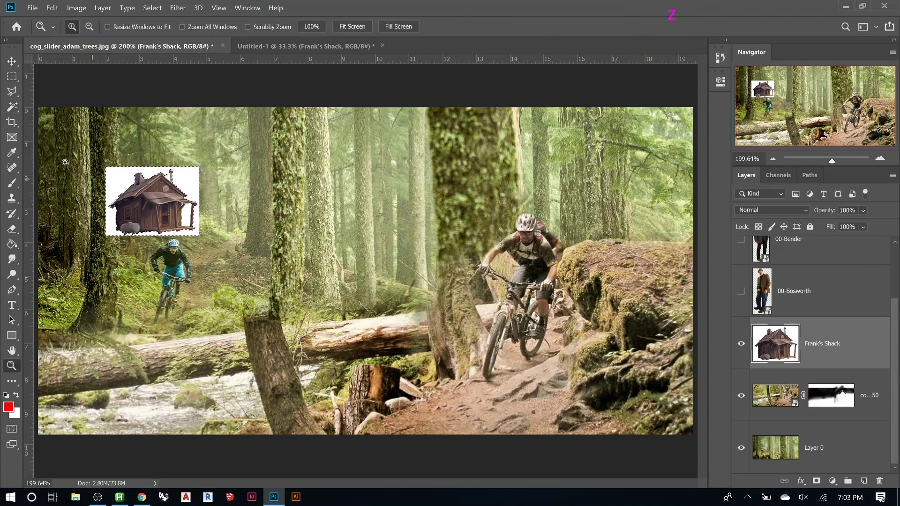
pyautogui.moveTo(100, 160); pyautogui.dragTo(199, 233)
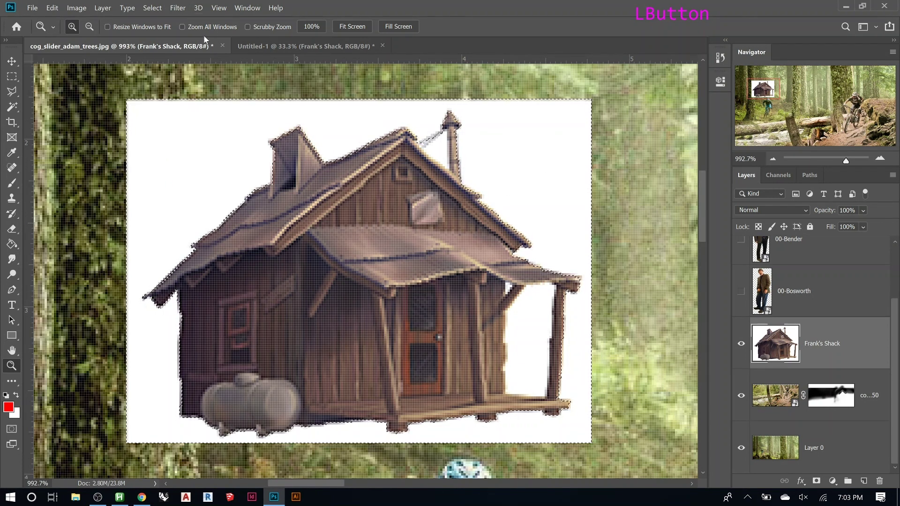
pyautogui.press('w')
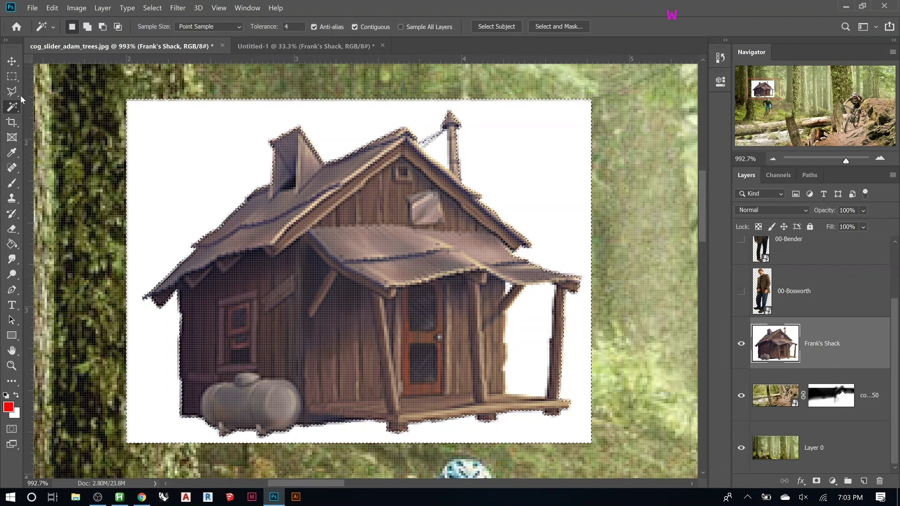
pyautogui.click(368, 27)
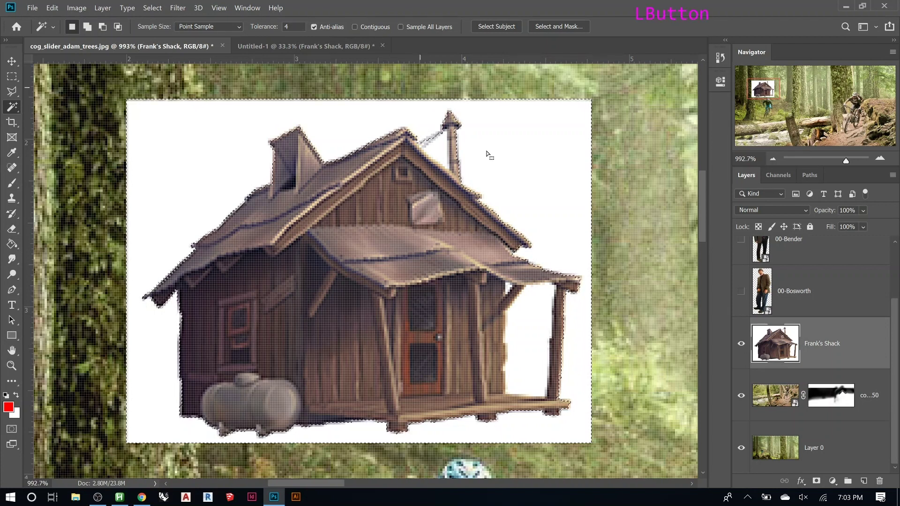
pyautogui.click(504, 150)
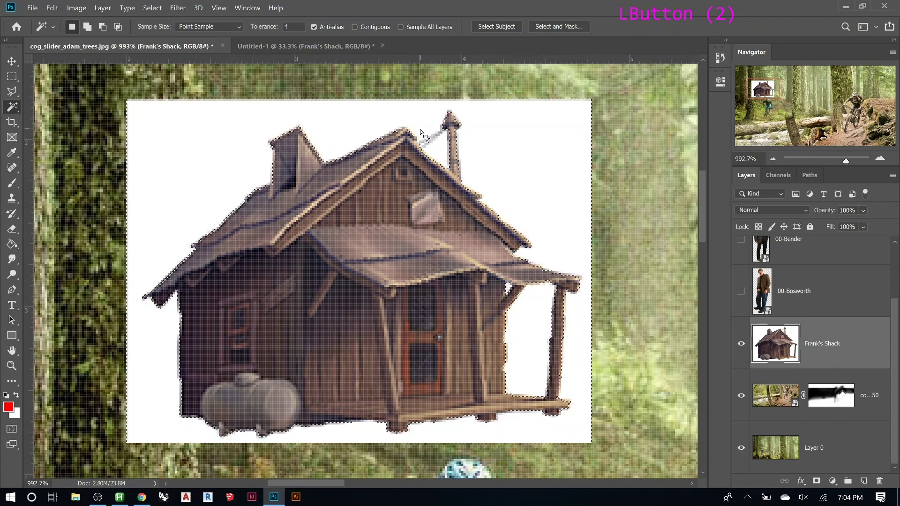
# Try deleting the selected white from the Frank's Shack layer, and undo back to the active selection
pyautogui.press('Delete')
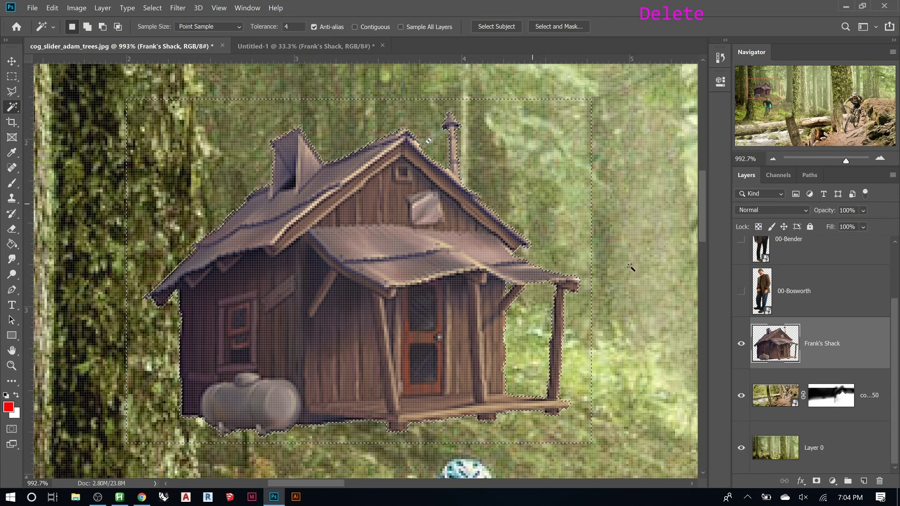
pyautogui.hotkey('ctrl', 'd')
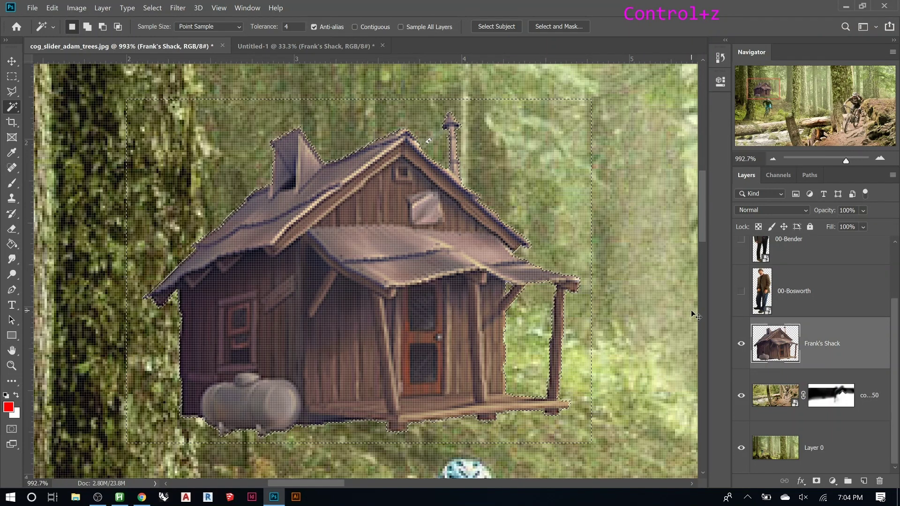
pyautogui.hotkey('ctrl', 'z')
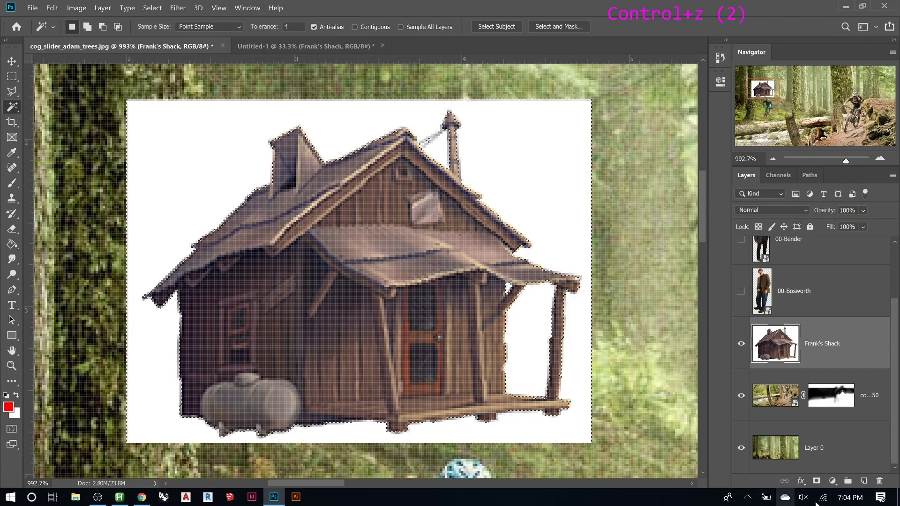
# Add a layer mask to the Frank's Shack layer from the selection and invert it to hide the white background
pyautogui.click(816, 481)
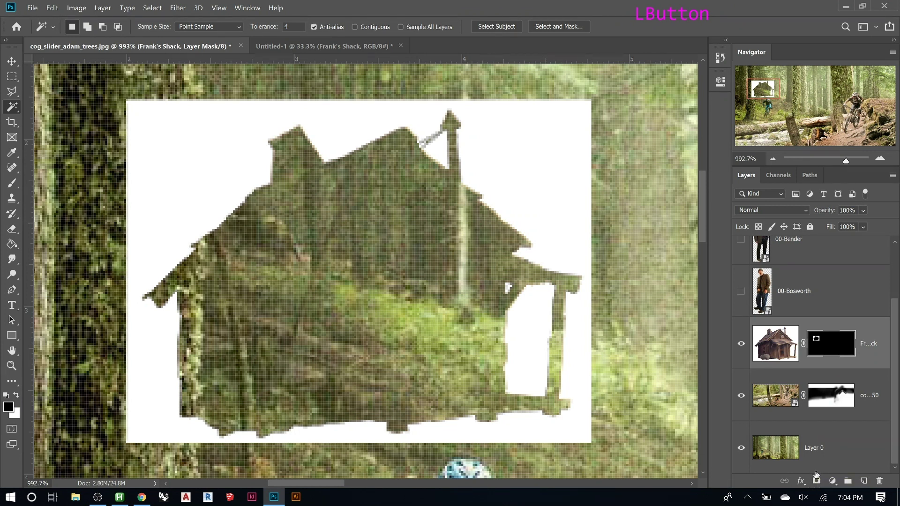
pyautogui.hotkey('ctrl', 'i')
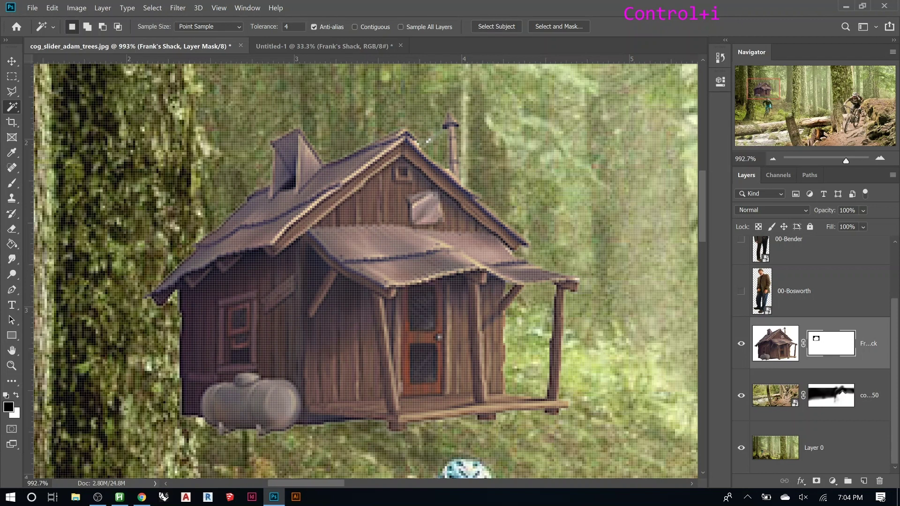
pyautogui.click(830, 345)
pyautogui.keyDown('alt'); pyautogui.scroll(-6, 494, 307); pyautogui.keyUp('alt')
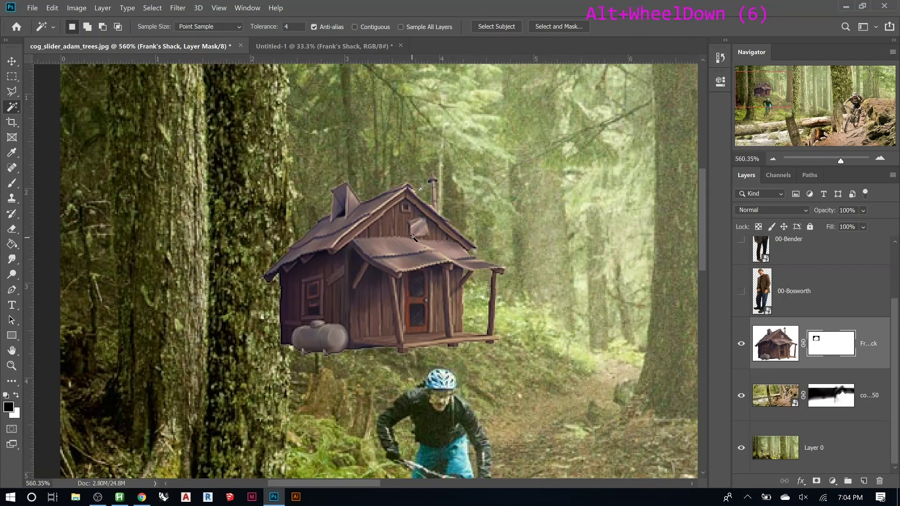
pyautogui.keyDown('alt'); pyautogui.scroll(-6, 419, 230); pyautogui.keyUp('alt')
# Apply the layer mask permanently to the Frank's Shack layer
pyautogui.click(824, 345)
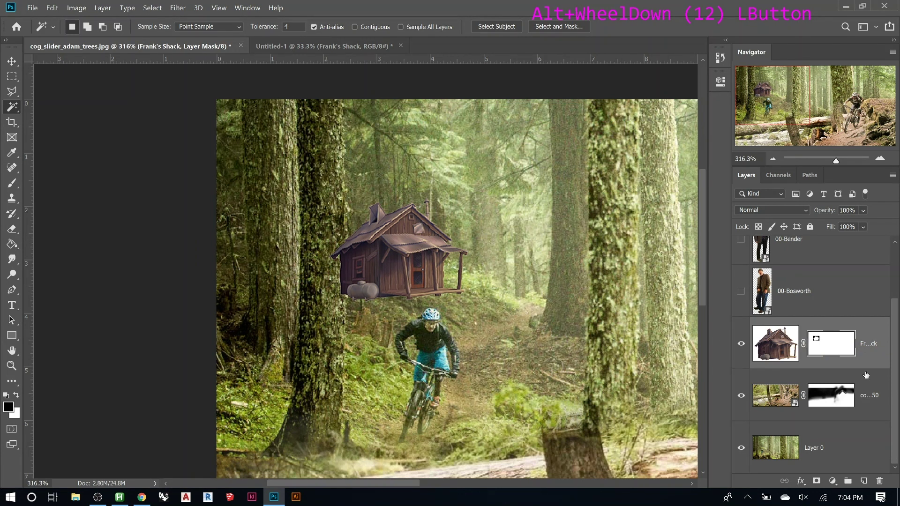
pyautogui.rightClick(836, 349)
pyautogui.click(824, 382)
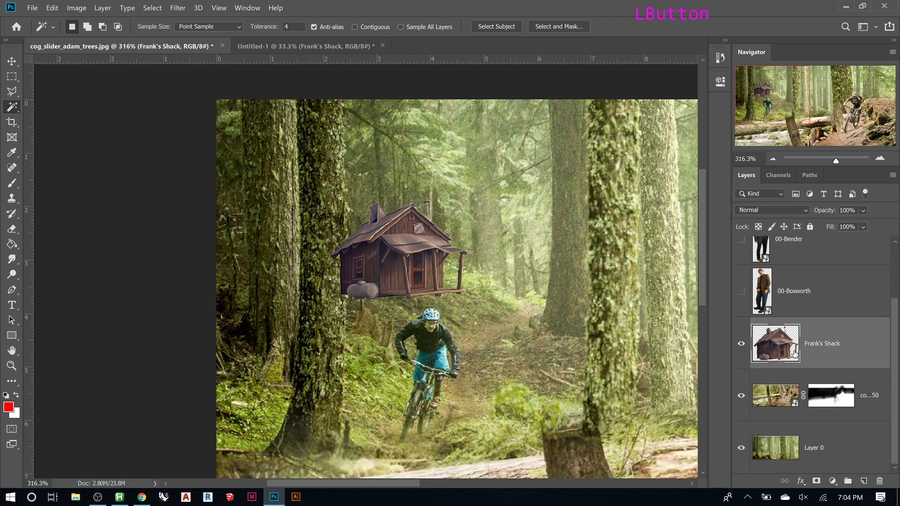
# Examine the cut-out edges of the shack against the forest, close up and from farther away
pyautogui.press('z')
pyautogui.moveTo(325, 190); pyautogui.dragTo(491, 307)
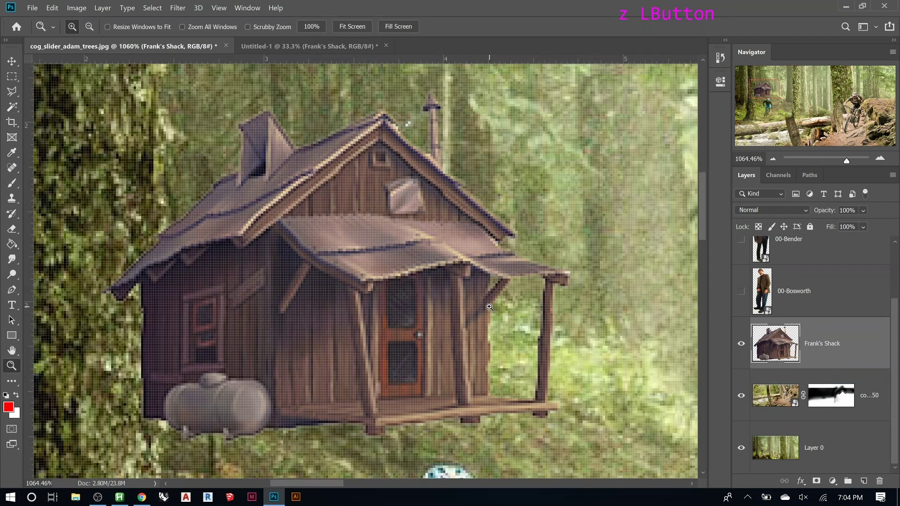
pyautogui.keyDown('alt'); pyautogui.scroll(-11, 382, 300); pyautogui.keyUp('alt')
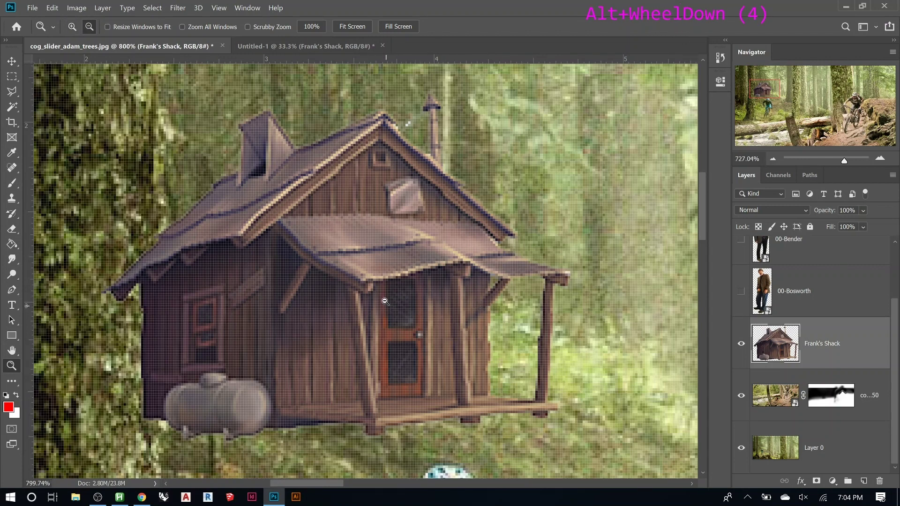
pyautogui.keyDown('alt'); pyautogui.scroll(-2, 331, 283); pyautogui.keyUp('alt')
pyautogui.keyDown('alt'); pyautogui.scroll(-2, 333, 288); pyautogui.keyUp('alt')
pyautogui.keyDown('alt'); pyautogui.scroll(4, 337, 305); pyautogui.keyUp('alt')
pyautogui.keyDown('alt'); pyautogui.scroll(3, 337, 305); pyautogui.keyUp('alt')
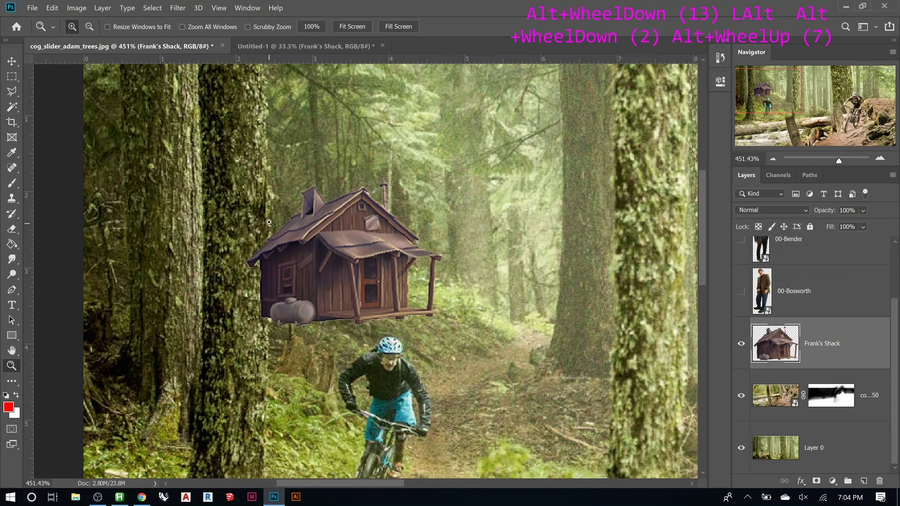
# Try outlining the tree trunk overlapping the shack's side with the Polygonal Lasso, and clear the selection
pyautogui.press('l')
pyautogui.click(314, 94)
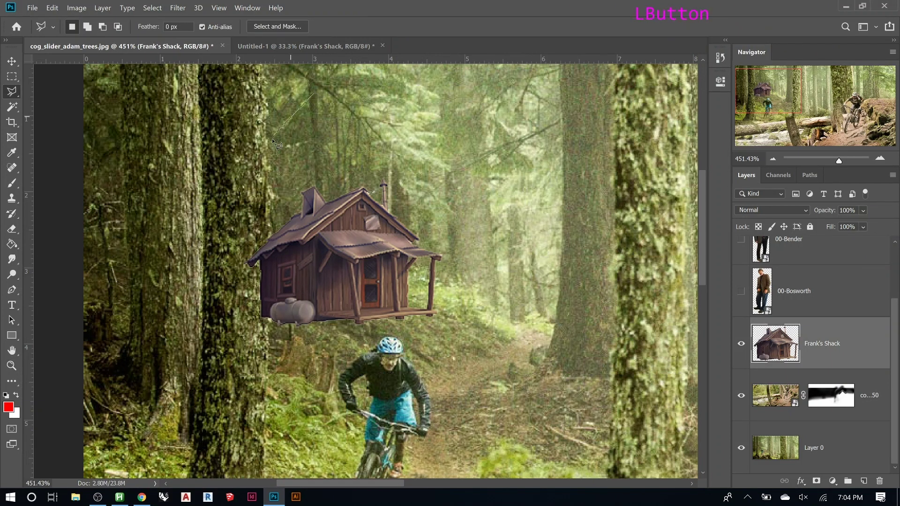
pyautogui.click(268, 152)
pyautogui.click(254, 370)
pyautogui.click(239, 362)
pyautogui.click(232, 344)
pyautogui.click(230, 318)
pyautogui.doubleClick(227, 243)
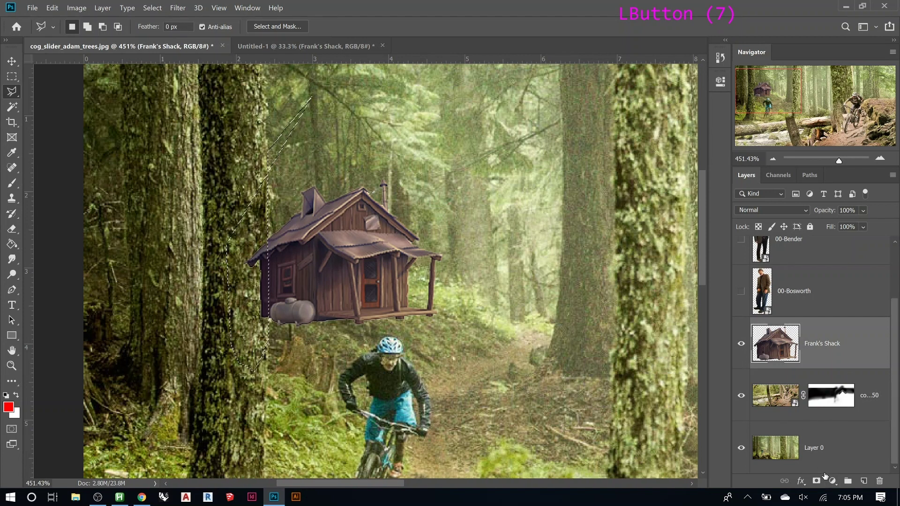
pyautogui.hotkey('ctrl', 'd')
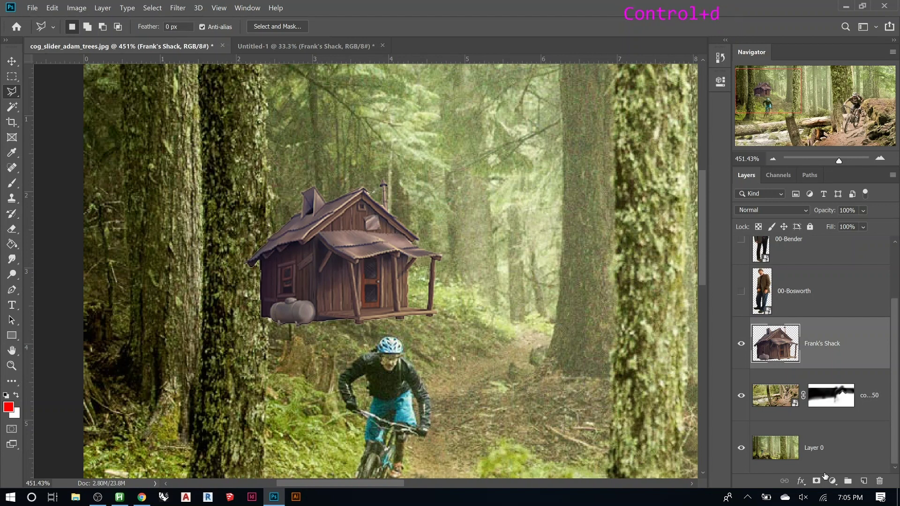
# Add a white reveal-all layer mask to the Frank's Shack layer, view the mask alone, and undo adding it
pyautogui.click(782, 351)
pyautogui.click(816, 480)
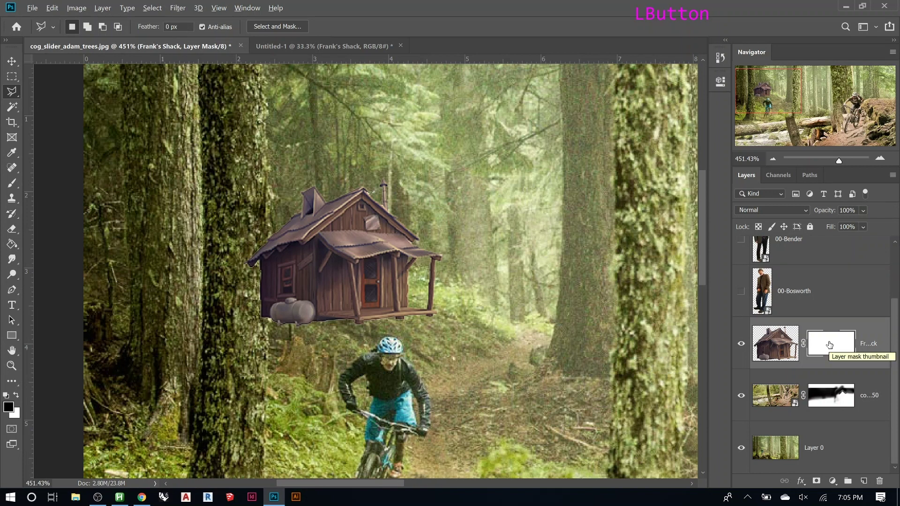
pyautogui.keyDown('alt'); pyautogui.click(829, 345); pyautogui.keyUp('alt')
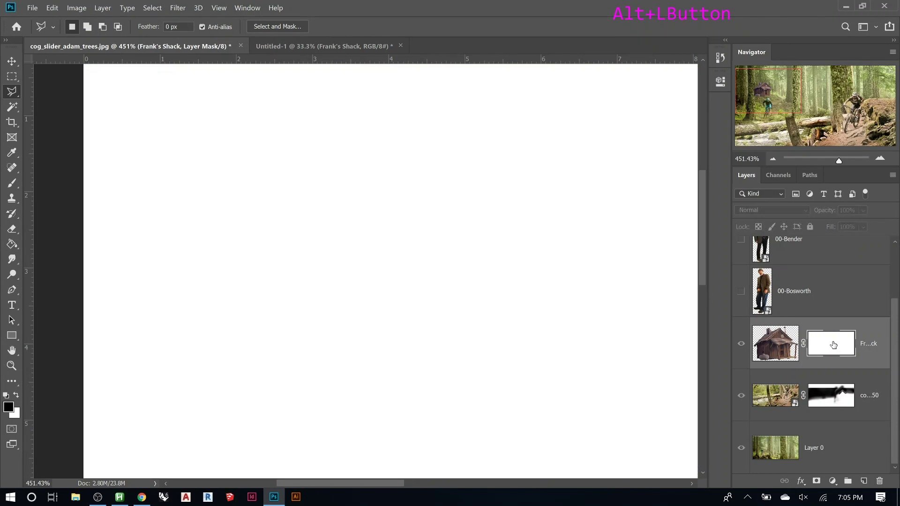
pyautogui.press('Escape')
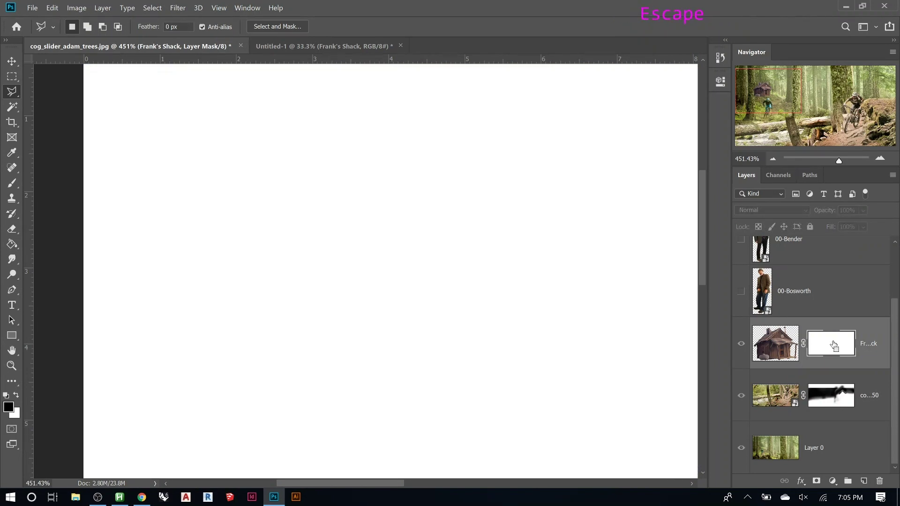
pyautogui.hotkey('ctrl', 'z')
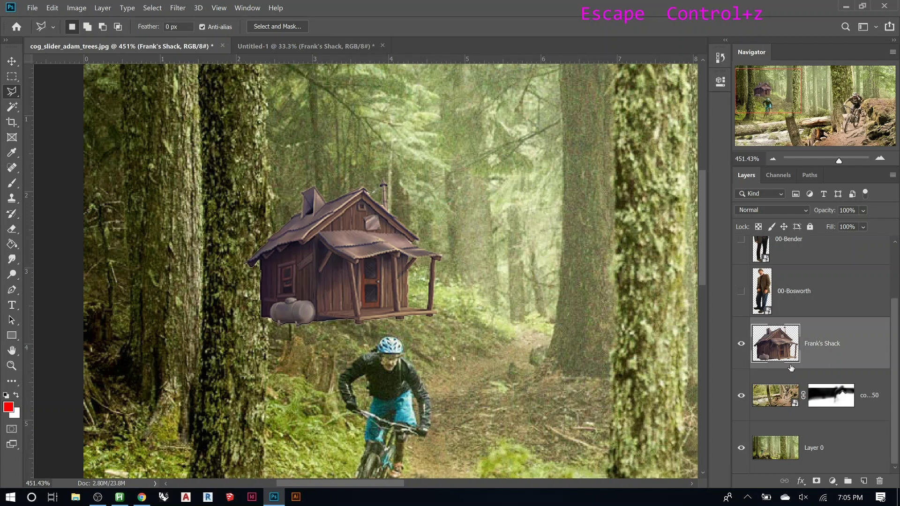
# Add a black hide-all layer mask to the Frank's Shack layer, toggle its isolated view, and delete the mask
pyautogui.keyDown('alt'); pyautogui.click(816, 482); pyautogui.keyUp('alt')
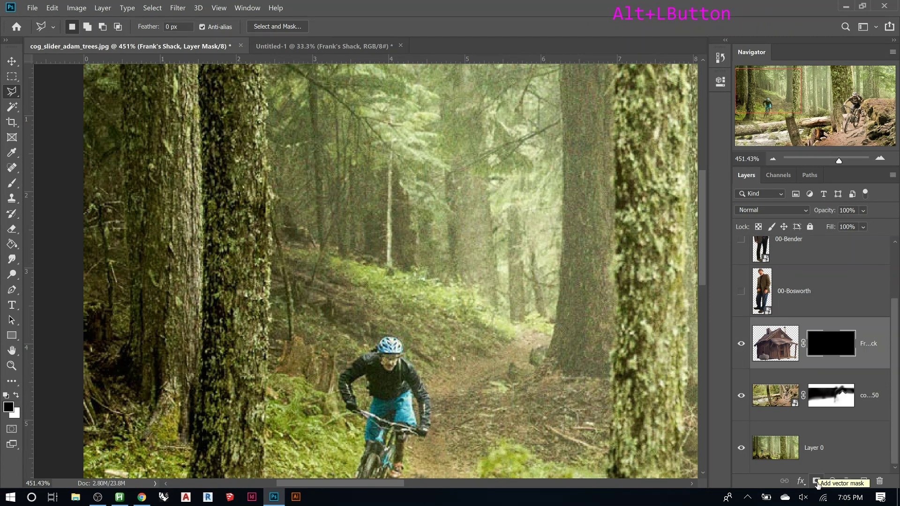
pyautogui.keyDown('alt'); pyautogui.click(828, 346); pyautogui.keyUp('alt')
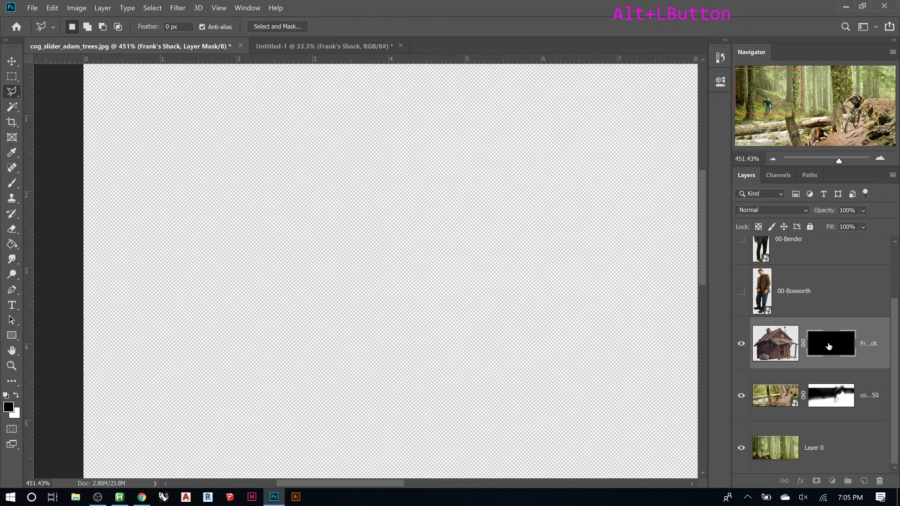
pyautogui.keyDown('alt'); pyautogui.click(829, 346); pyautogui.keyUp('alt')
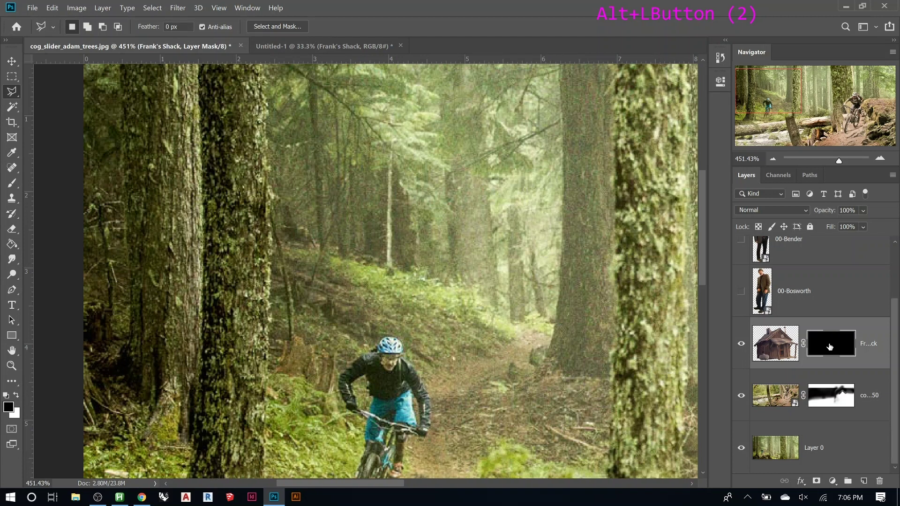
pyautogui.rightClick(830, 347)
pyautogui.click(814, 365)
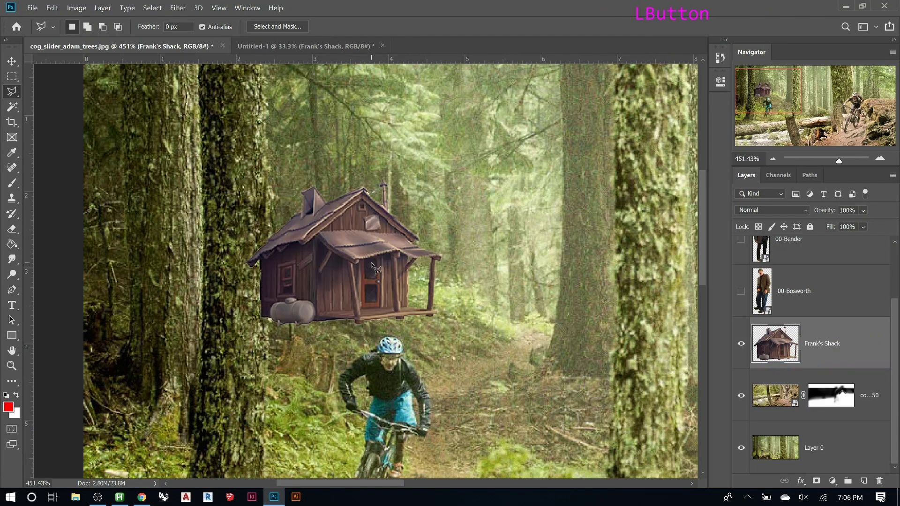
# Outline the tree trunk overlapping the shack's side with the Polygonal Lasso, add a mask revealing only that selection, and undo the mask
pyautogui.click(170, 146)
pyautogui.click(266, 196)
pyautogui.doubleClick(212, 333)
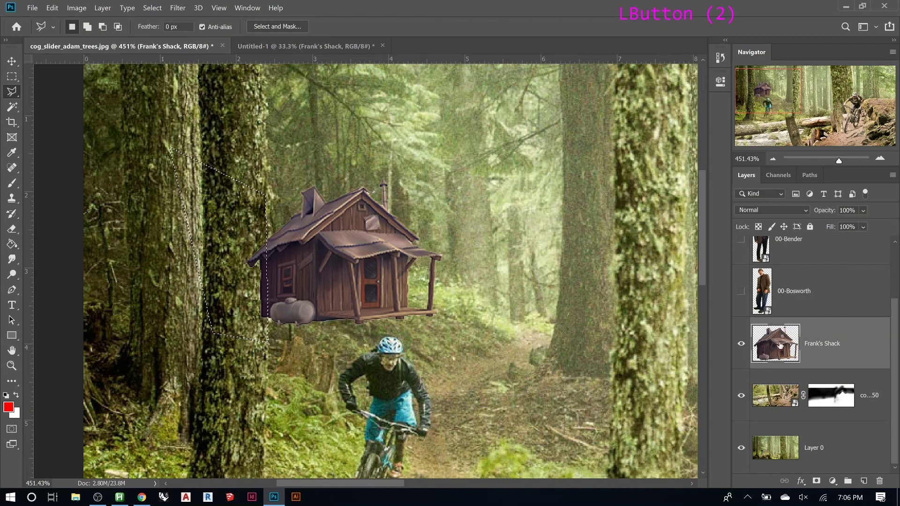
pyautogui.click(816, 482)
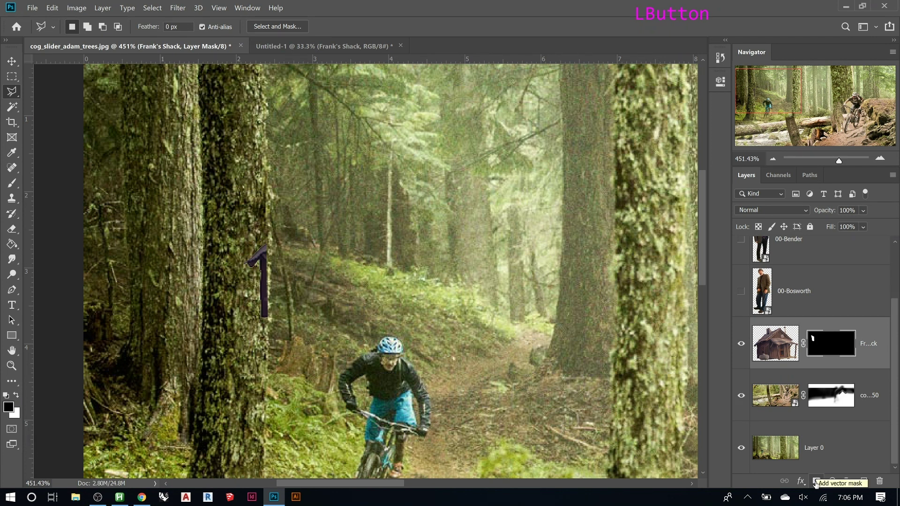
pyautogui.hotkey('ctrl', 'z')
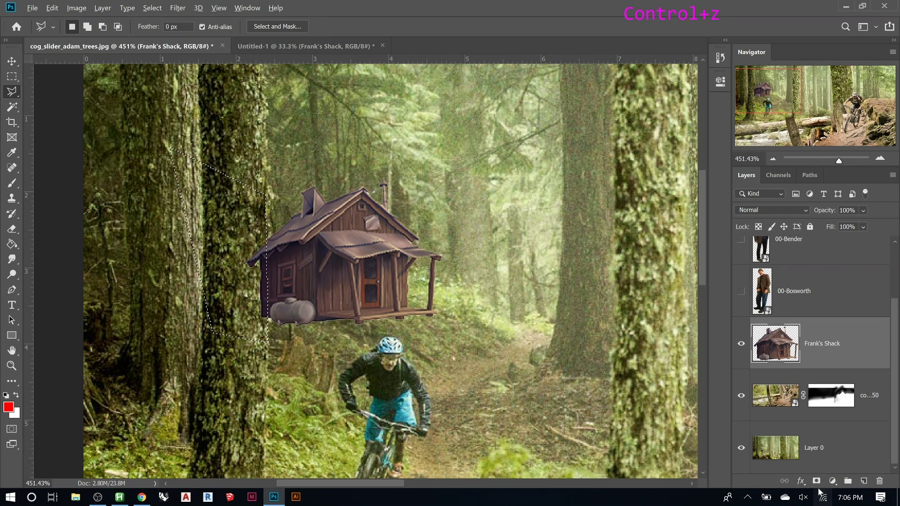
# Add a layer mask to Frank's Shack that hides the selected trunk area, and view the mask alone before returning to the image
pyautogui.keyDown('alt'); pyautogui.click(816, 482); pyautogui.keyUp('alt')
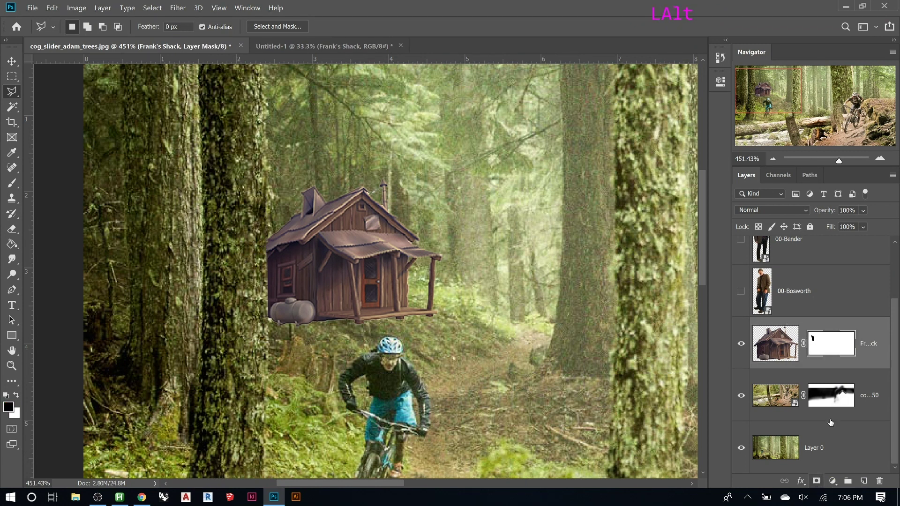
pyautogui.keyDown('alt'); pyautogui.click(826, 347); pyautogui.keyUp('alt')
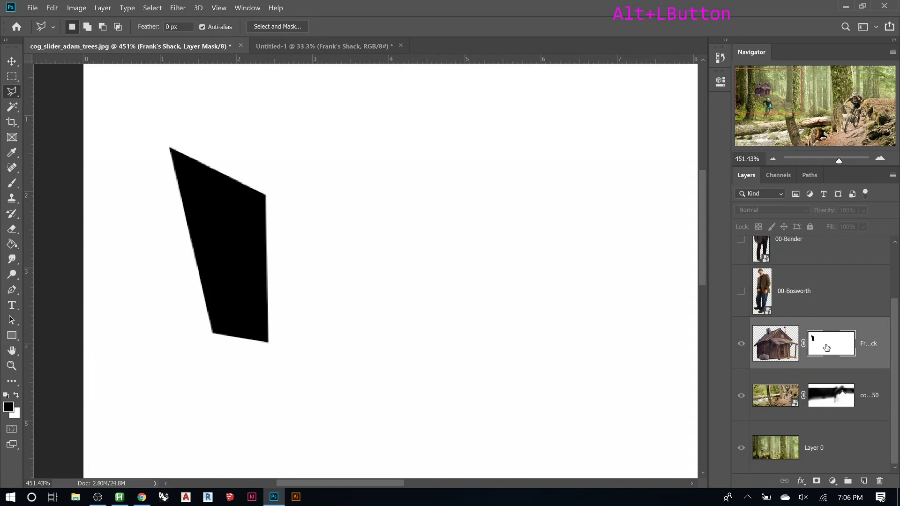
pyautogui.keyDown('alt'); pyautogui.click(826, 348); pyautogui.keyUp('alt')
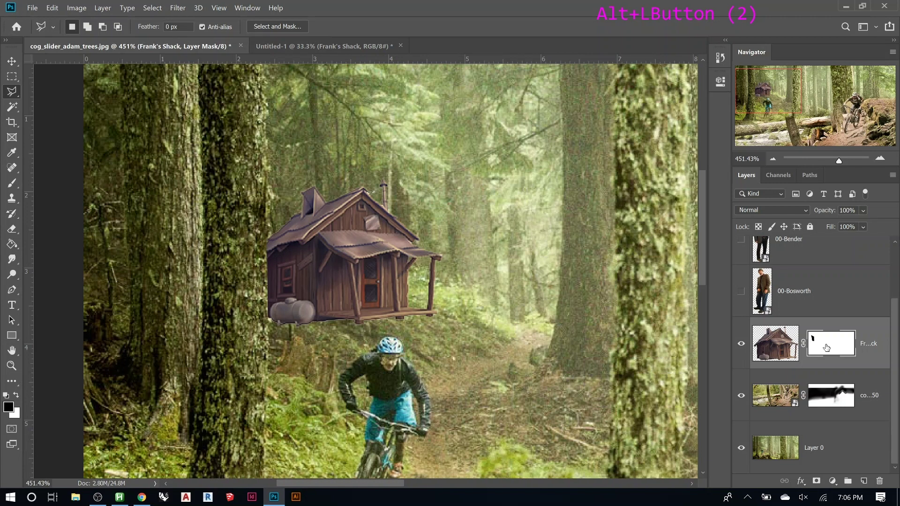
pyautogui.press('m')
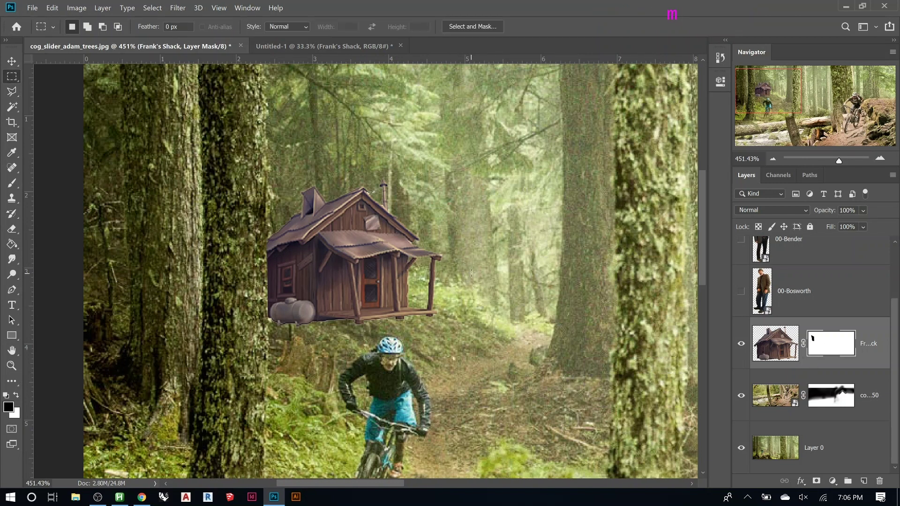
# Switch between the Frank's Shack image and its mask, and swap the foreground and background colors repeatedly
pyautogui.click(775, 350)
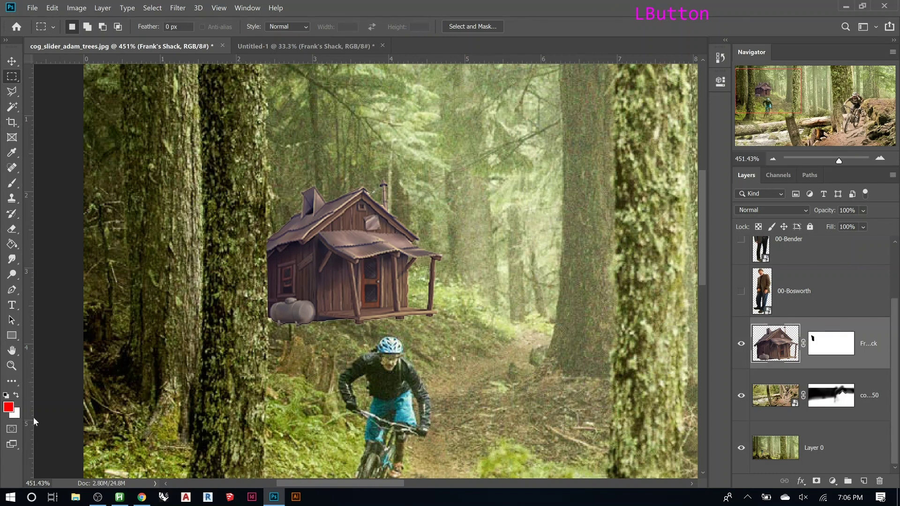
pyautogui.click(827, 348)
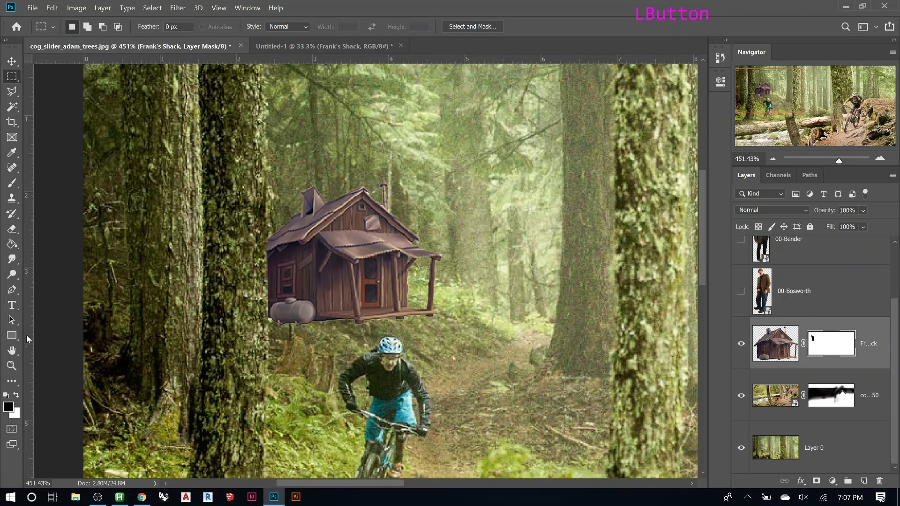
pyautogui.press('x')
pyautogui.press('x')
pyautogui.press('x')
pyautogui.press('x')
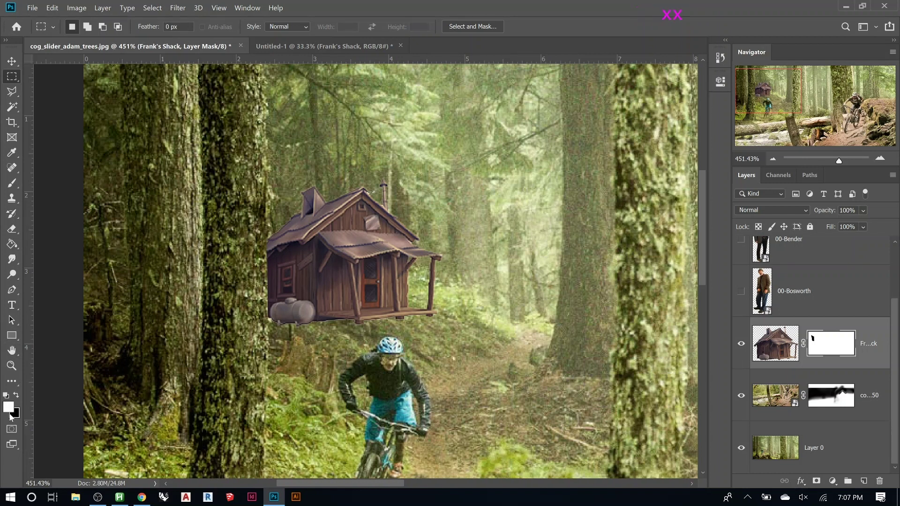
pyautogui.press('x')
pyautogui.press('x')
pyautogui.press('x')
pyautogui.press('x')
pyautogui.press('x')
pyautogui.press('x')
pyautogui.press('x')
pyautogui.press('x')
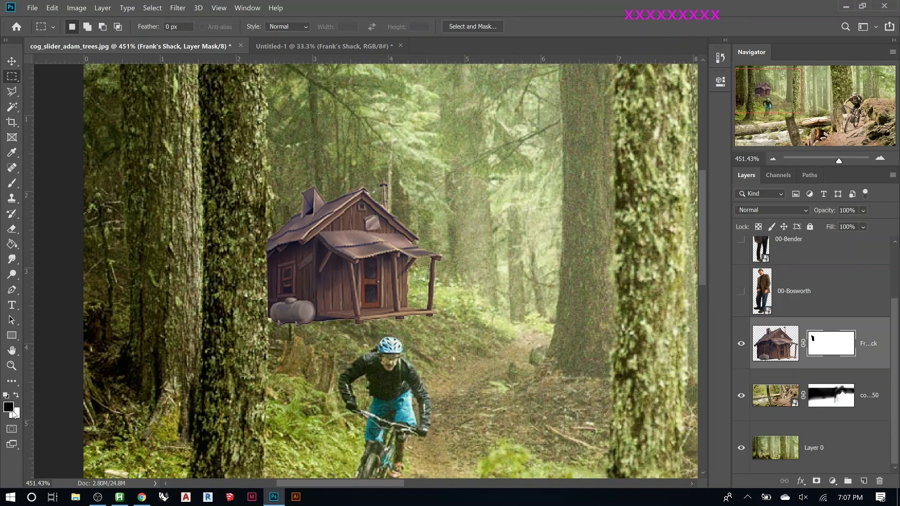
pyautogui.press('x')
pyautogui.press('x')
pyautogui.press('x')
pyautogui.press('x')
pyautogui.press('x')
pyautogui.press('x')
# Set the foreground color to grey 828282 with the shack mask active, restore the default colors, and swap them repeatedly
pyautogui.click(9, 406)
pyautogui.click(360, 267)
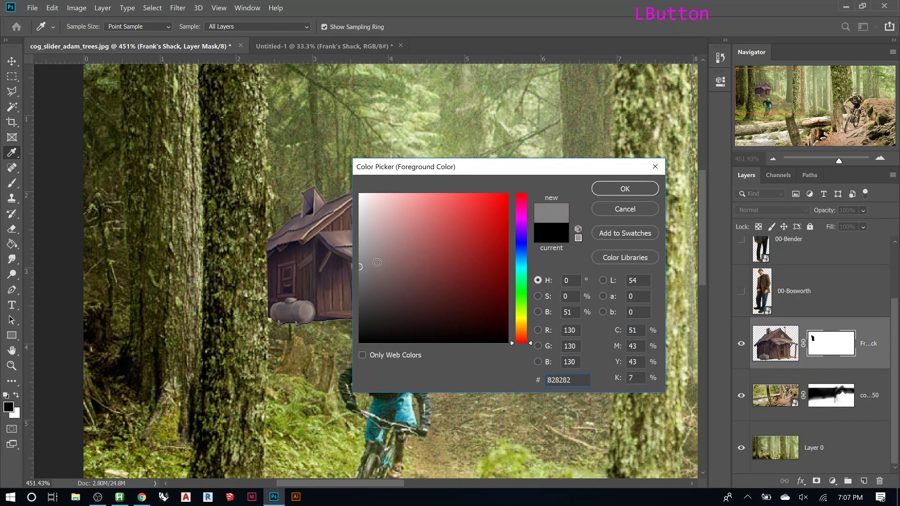
pyautogui.click(626, 189)
pyautogui.press('m')
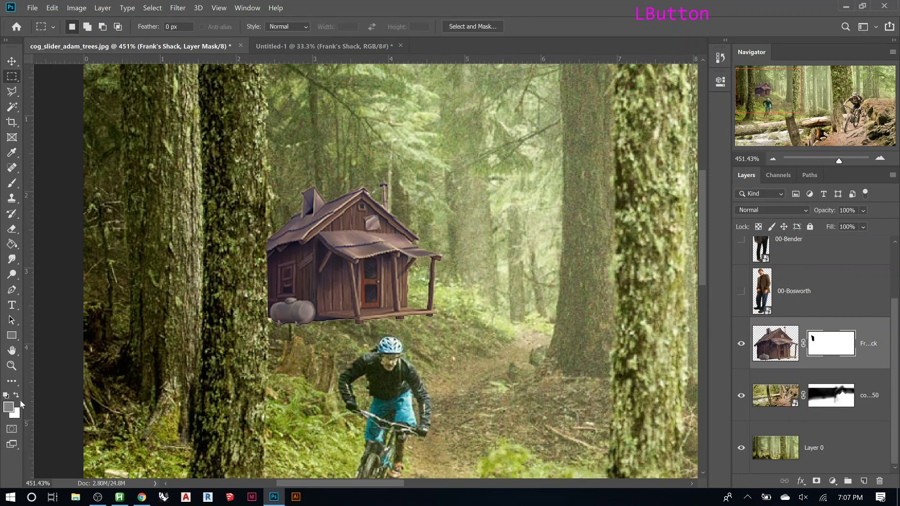
pyautogui.press('d')
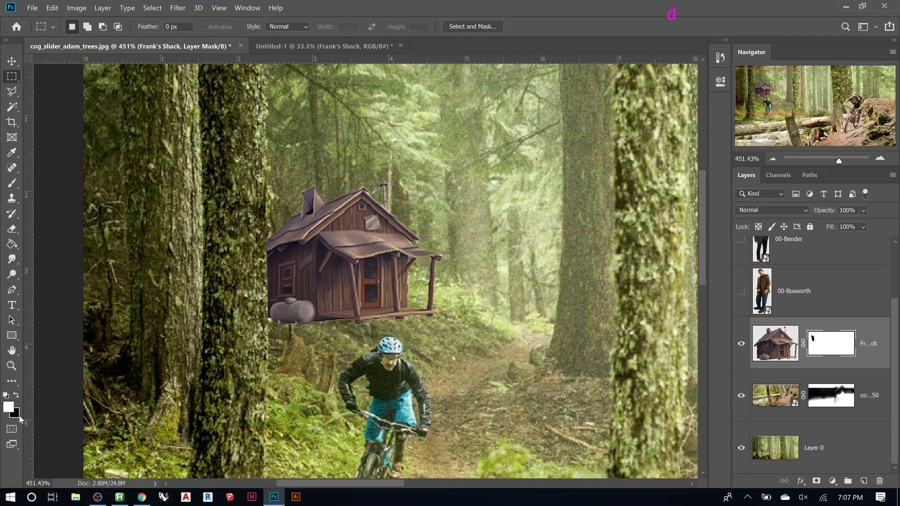
pyautogui.press('x')
pyautogui.press('x')
pyautogui.press('x')
pyautogui.press('x')
pyautogui.click(826, 348)
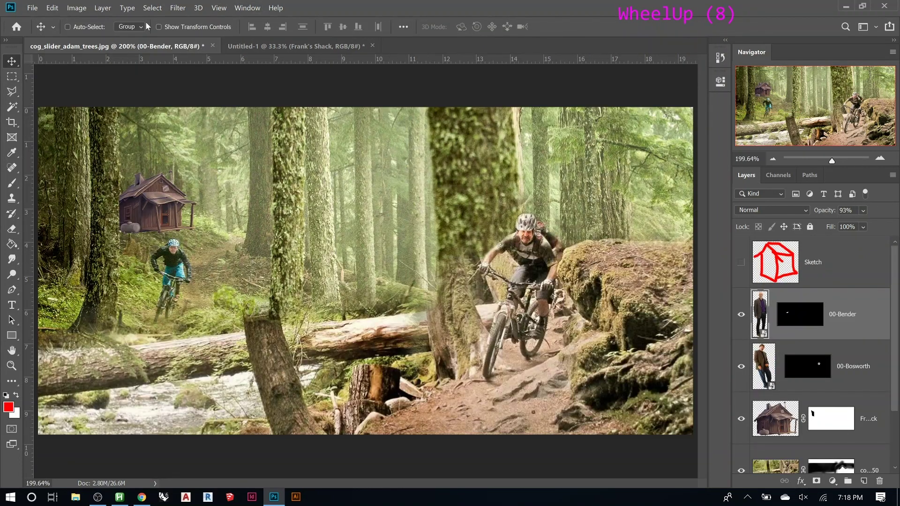
pyautogui.click(75, 9)
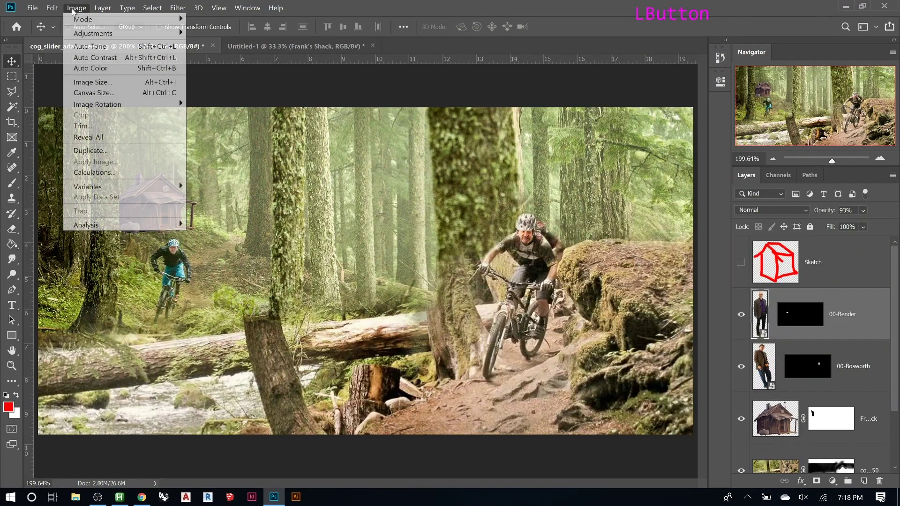
pyautogui.moveTo(114, 34)
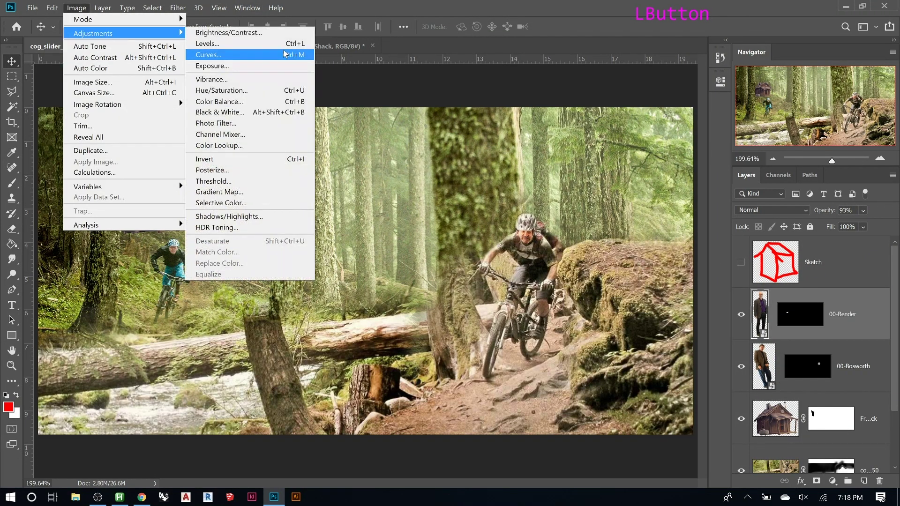
pyautogui.click(285, 43)
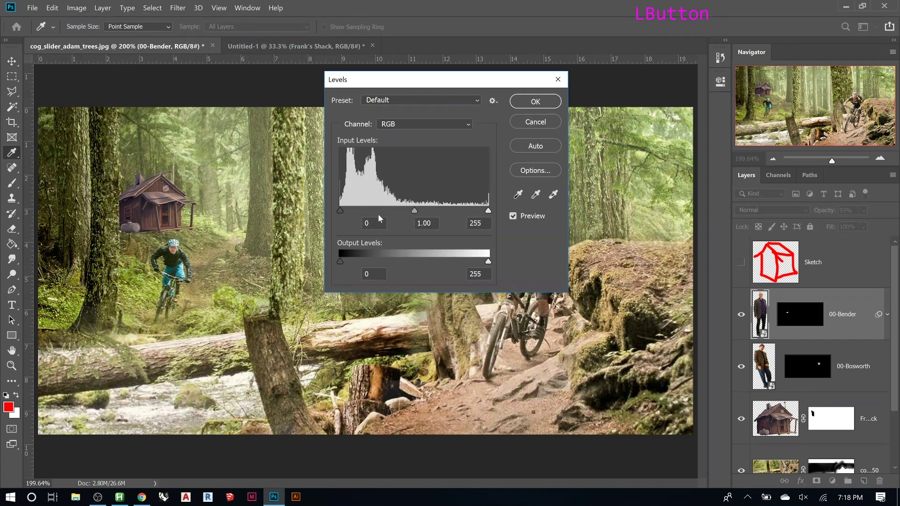
pyautogui.press('Escape')
pyautogui.click(535, 126)
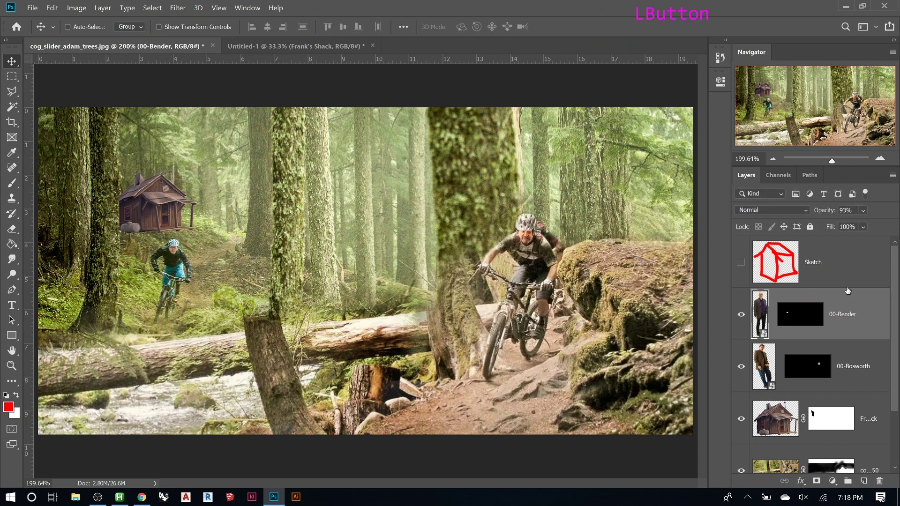
# Add a Levels adjustment layer above the Sketch layer
pyautogui.click(887, 275)
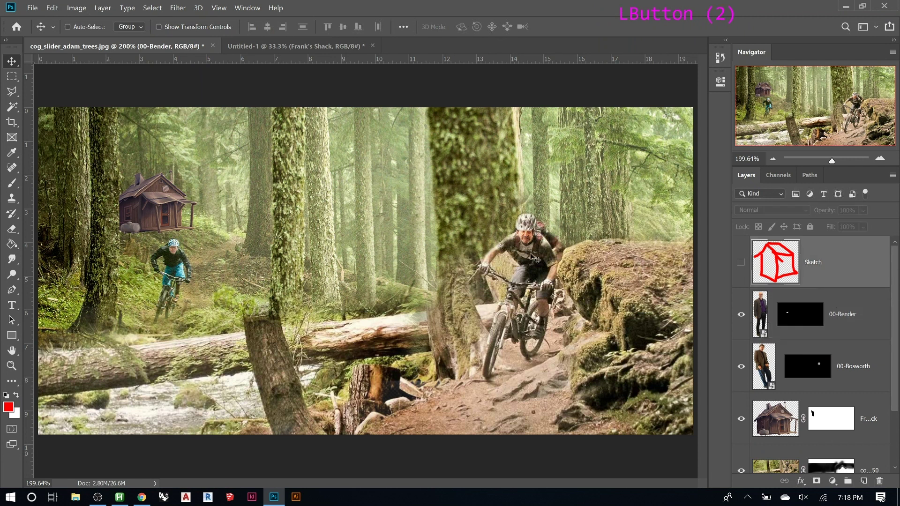
pyautogui.click(101, 8)
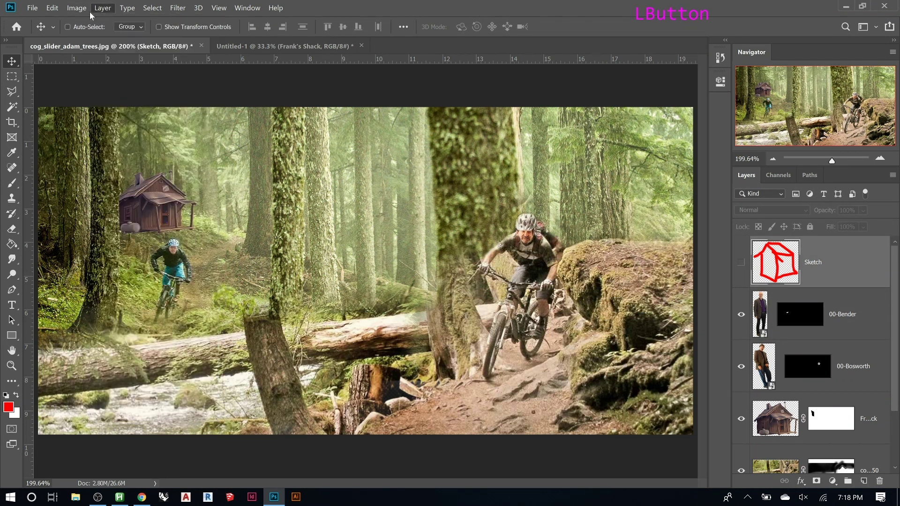
pyautogui.press('Escape')
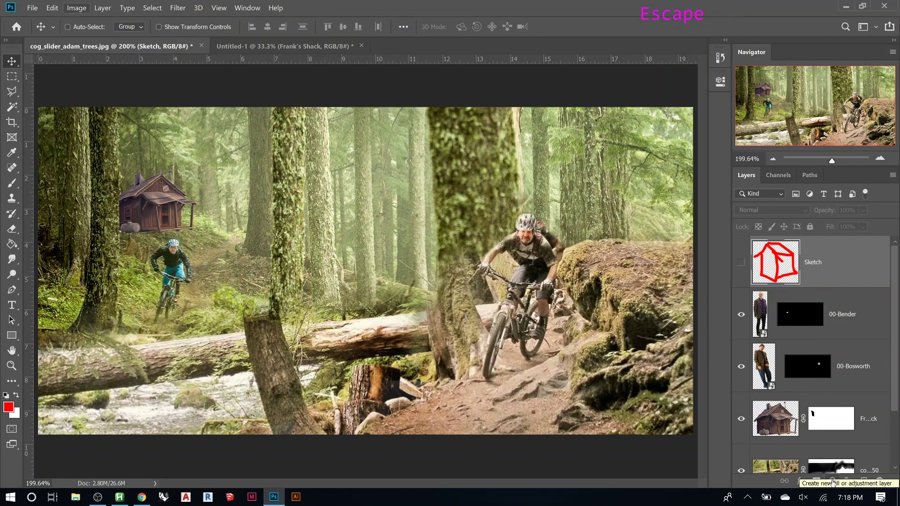
pyautogui.click(833, 482)
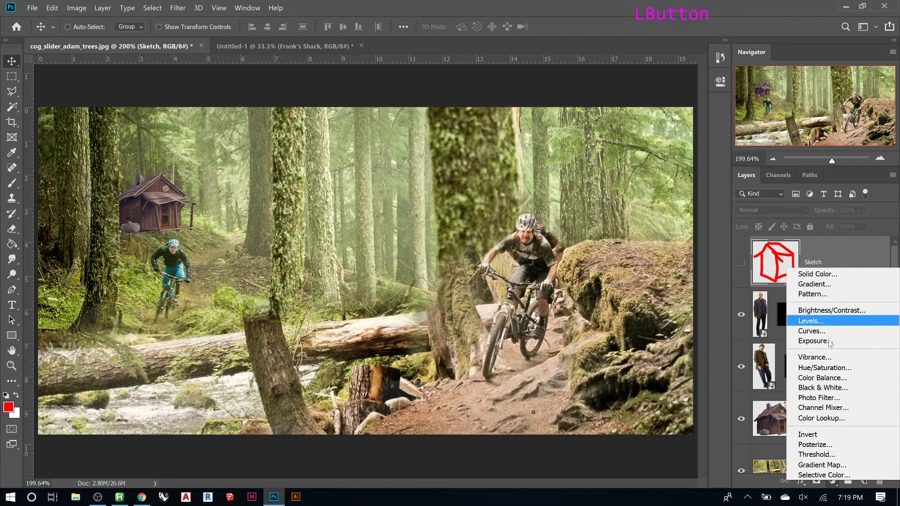
pyautogui.click(740, 483)
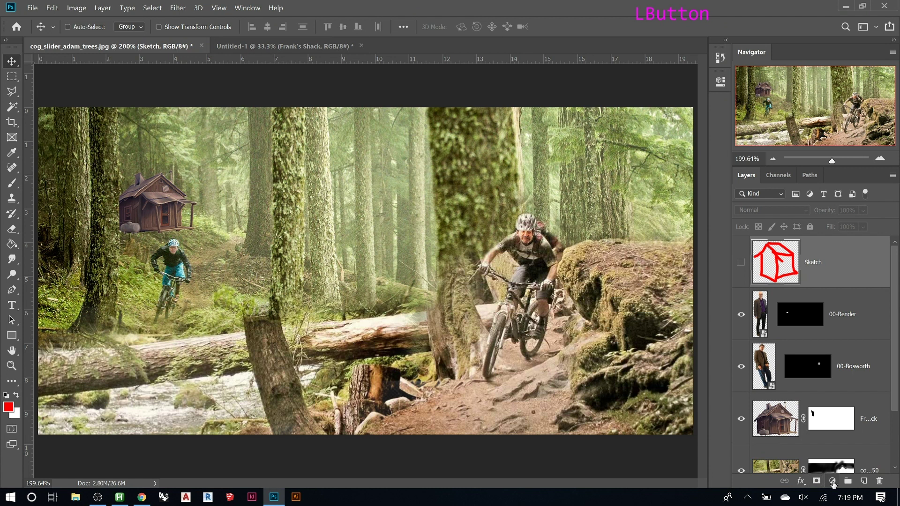
pyautogui.click(832, 484)
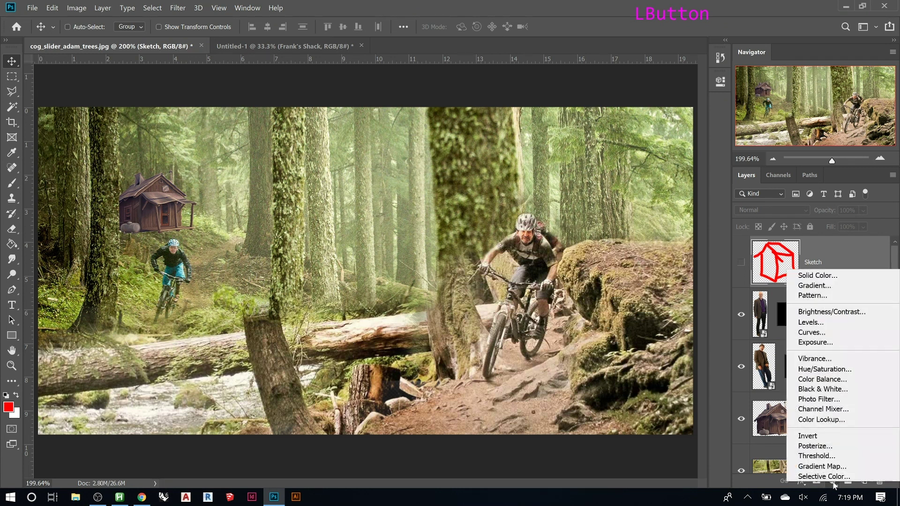
pyautogui.click(825, 322)
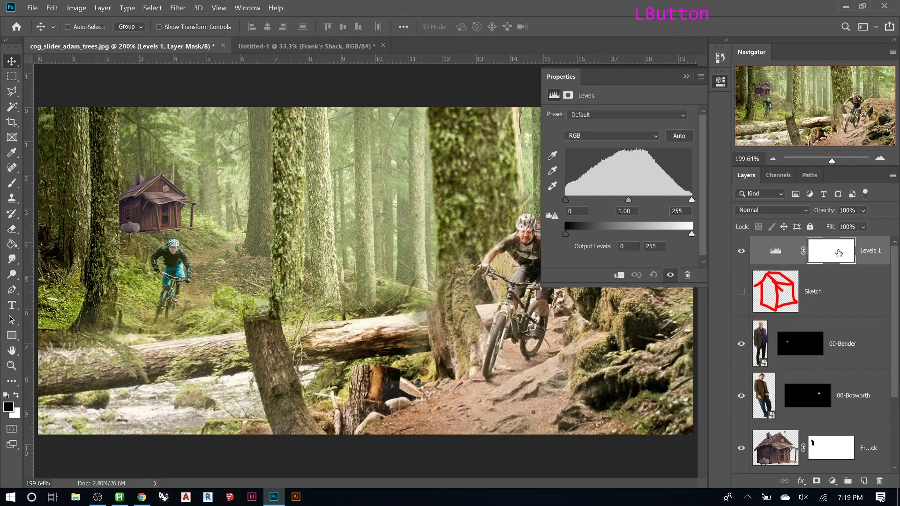
# Set the Levels adjustment's black input to 30 and white input to 243, and put its settings away
pyautogui.click(775, 253)
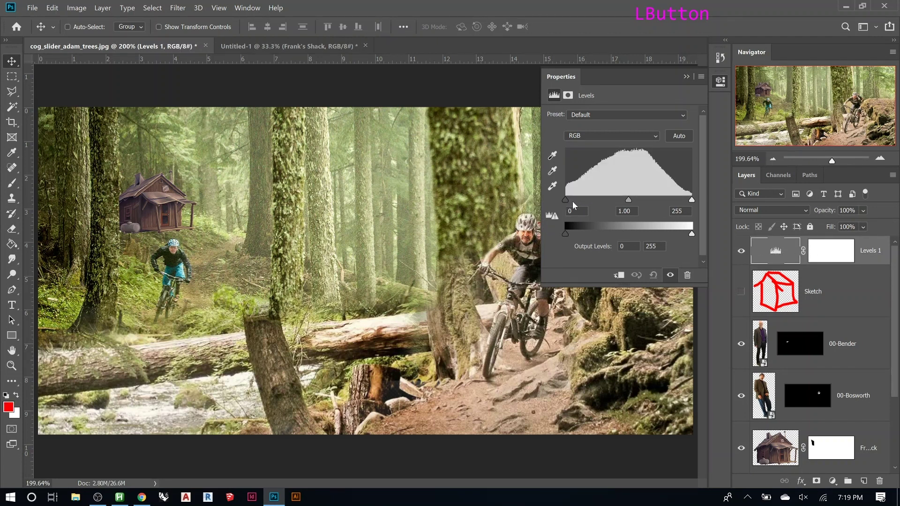
pyautogui.moveTo(567, 199); pyautogui.dragTo(580, 200)
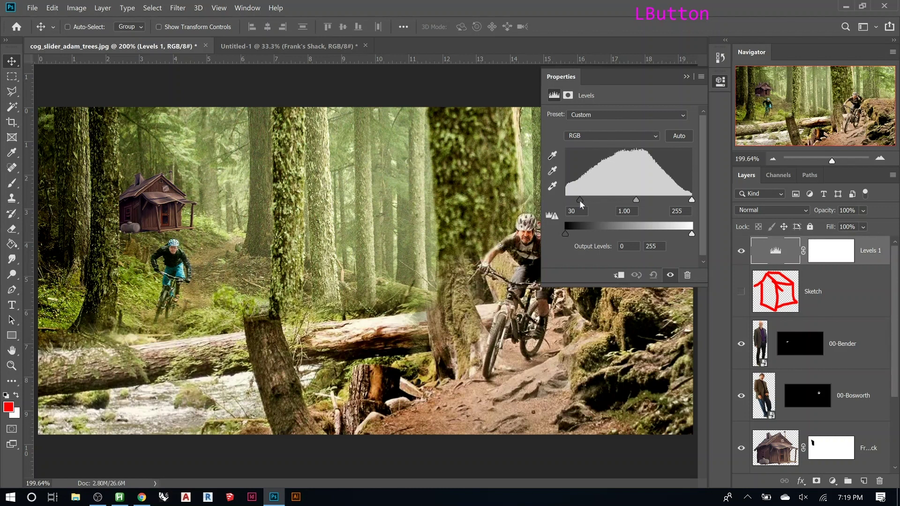
pyautogui.moveTo(691, 201); pyautogui.dragTo(686, 201)
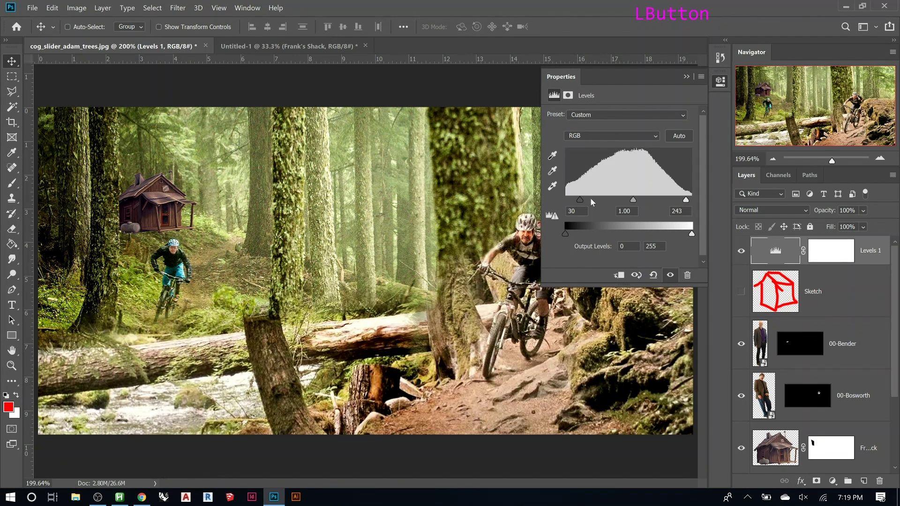
pyautogui.click(686, 77)
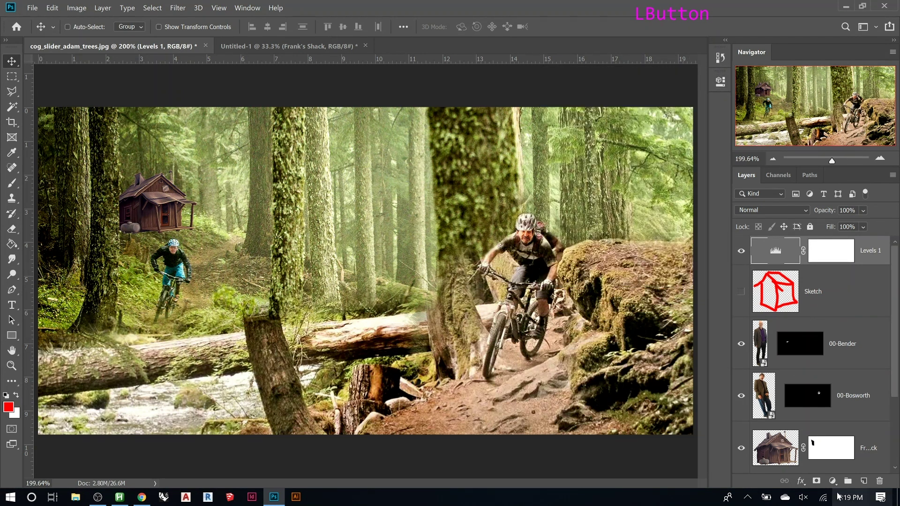
# Move the Levels adjustment layer directly beneath the Frank's Shack layer and show its settings
pyautogui.moveTo(865, 253); pyautogui.dragTo(776, 360)
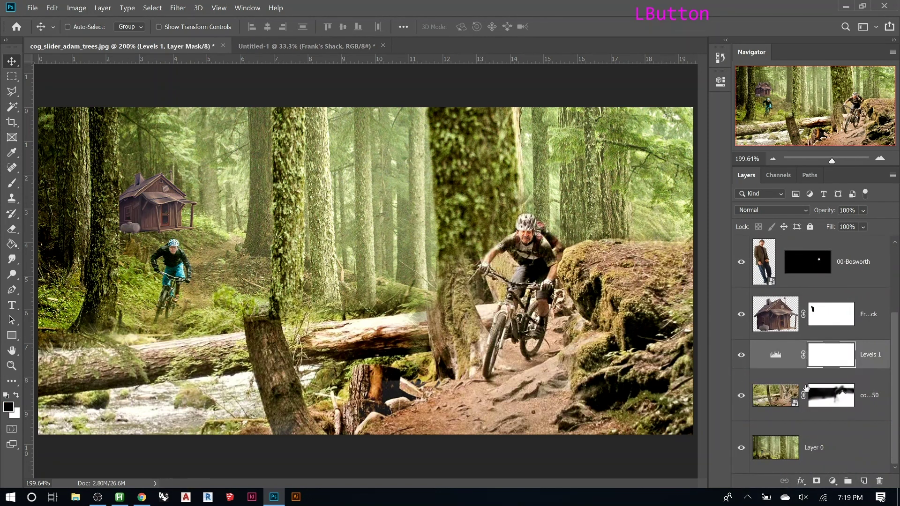
pyautogui.click(776, 360)
pyautogui.doubleClick(778, 359)
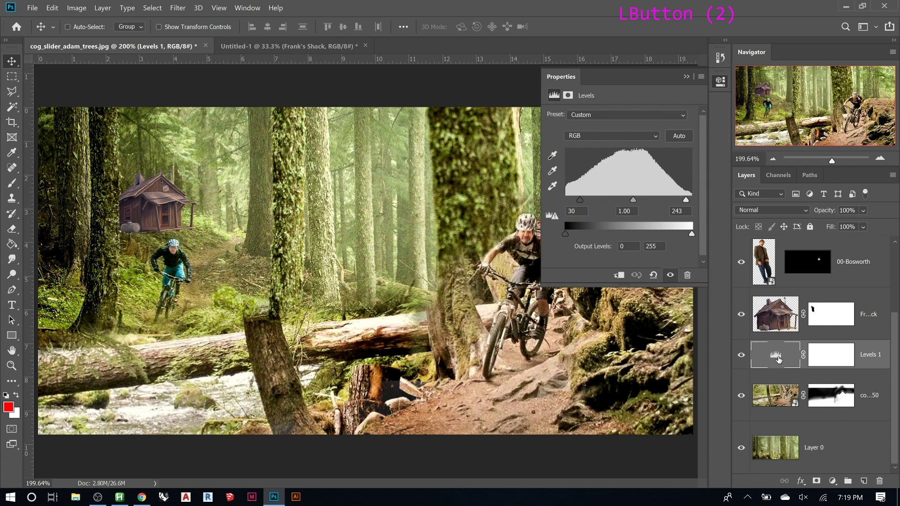
# Clip the Levels adjustment layer to the cog_mk_1-1400x650 background layer beneath it
pyautogui.click(779, 396)
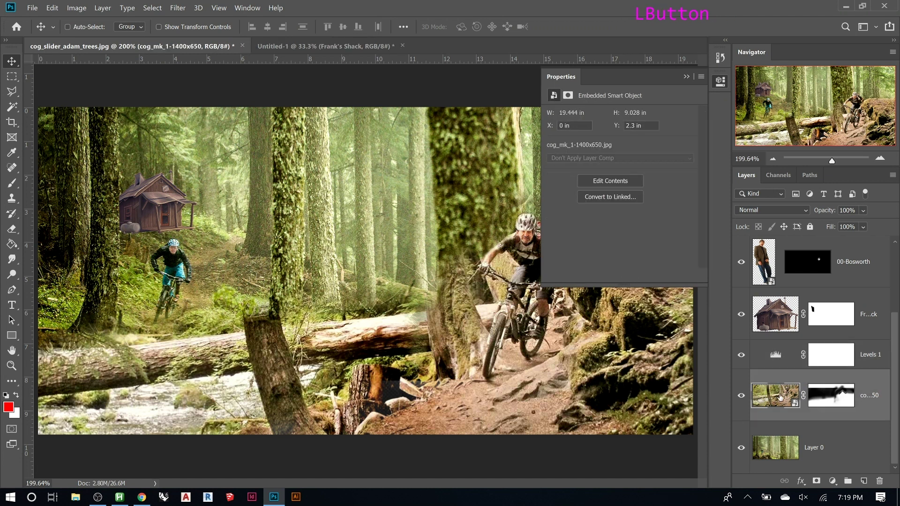
pyautogui.press('Escape')
pyautogui.click(686, 76)
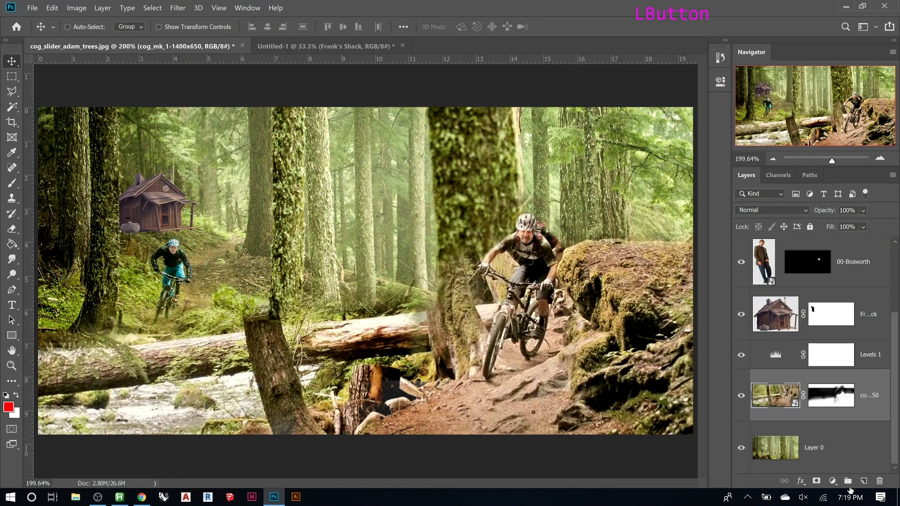
pyautogui.keyDown('alt'); pyautogui.click(788, 367); pyautogui.keyUp('alt')
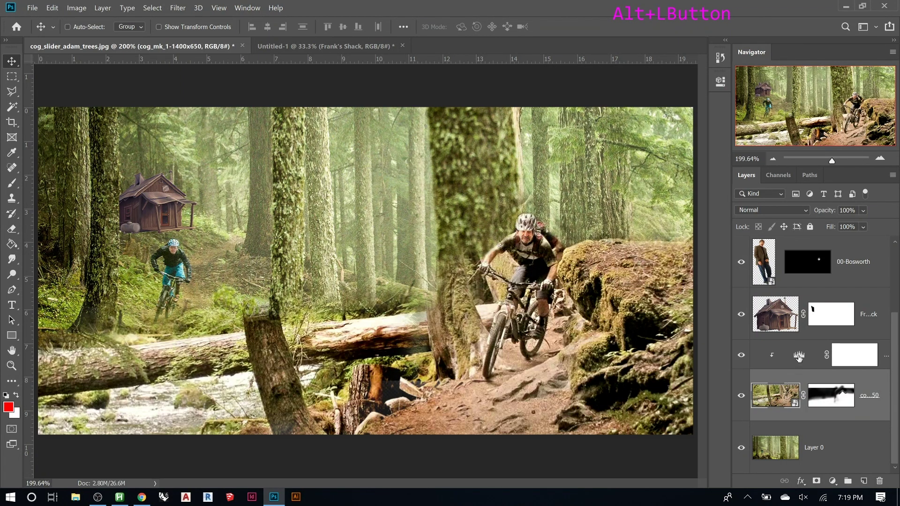
# Set the clipped Levels adjustment's white input to 237, raise its black input slightly, and put its settings away
pyautogui.click(800, 356)
pyautogui.doubleClick(799, 356)
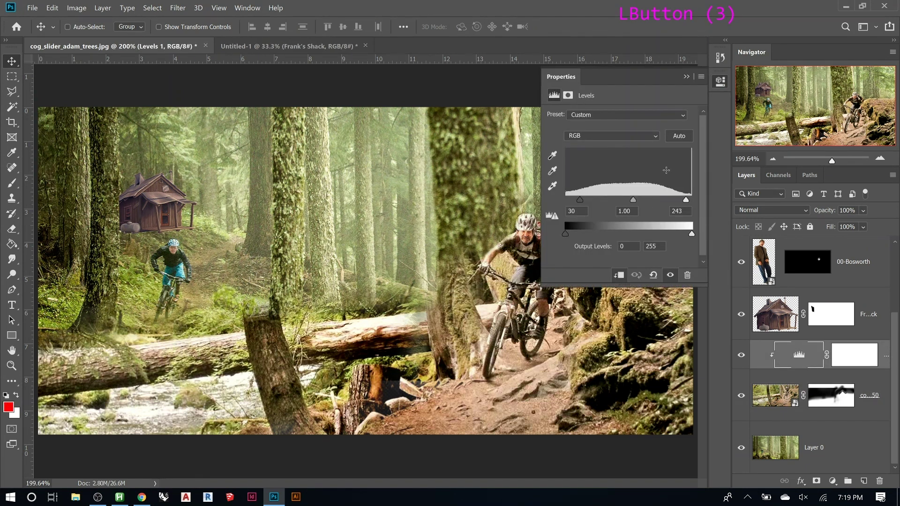
pyautogui.moveTo(685, 201)
pyautogui.mouseDown()
pyautogui.moveTo(661, 201)
pyautogui.moveTo(691, 200)
pyautogui.moveTo(680, 203)
pyautogui.mouseUp()
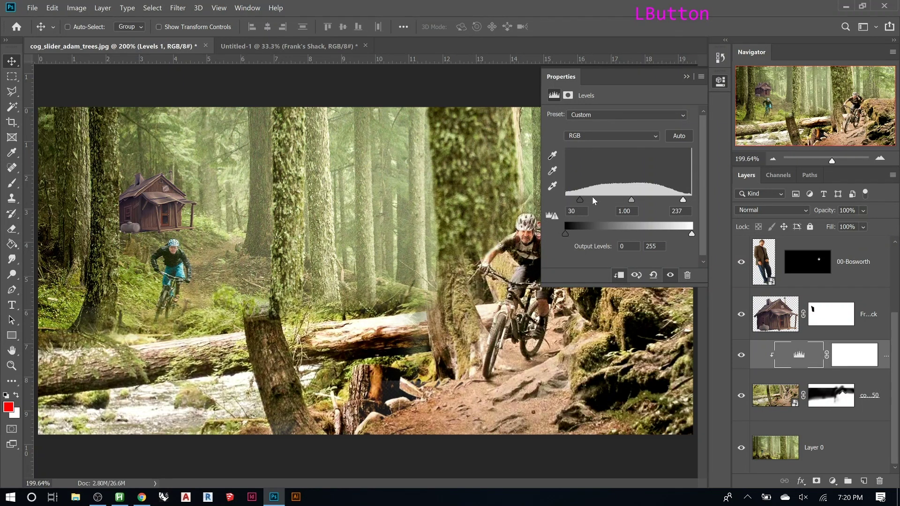
pyautogui.moveTo(579, 201)
pyautogui.mouseDown()
pyautogui.moveTo(568, 201)
pyautogui.moveTo(581, 200)
pyautogui.mouseUp()
pyautogui.click(686, 76)
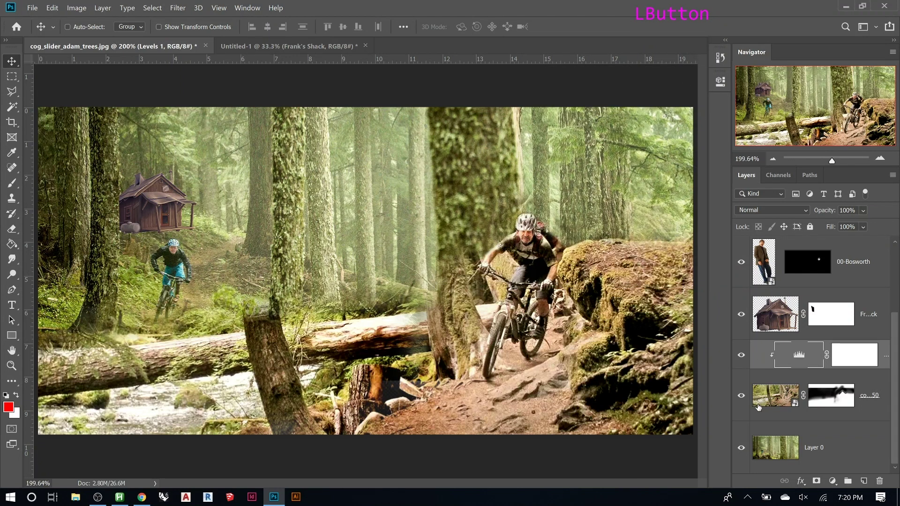
# Toggle the clipped Levels adjustment's visibility to compare the collage with and without the tonal change
pyautogui.click(741, 358)
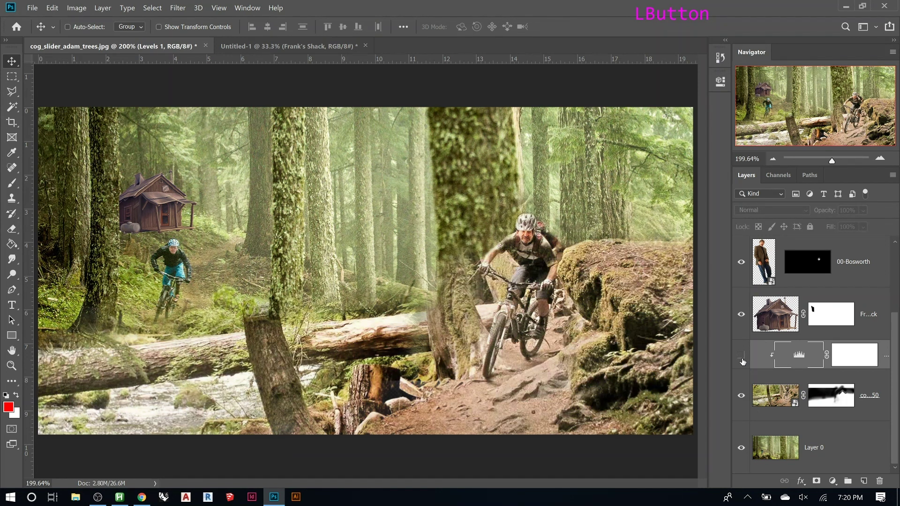
pyautogui.click(741, 358)
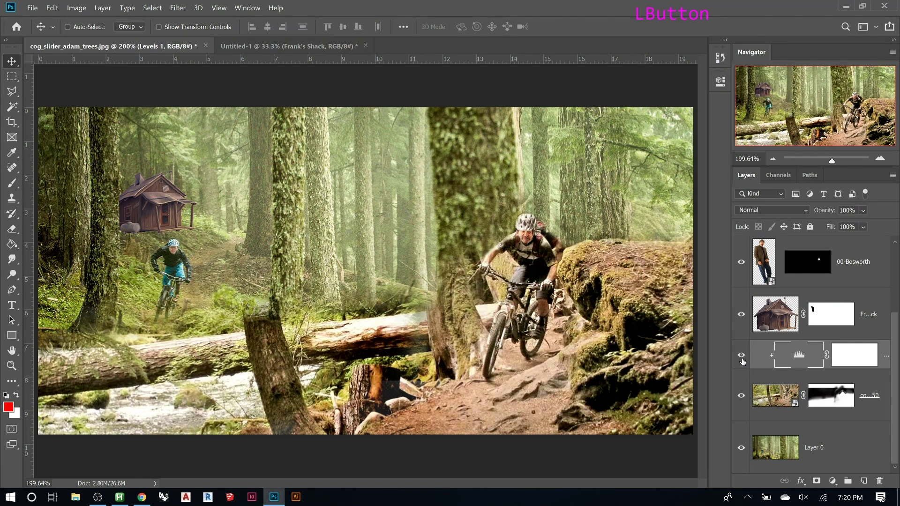
pyautogui.click(741, 358)
pyautogui.click(742, 358)
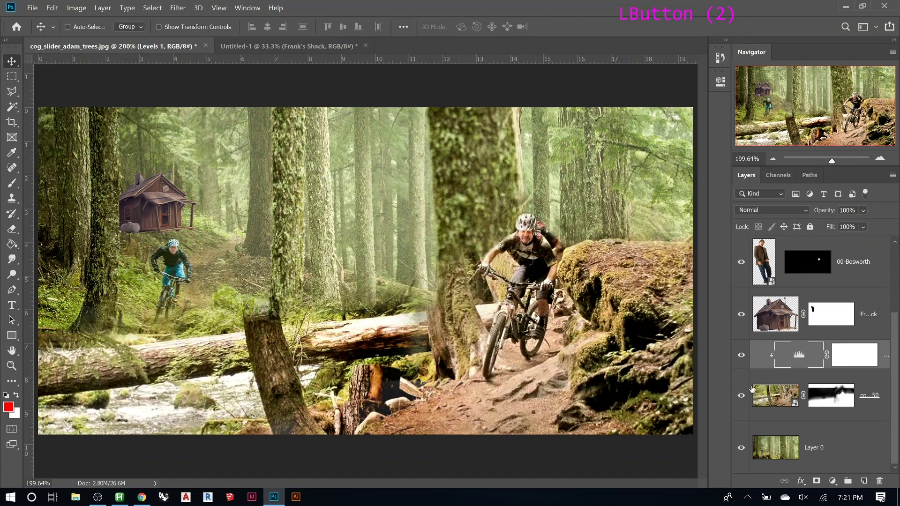
# Delete the Levels adjustment layer clipped to the cog_mk_1-1400x650 background layer
pyautogui.rightClick(803, 360)
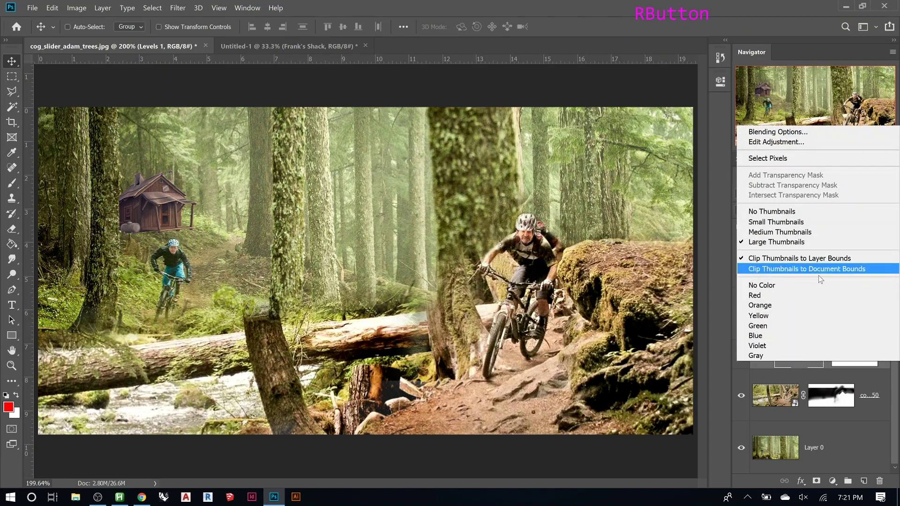
pyautogui.press('Escape')
pyautogui.click(804, 359)
pyautogui.rightClick(805, 359)
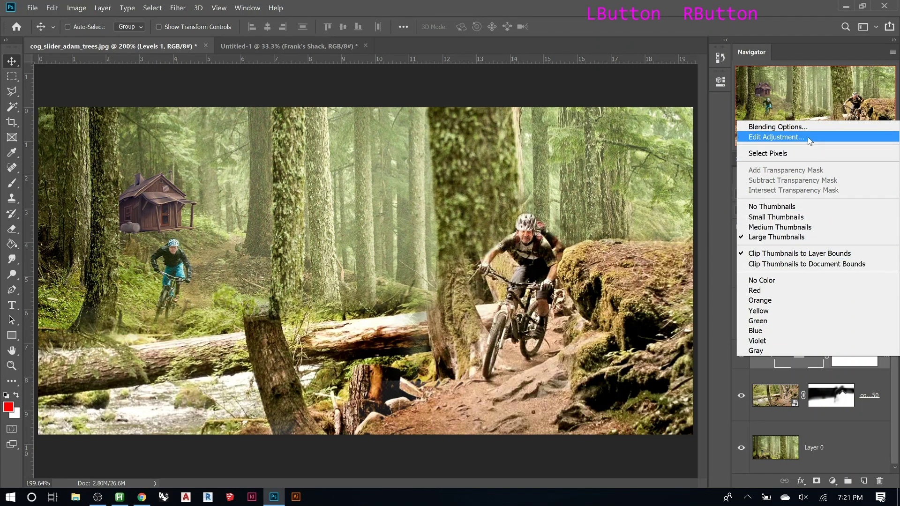
pyautogui.press('Escape')
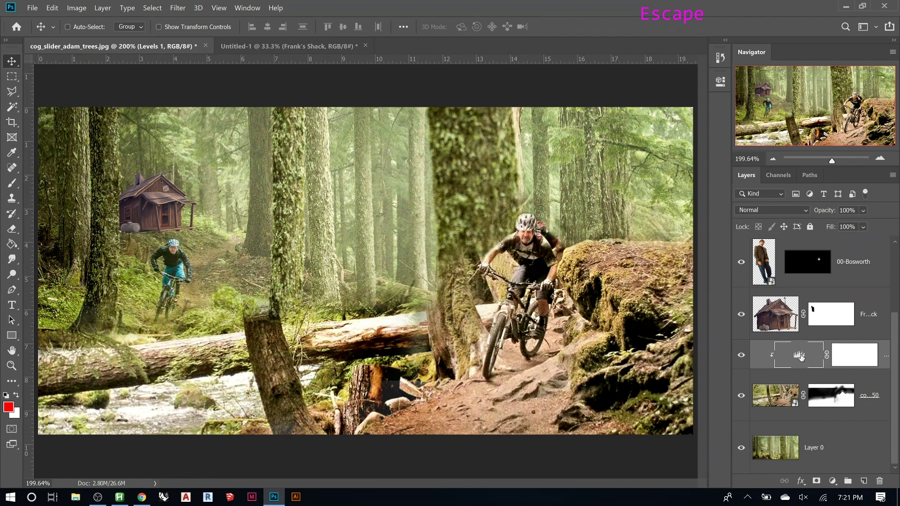
pyautogui.press('Delete')
# Start a Levels adjustment directly on the cog_mk_1-1400x650 layer, with black input 13 and white input 224
pyautogui.click(781, 399)
pyautogui.click(776, 437)
pyautogui.click(752, 393)
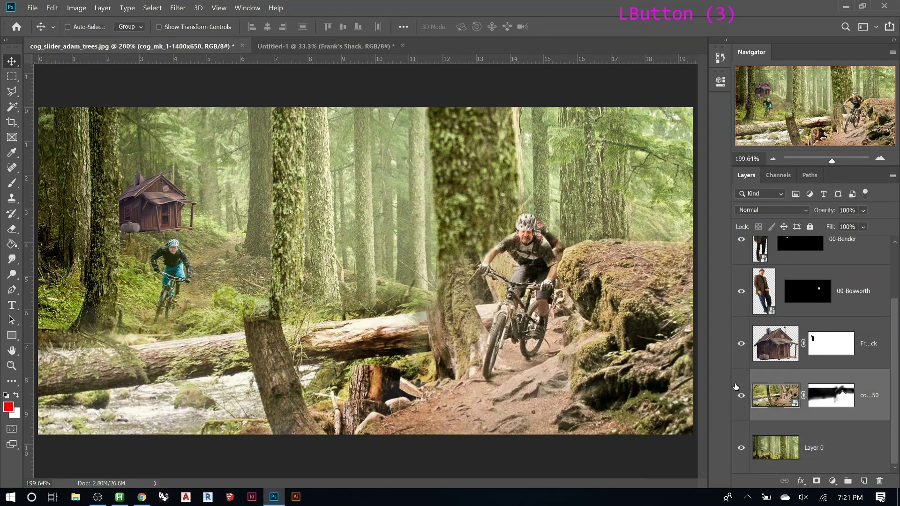
pyautogui.click(73, 10)
pyautogui.moveTo(94, 33)
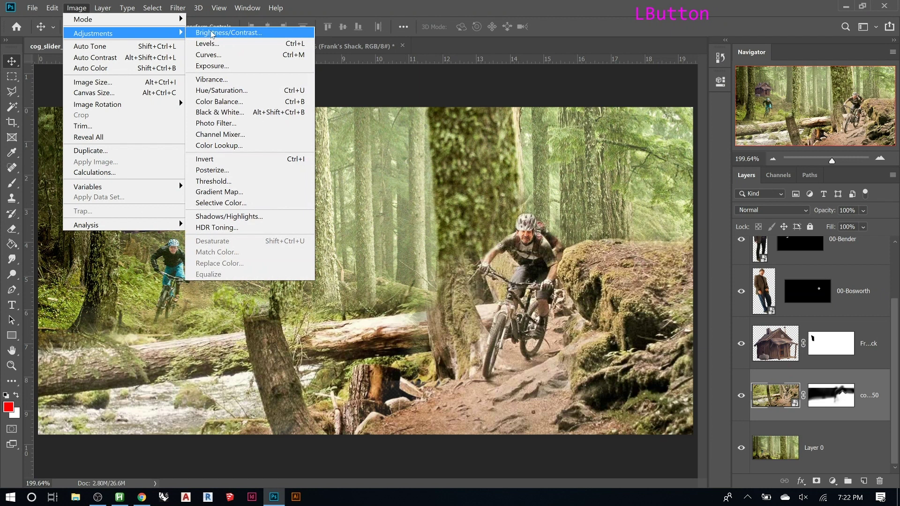
pyautogui.click(210, 44)
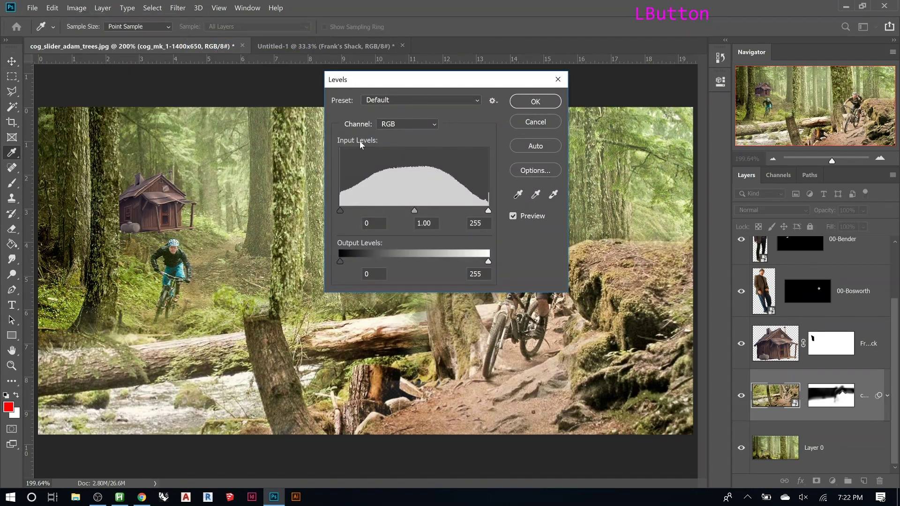
pyautogui.moveTo(393, 85); pyautogui.dragTo(161, 55)
pyautogui.moveTo(111, 182); pyautogui.dragTo(118, 183)
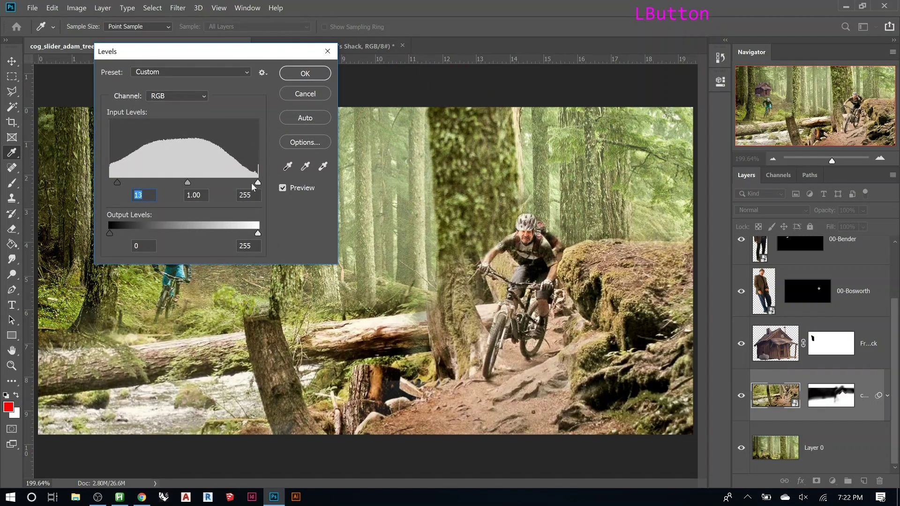
pyautogui.moveTo(256, 183)
pyautogui.mouseDown()
pyautogui.moveTo(231, 183)
pyautogui.moveTo(249, 183)
pyautogui.moveTo(239, 185)
pyautogui.mouseUp()
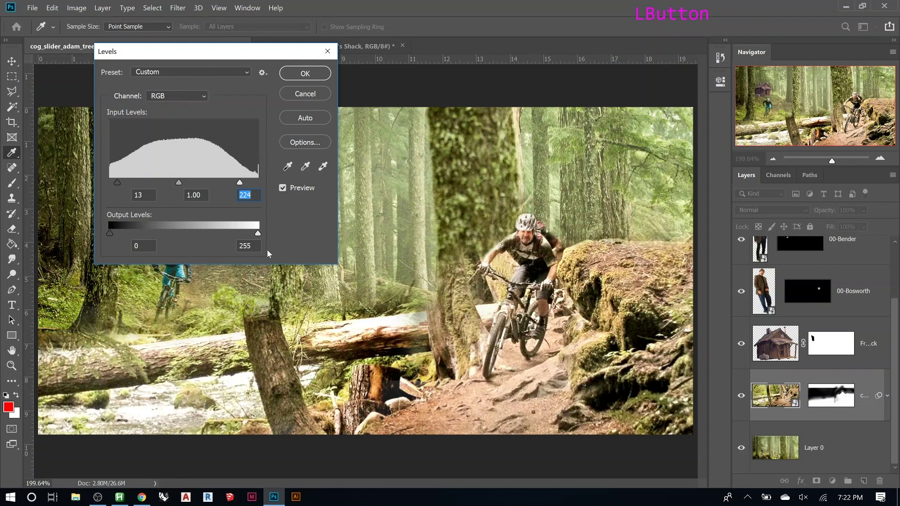
# Try the Levels white input at 226 and 249, checking the highlight clipping with the dialog moved aside
pyautogui.moveTo(179, 54); pyautogui.dragTo(257, 71)
pyautogui.moveTo(319, 202); pyautogui.dragTo(318, 185)
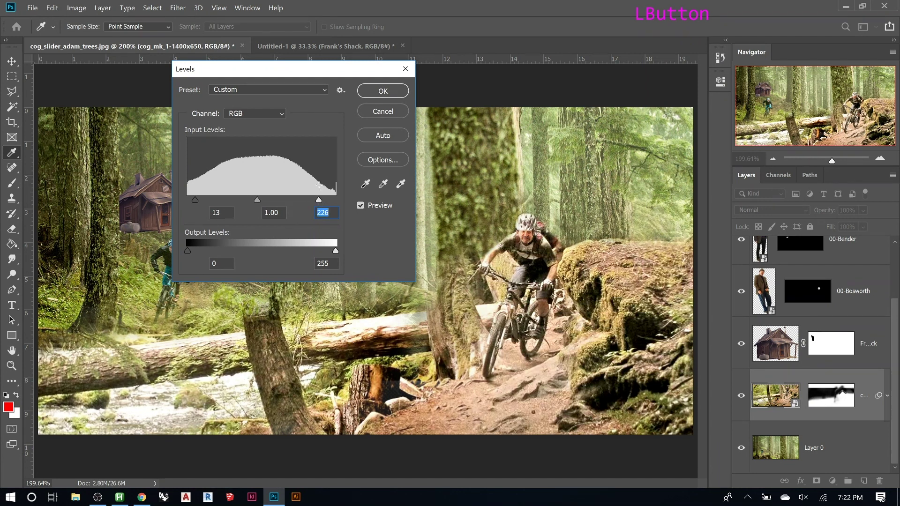
pyautogui.moveTo(308, 70); pyautogui.dragTo(235, 41)
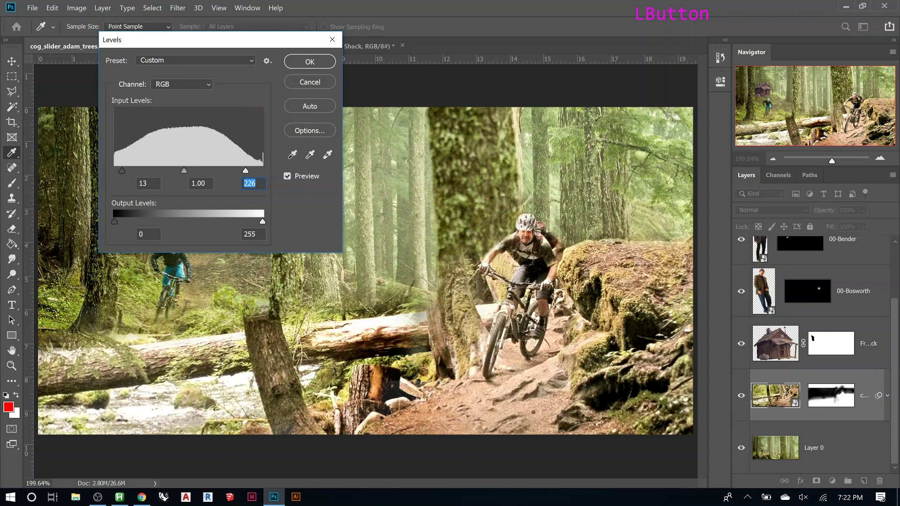
pyautogui.keyDown('alt'); pyautogui.click(247, 172); pyautogui.keyUp('alt')
pyautogui.moveTo(247, 172); pyautogui.dragTo(261, 173)
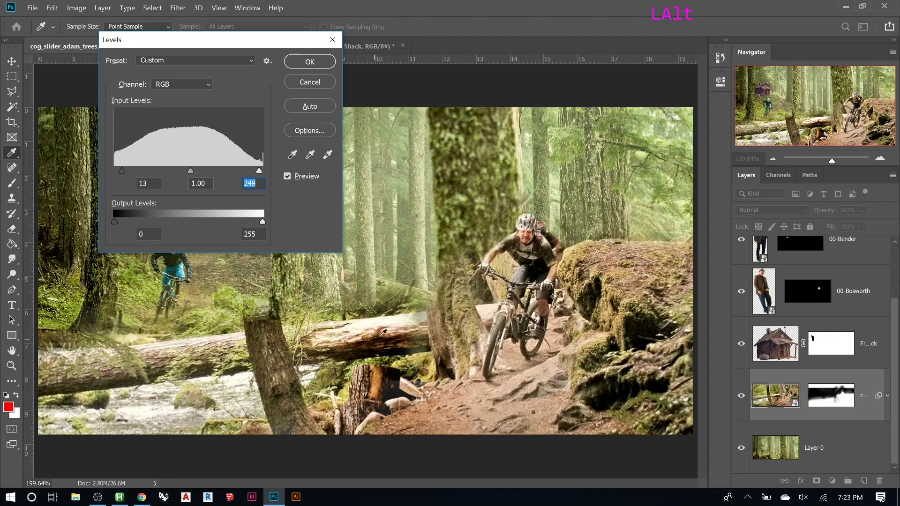
pyautogui.keyDown('alt'); pyautogui.scroll(1, 365, 328); pyautogui.keyUp('alt')
pyautogui.keyDown('alt'); pyautogui.scroll(2, 366, 325); pyautogui.keyUp('alt')
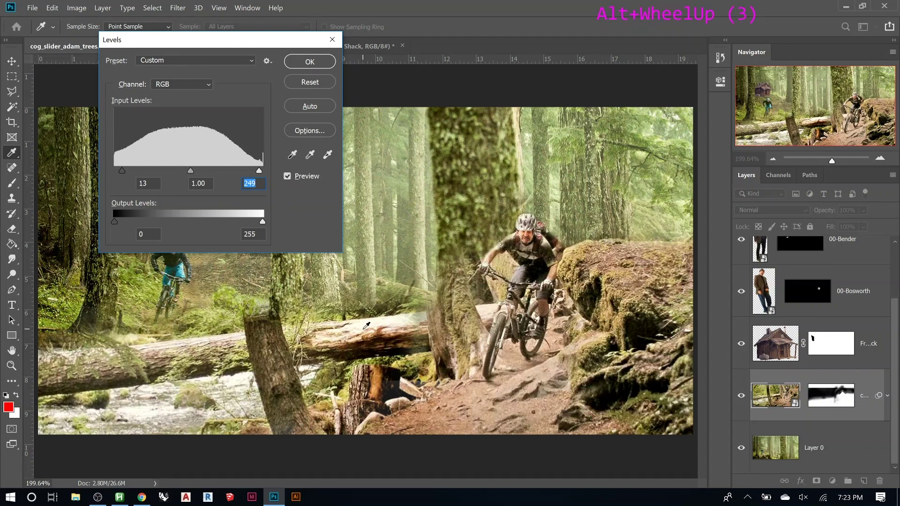
# Compare the clipped and normal previews at a white input of 173, and set the Levels white input to 252
pyautogui.moveTo(259, 172); pyautogui.dragTo(216, 174)
pyautogui.press('alt')
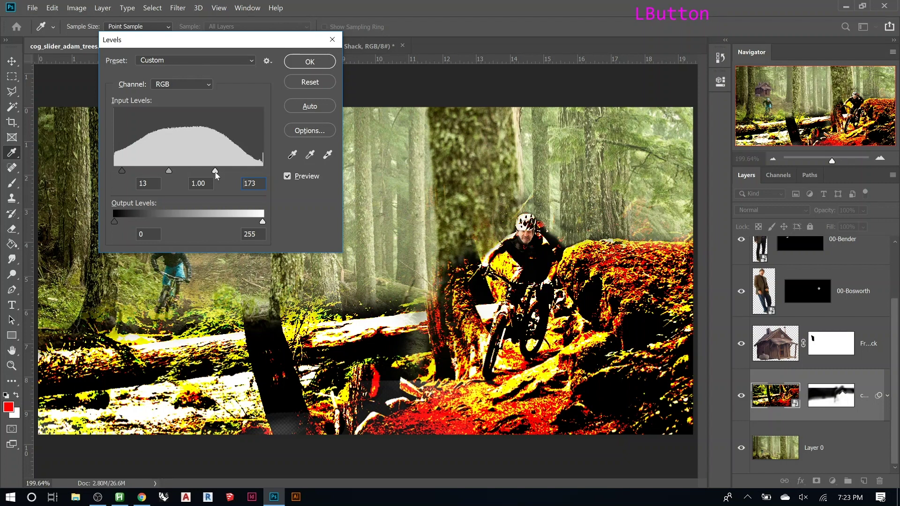
pyautogui.moveTo(216, 174); pyautogui.dragTo(216, 175)
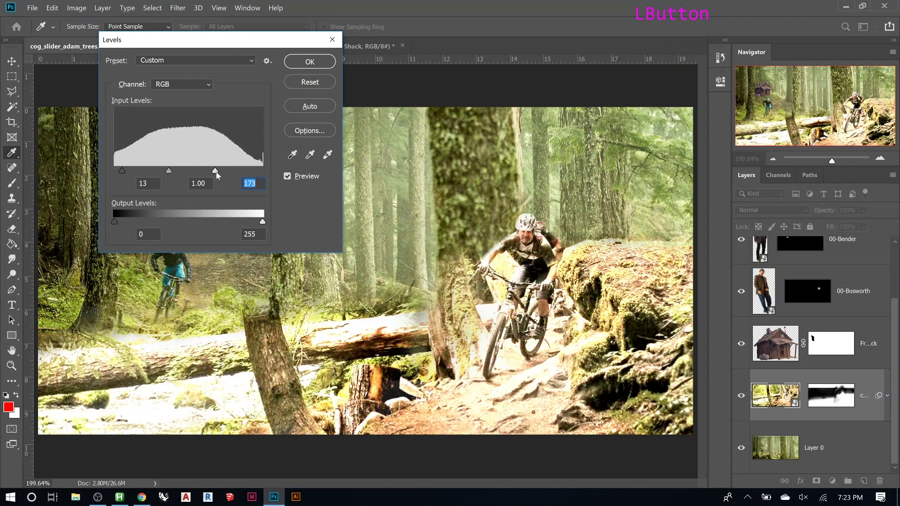
pyautogui.keyDown('alt'); pyautogui.click(238, 171); pyautogui.keyUp('alt')
pyautogui.moveTo(238, 172); pyautogui.dragTo(260, 172)
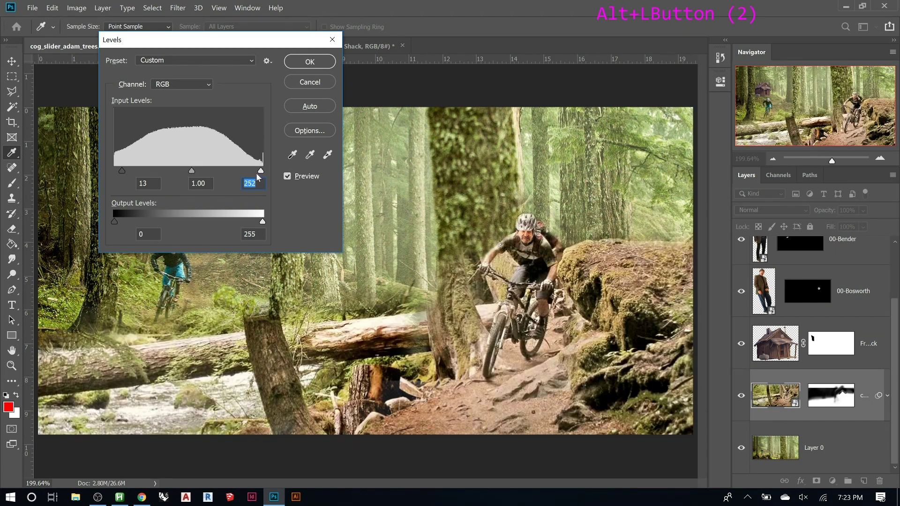
# Test the shadow clipping up to a black input of 113, set it to 10, and apply Levels to the cog_mk_1-1400x650 layer
pyautogui.moveTo(121, 172); pyautogui.dragTo(180, 172)
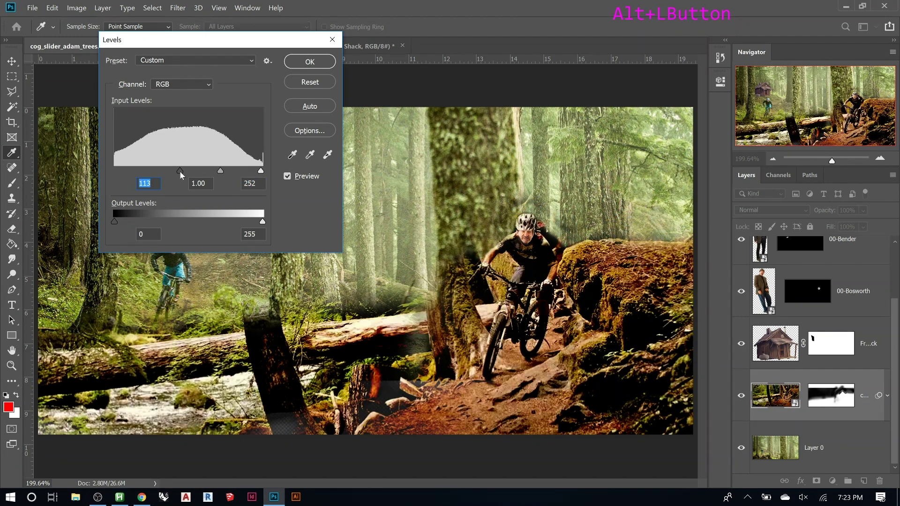
pyautogui.moveTo(179, 171); pyautogui.dragTo(121, 175)
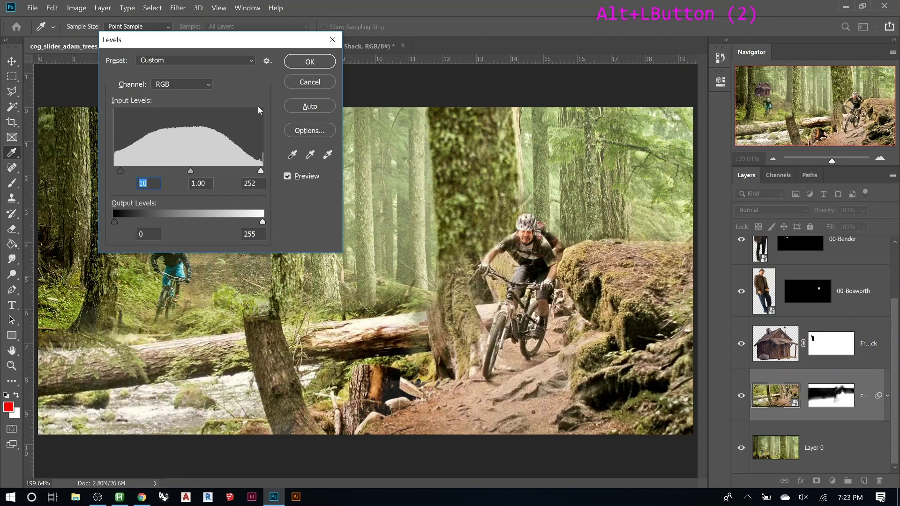
pyautogui.click(301, 66)
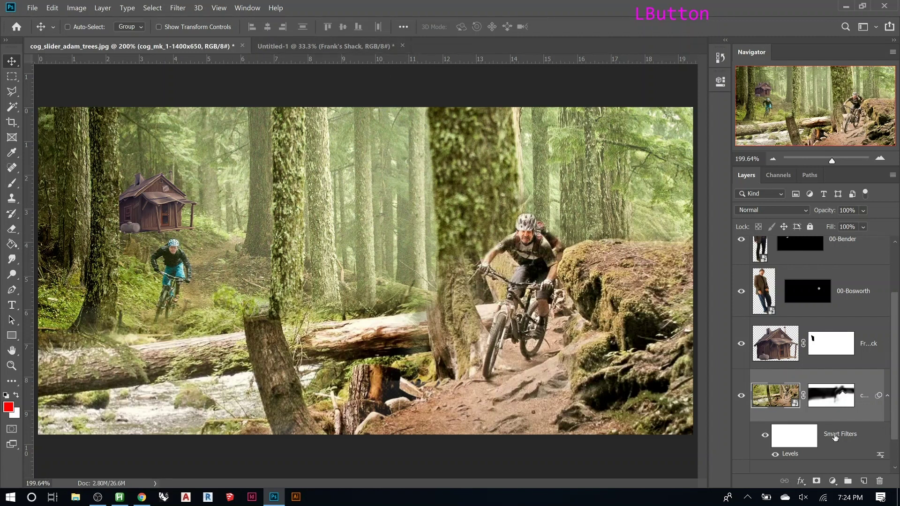
# Start a Levels adjustment on the bottom forest layer, Layer 0, with black input 13 and white input 242
pyautogui.scroll(-3, 802, 400)
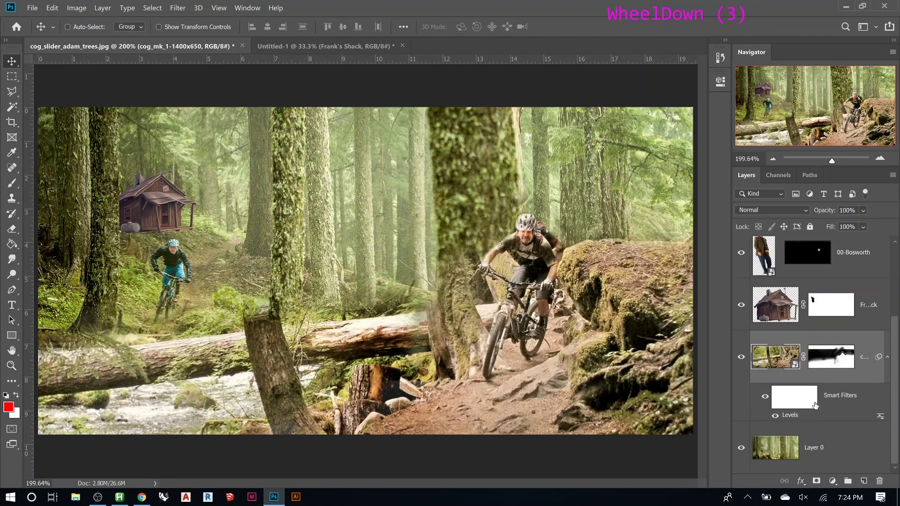
pyautogui.click(821, 447)
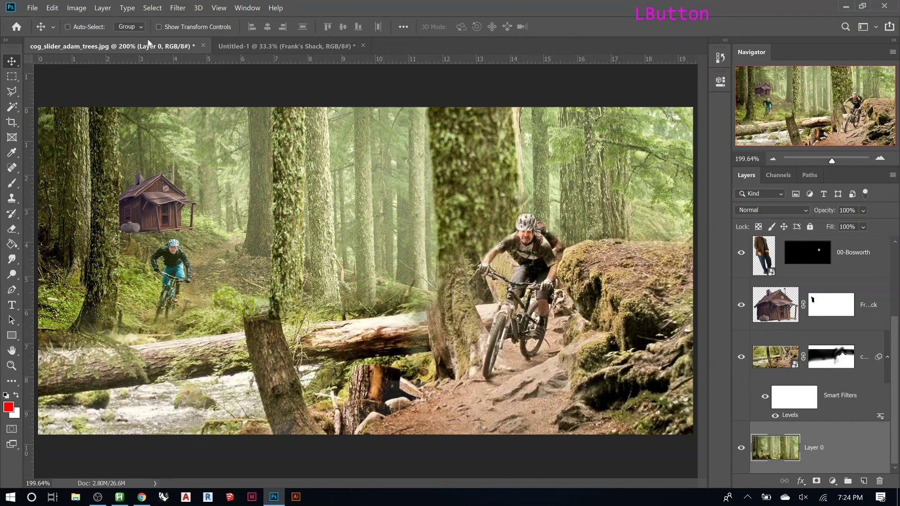
pyautogui.click(103, 8)
pyautogui.moveTo(77, 8)
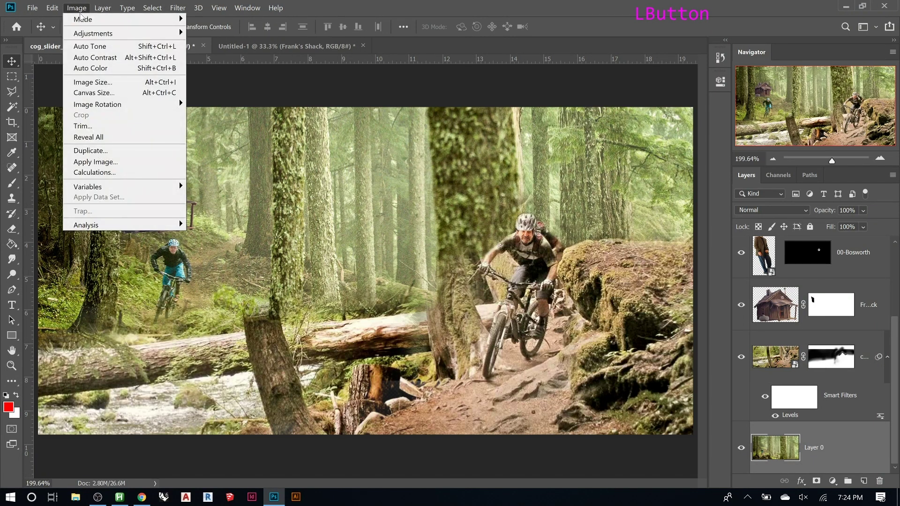
pyautogui.moveTo(104, 34)
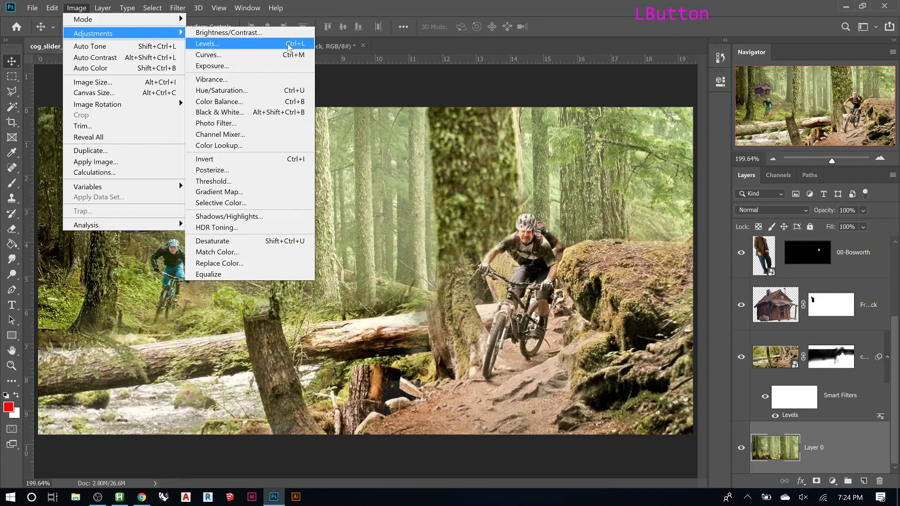
pyautogui.press('Escape')
pyautogui.press('Escape')
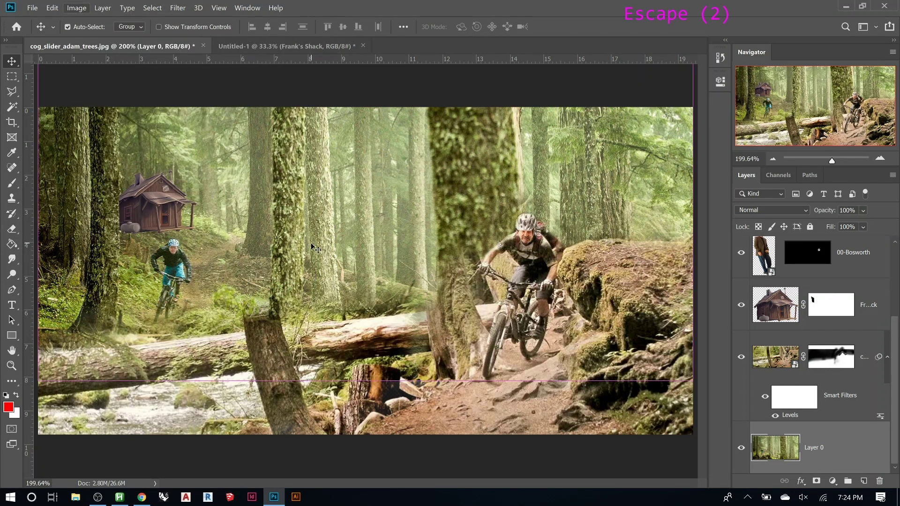
pyautogui.hotkey('ctrl', 'l')
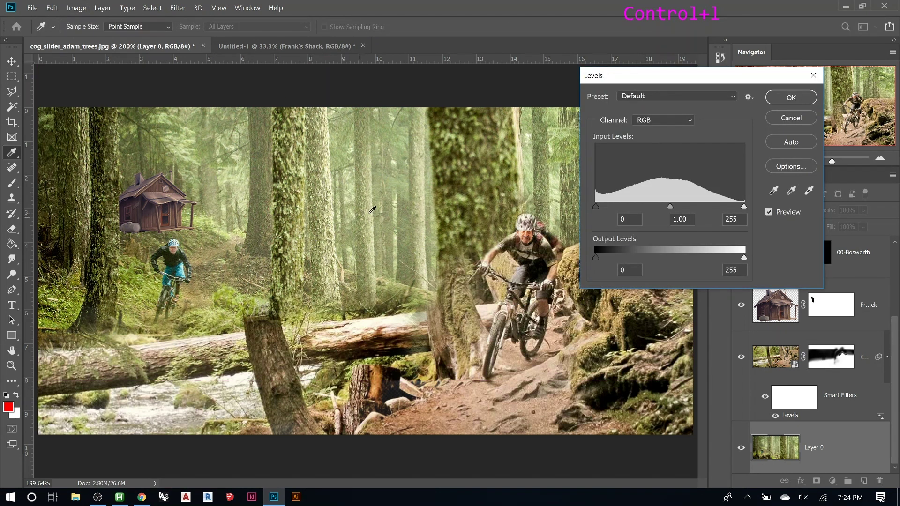
pyautogui.moveTo(685, 80); pyautogui.dragTo(579, 287)
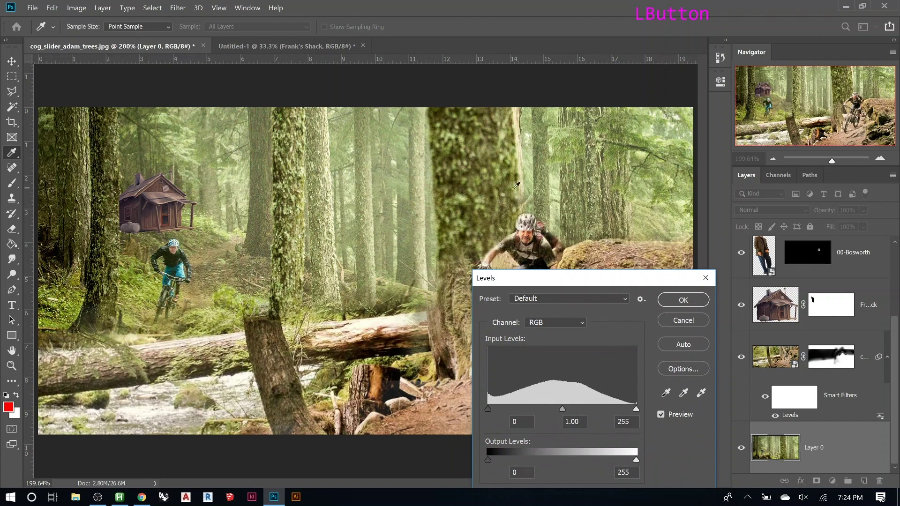
pyautogui.moveTo(487, 410)
pyautogui.mouseDown()
pyautogui.moveTo(505, 410)
pyautogui.moveTo(496, 409)
pyautogui.mouseUp()
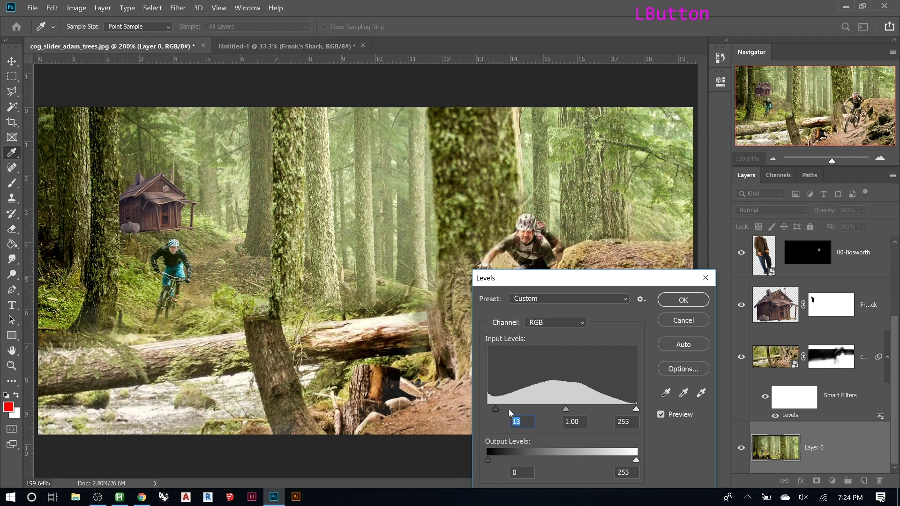
pyautogui.moveTo(632, 409); pyautogui.dragTo(628, 409)
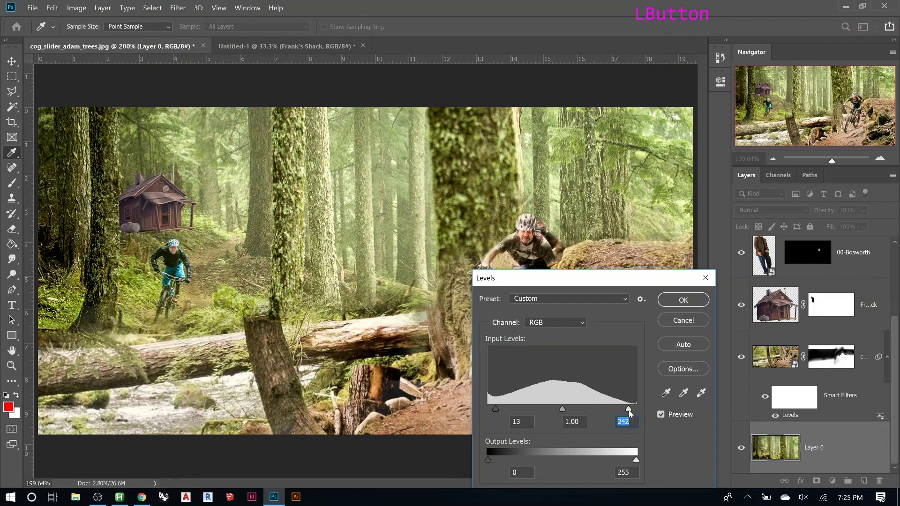
# Raise the Levels black input for Layer 0 to 20 and apply the adjustment
pyautogui.moveTo(628, 412); pyautogui.dragTo(629, 413)
pyautogui.moveTo(496, 410); pyautogui.dragTo(500, 409)
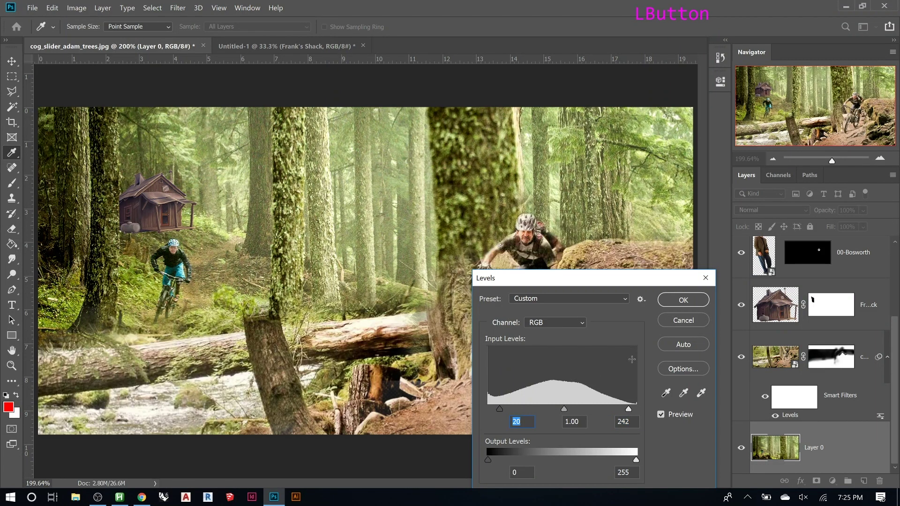
pyautogui.click(684, 300)
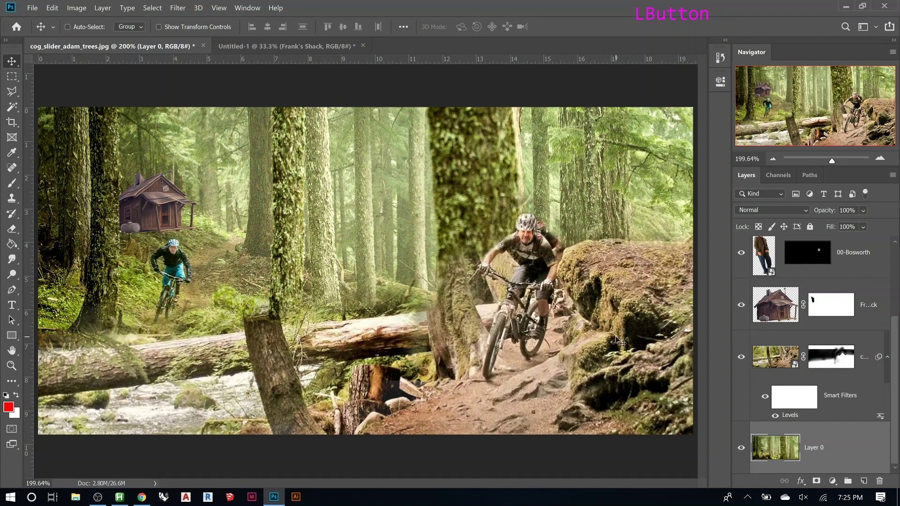
# Try the Frank's Shack layer at 76% and 63% opacity, and restore it to 100%
pyautogui.click(763, 354)
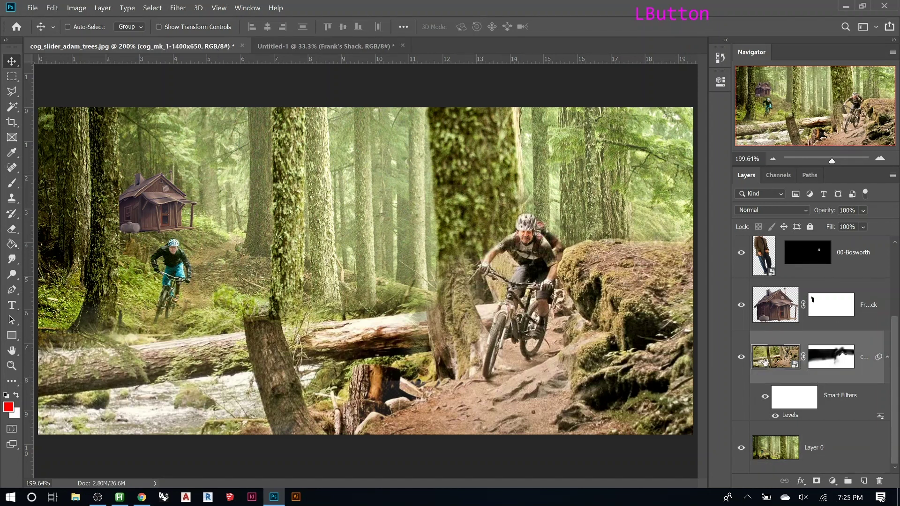
pyautogui.click(780, 314)
pyautogui.press('z')
pyautogui.moveTo(90, 155); pyautogui.dragTo(232, 259)
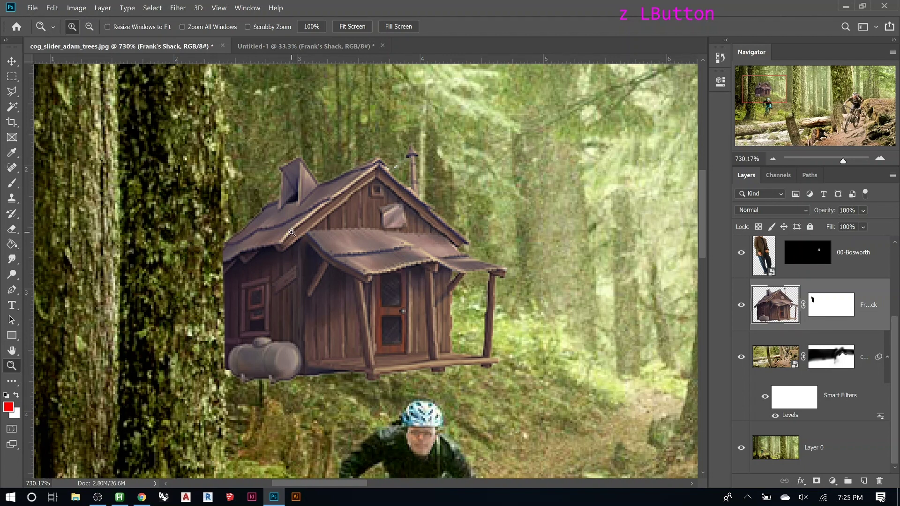
pyautogui.scroll(-7, 291, 232)
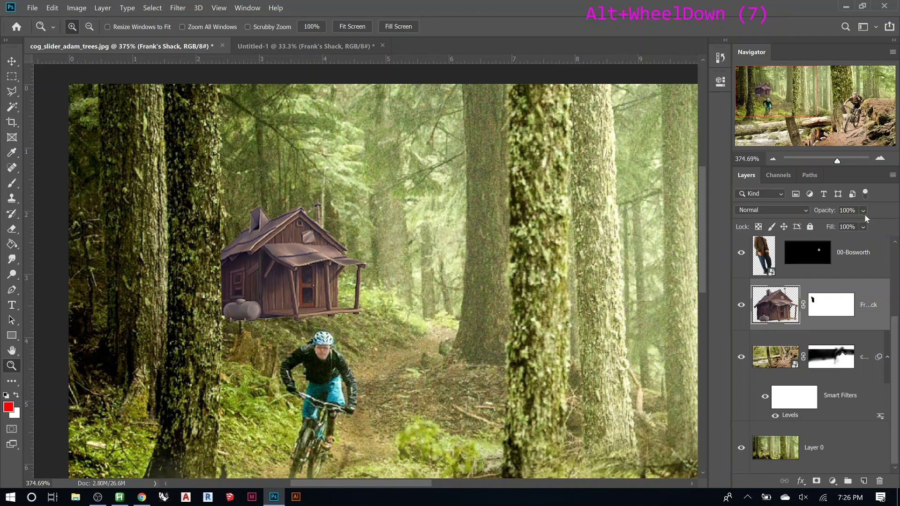
pyautogui.click(829, 214)
pyautogui.moveTo(829, 214)
pyautogui.mouseDown()
pyautogui.moveTo(778, 219)
pyautogui.moveTo(817, 218)
pyautogui.mouseUp()
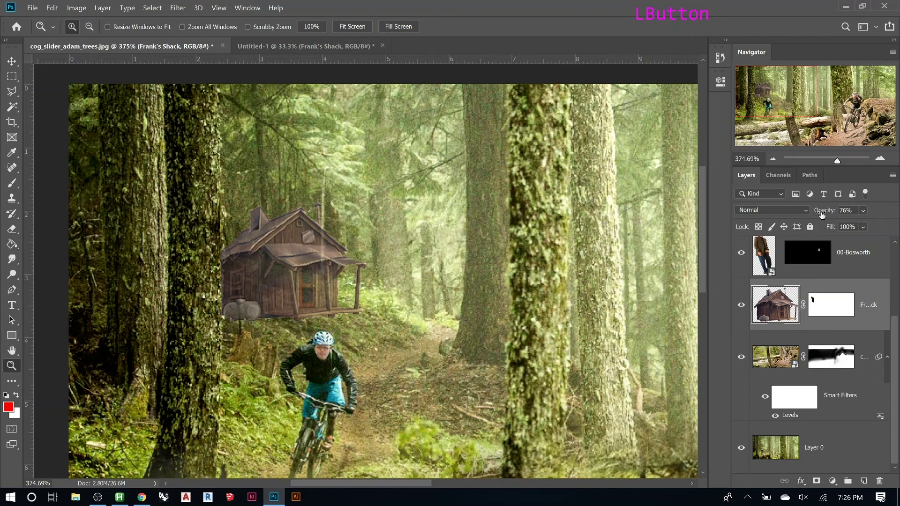
pyautogui.moveTo(824, 212); pyautogui.dragTo(806, 228)
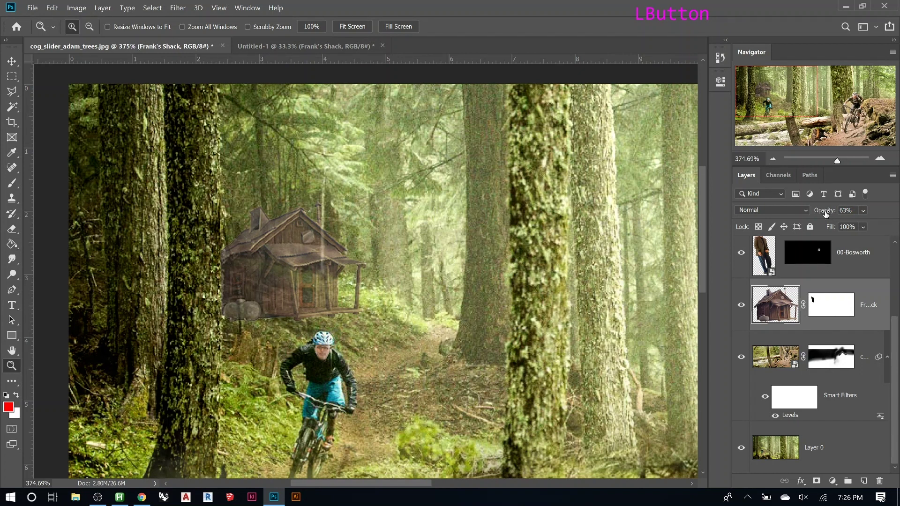
pyautogui.moveTo(827, 214); pyautogui.dragTo(848, 211)
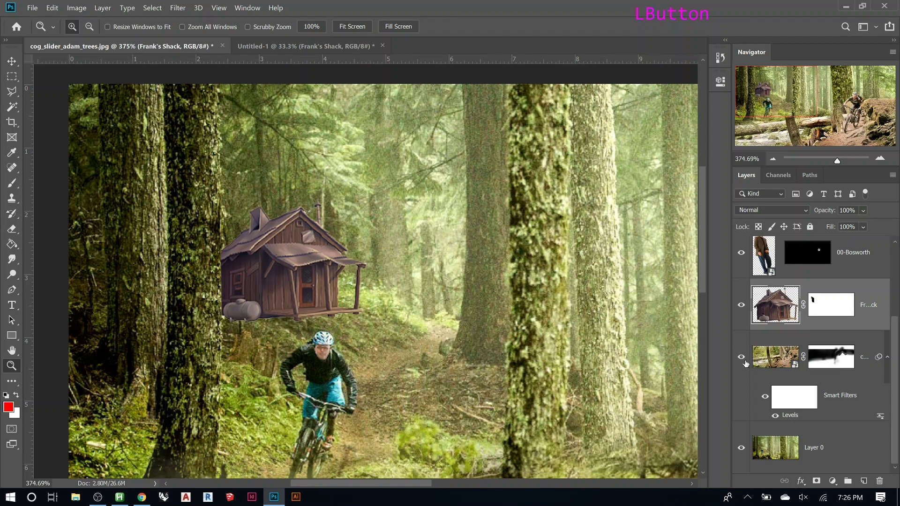
# Try a direct Hue/Saturation adjustment with saturation -22 and lightness -2 on the Frank's Shack layer, and cancel it
pyautogui.click(102, 8)
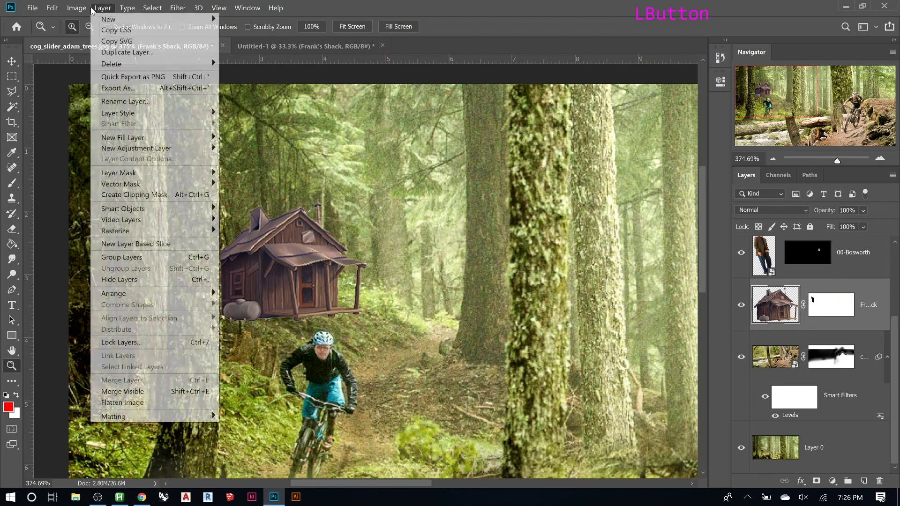
pyautogui.moveTo(77, 8)
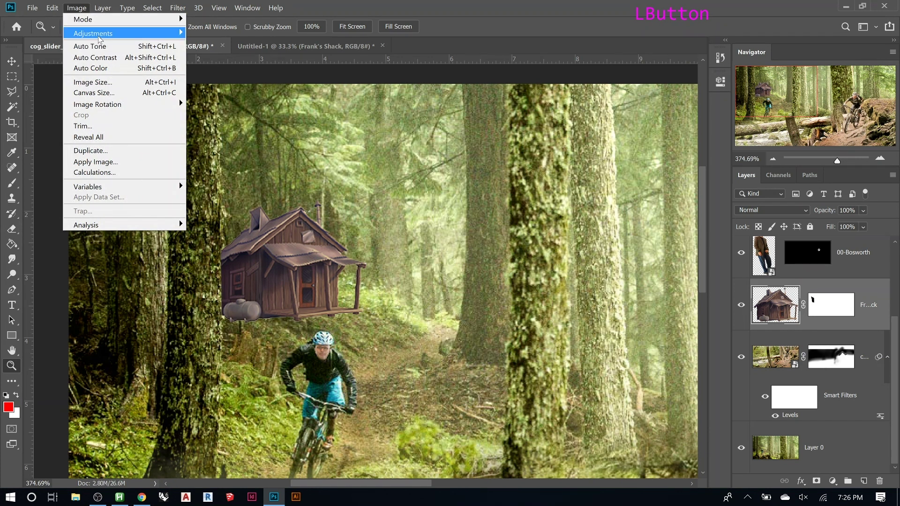
pyautogui.moveTo(99, 39)
pyautogui.click(220, 90)
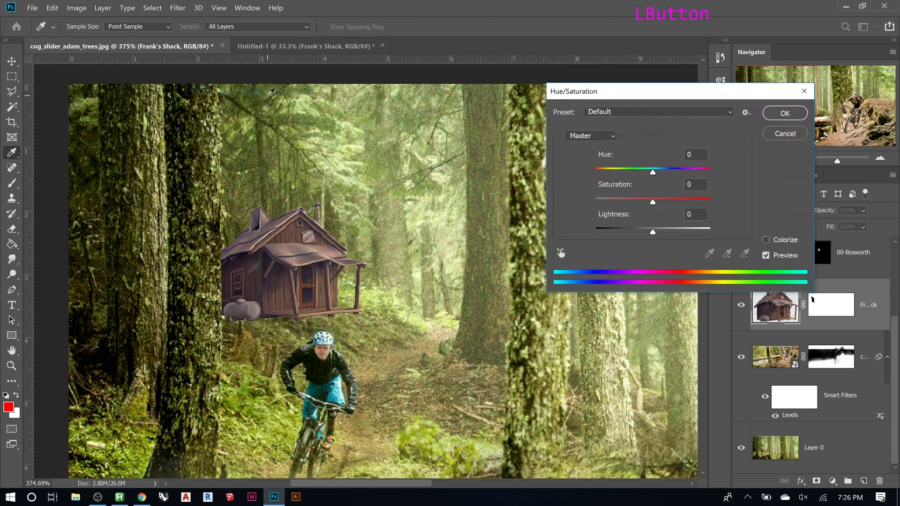
pyautogui.moveTo(652, 234); pyautogui.dragTo(653, 235)
pyautogui.moveTo(652, 202); pyautogui.dragTo(638, 205)
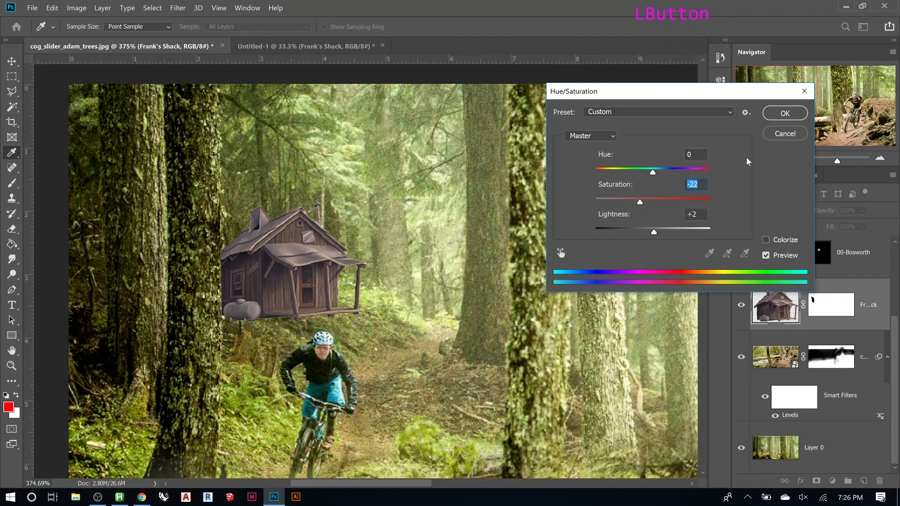
pyautogui.moveTo(655, 231); pyautogui.dragTo(653, 235)
pyautogui.moveTo(687, 97); pyautogui.dragTo(576, 133)
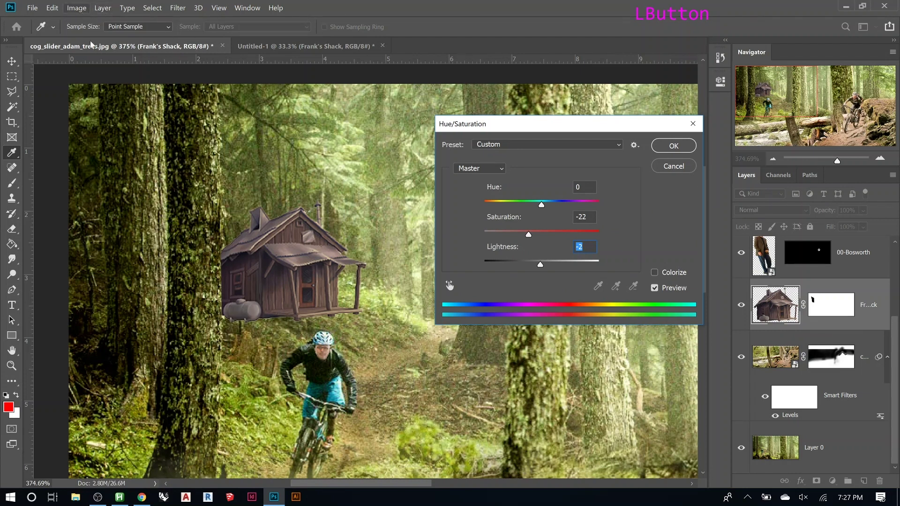
pyautogui.click(676, 166)
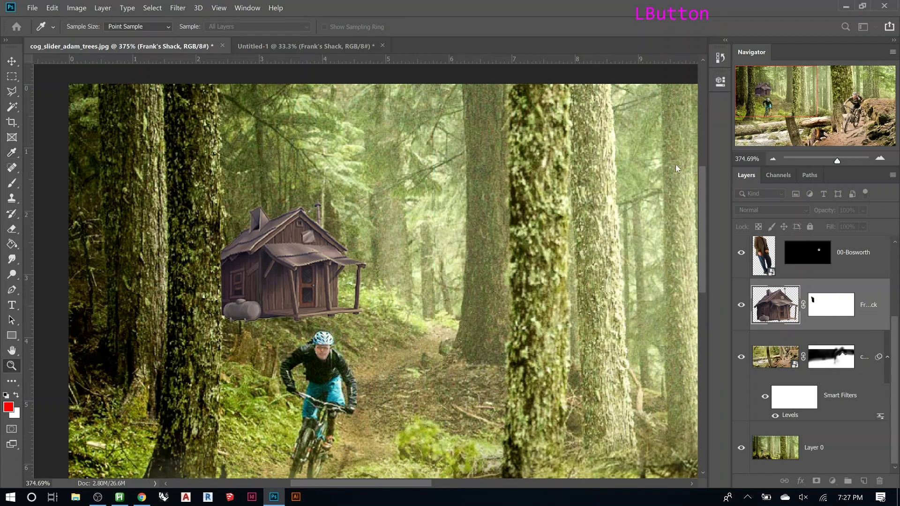
# Add a Hue/Saturation adjustment layer above Frank's Shack, test it with hue +40, saturation -37 and lightness +33, and reset it
pyautogui.click(832, 481)
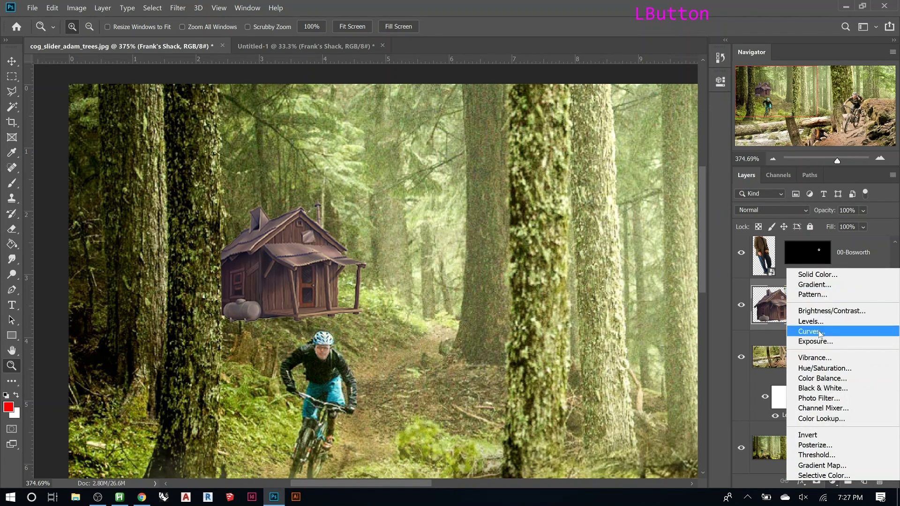
pyautogui.click(820, 370)
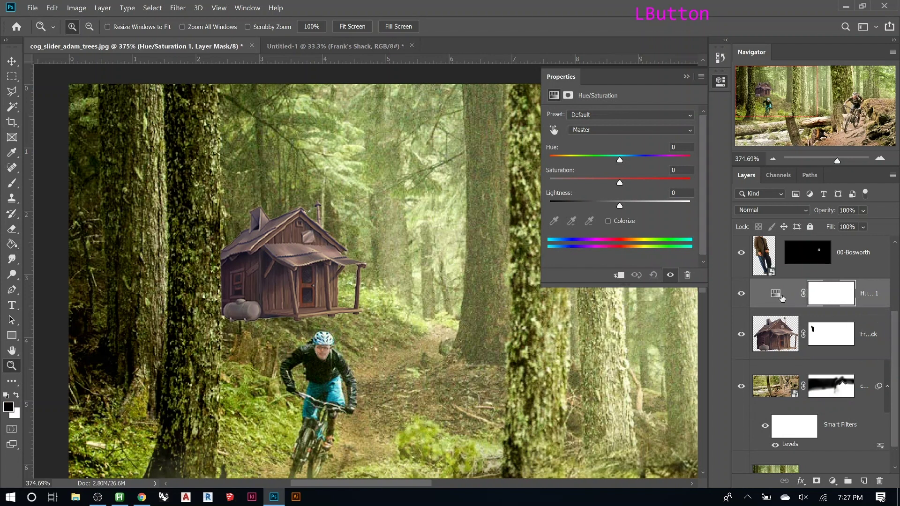
pyautogui.click(775, 293)
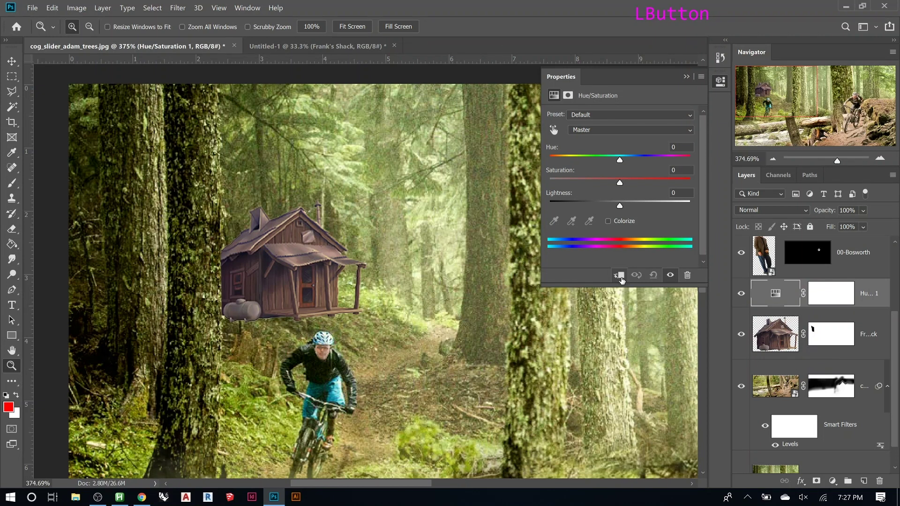
pyautogui.moveTo(620, 205); pyautogui.dragTo(649, 162)
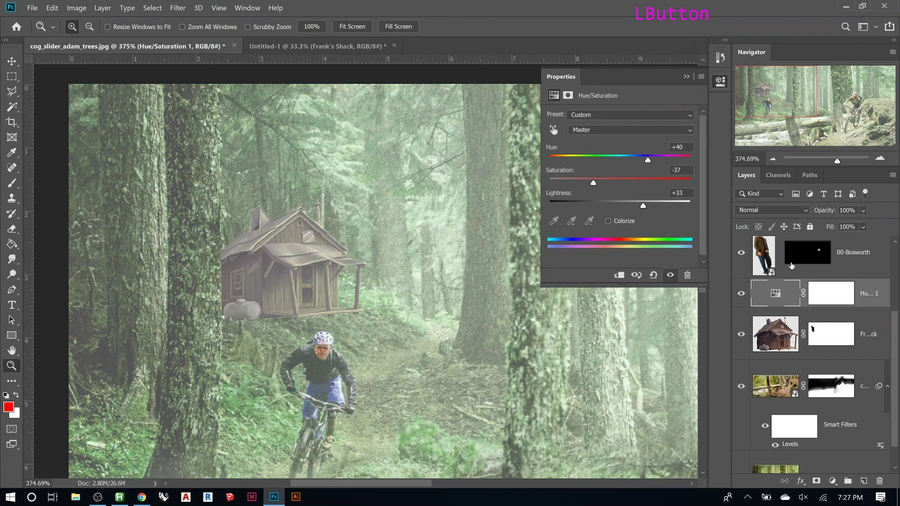
pyautogui.click(651, 276)
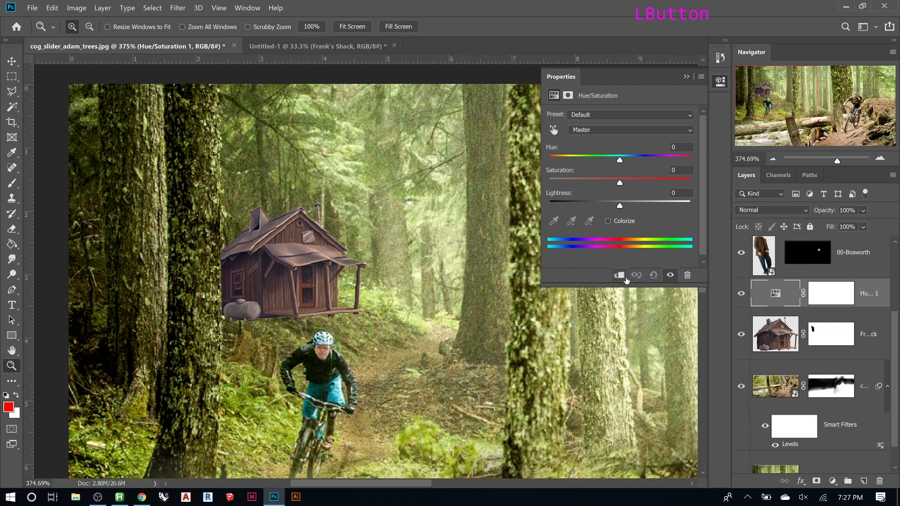
# Clip the Hue/Saturation adjustment layer to the Frank's Shack layer and set its lightness to -14
pyautogui.click(618, 276)
pyautogui.moveTo(621, 206)
pyautogui.mouseDown()
pyautogui.moveTo(656, 203)
pyautogui.moveTo(578, 209)
pyautogui.moveTo(634, 207)
pyautogui.moveTo(586, 209)
pyautogui.moveTo(634, 212)
pyautogui.moveTo(589, 214)
pyautogui.moveTo(619, 210)
pyautogui.mouseUp()
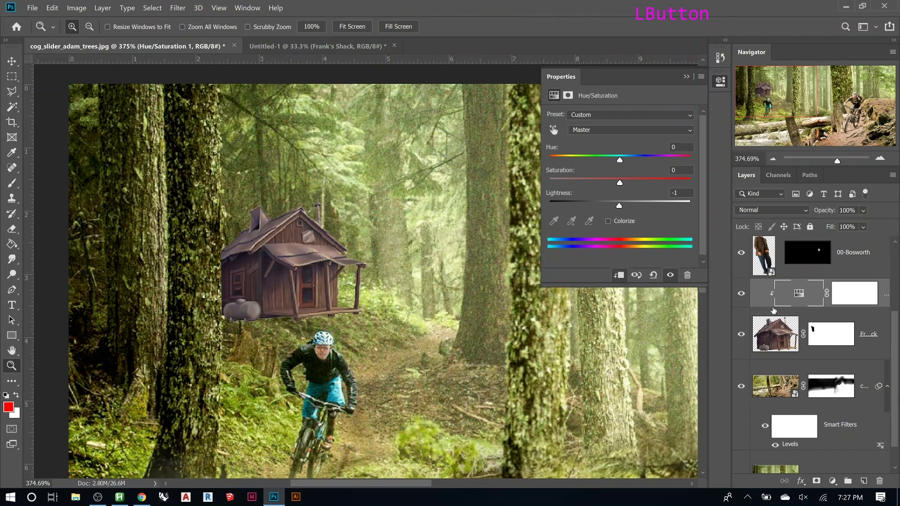
pyautogui.press('alt')
pyautogui.keyDown('alt'); pyautogui.click(770, 310); pyautogui.keyUp('alt')
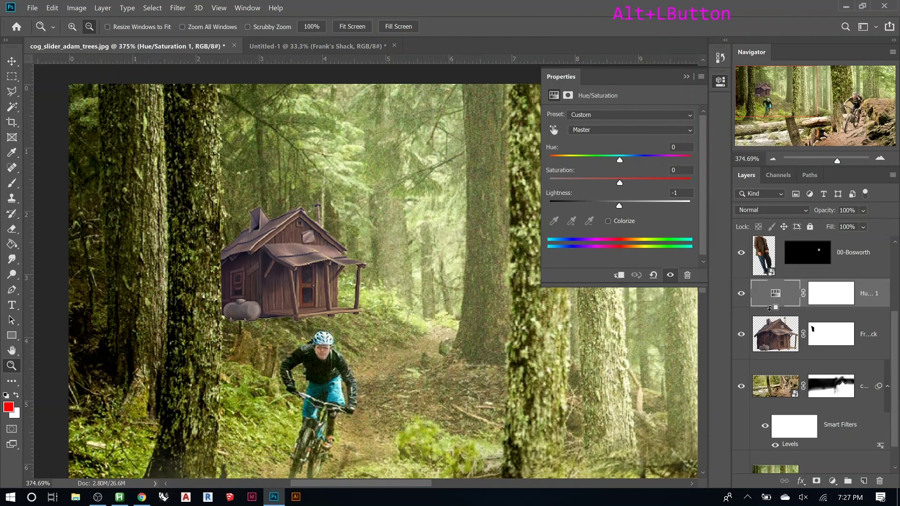
pyautogui.keyDown('alt'); pyautogui.click(769, 308); pyautogui.keyUp('alt')
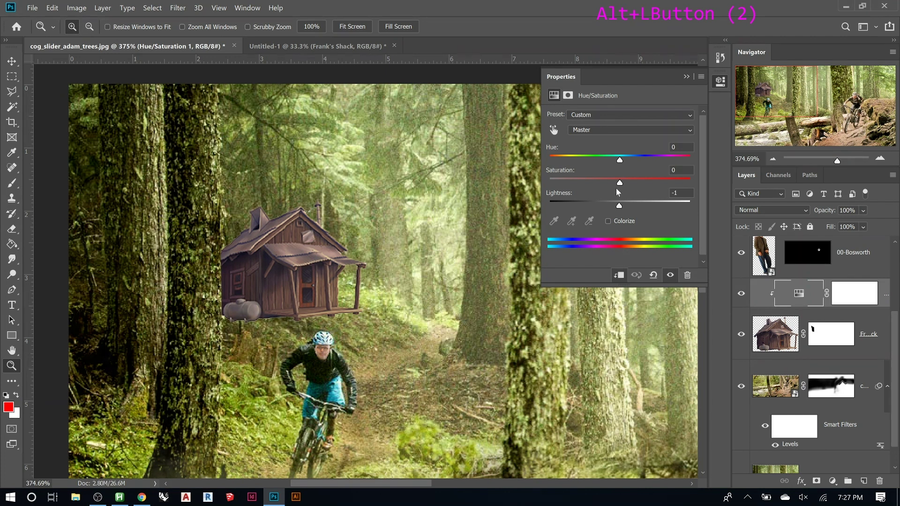
pyautogui.moveTo(626, 210); pyautogui.dragTo(611, 209)
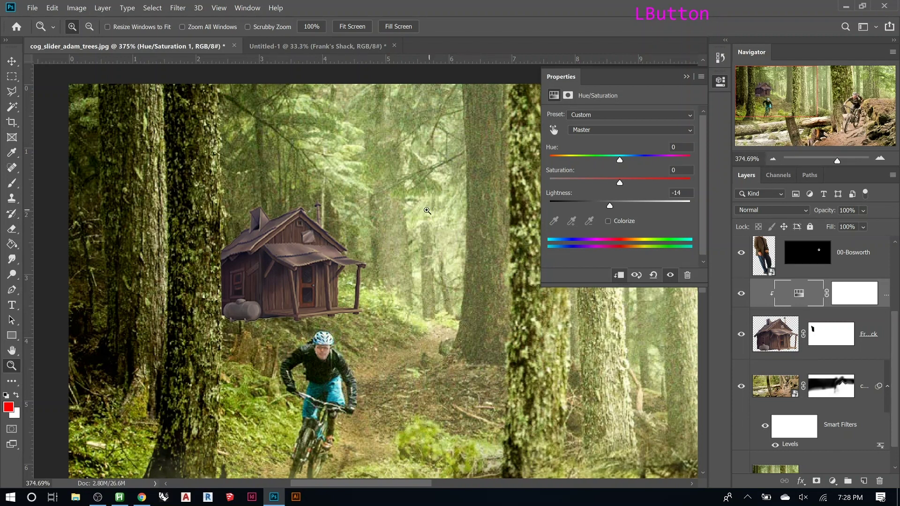
# Undock and close the collapsed History and Properties panels, and narrow the remaining panel column to enlarge the canvas area
pyautogui.press('z')
pyautogui.click(683, 75)
pyautogui.moveTo(166, 166); pyautogui.dragTo(405, 355)
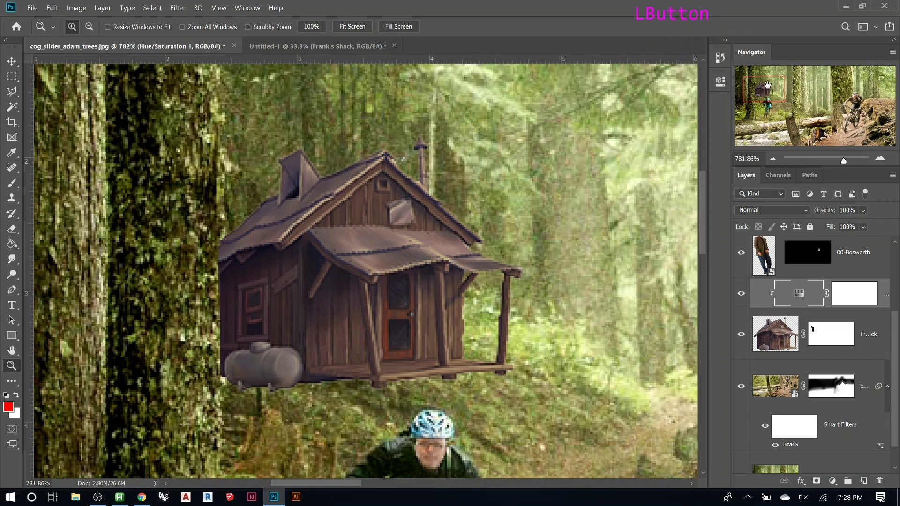
pyautogui.moveTo(731, 149); pyautogui.dragTo(620, 104)
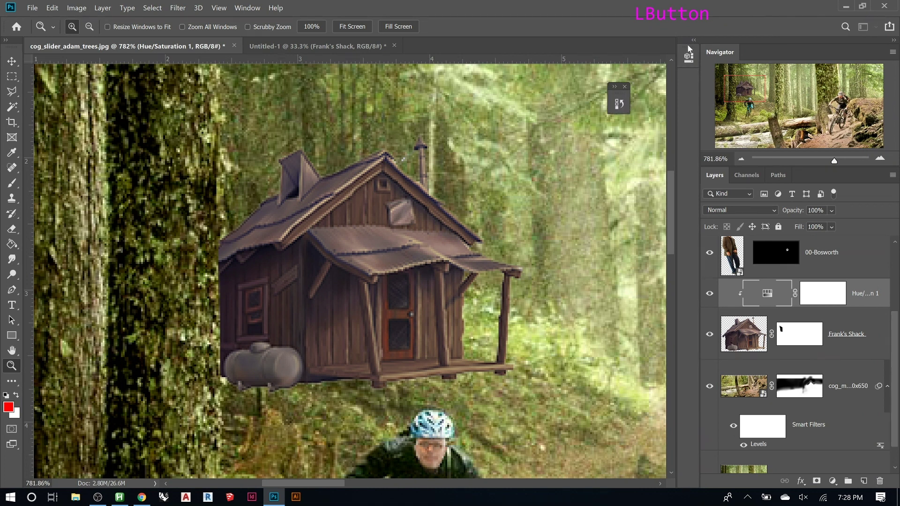
pyautogui.moveTo(688, 49); pyautogui.dragTo(638, 123)
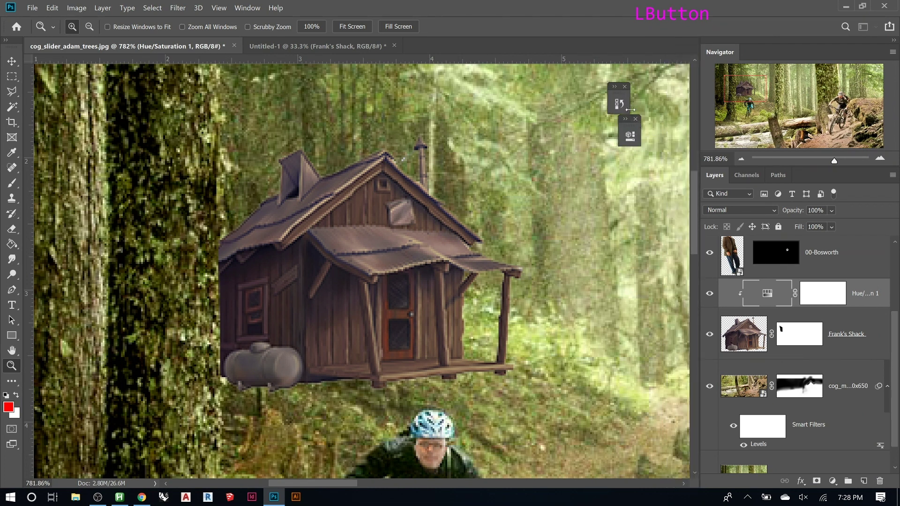
pyautogui.click(636, 120)
pyautogui.click(624, 87)
pyautogui.moveTo(700, 147); pyautogui.dragTo(723, 158)
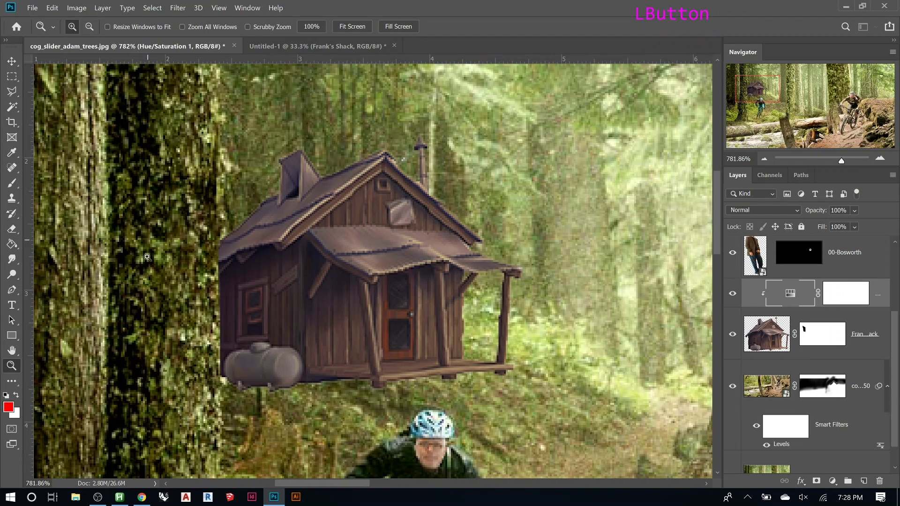
# Switch the layer thumbnails to document bounds and reduce them to the small size
pyautogui.moveTo(894, 353); pyautogui.dragTo(896, 266)
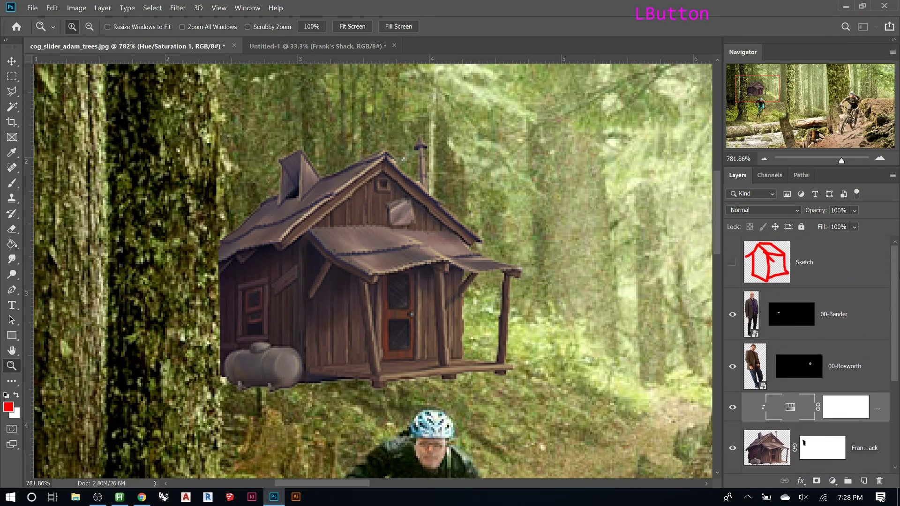
pyautogui.rightClick(750, 306)
pyautogui.click(764, 208)
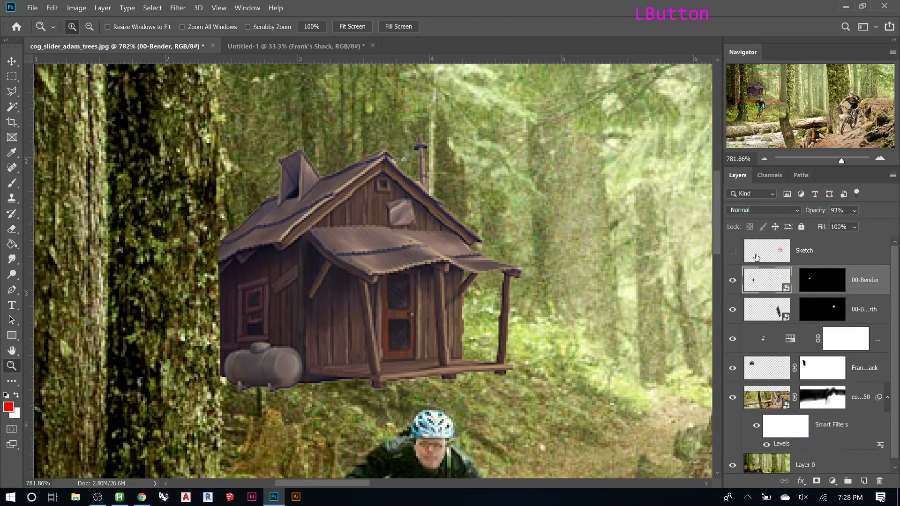
pyautogui.rightClick(761, 284)
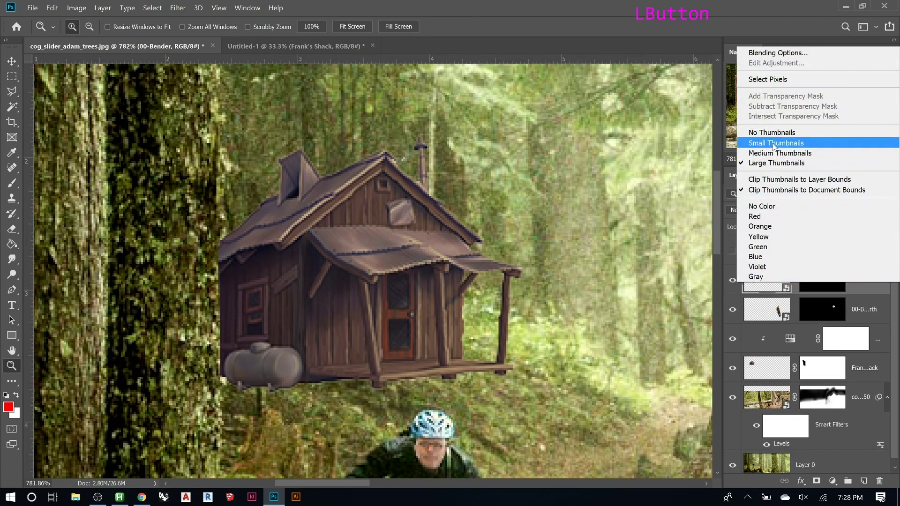
pyautogui.click(773, 143)
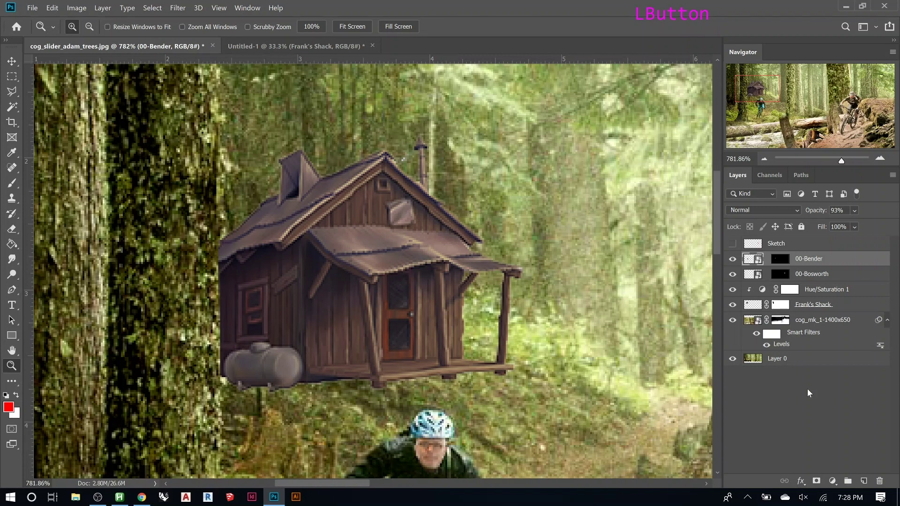
# Restore the large layer thumbnails and clip them to the layer bounds
pyautogui.rightClick(754, 308)
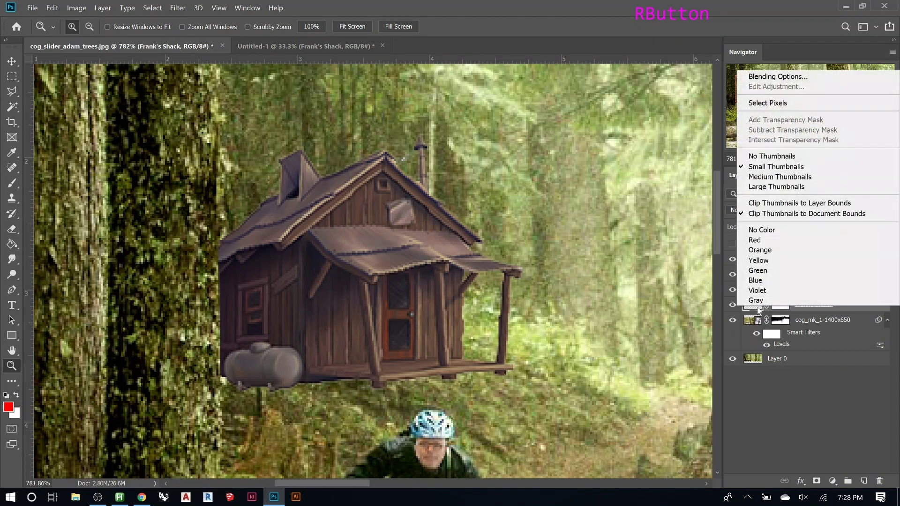
pyautogui.click(766, 187)
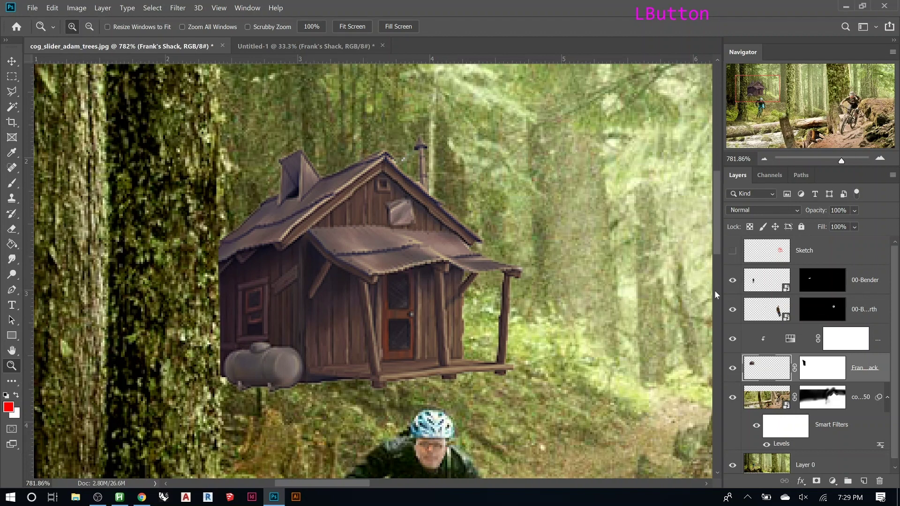
pyautogui.rightClick(763, 282)
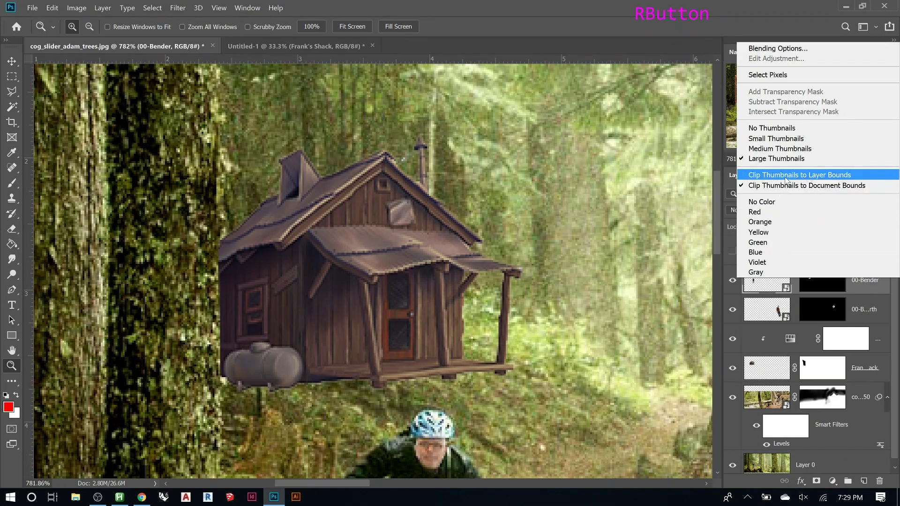
pyautogui.click(797, 175)
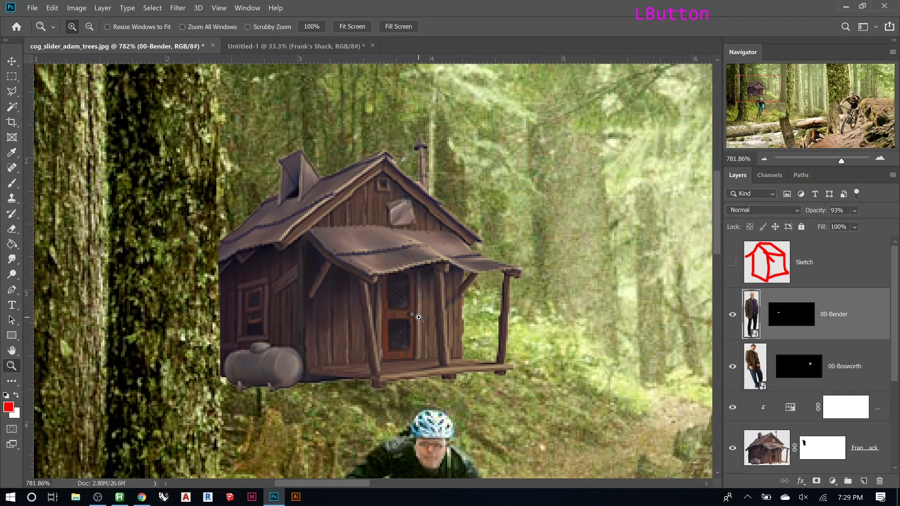
# Fit the whole collage in the window and delete the hidden Sketch layer
pyautogui.hotkey('ctrl', '0')
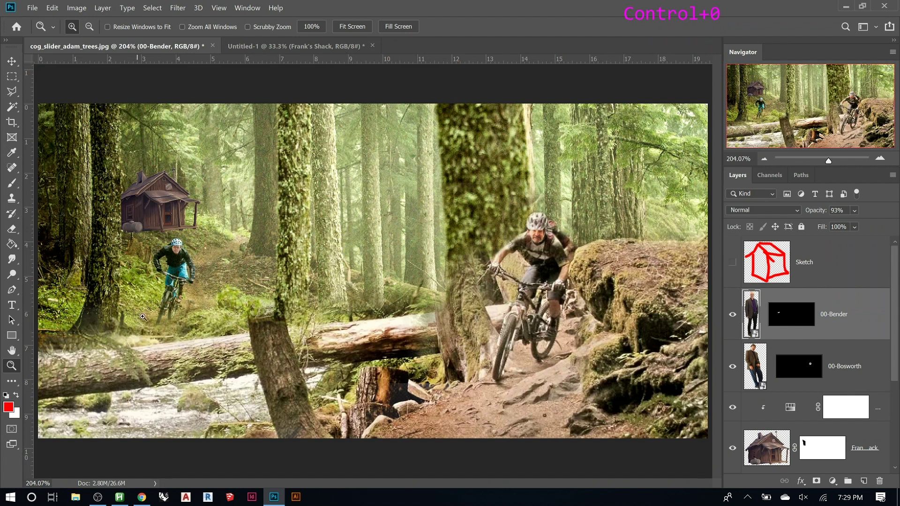
pyautogui.click(753, 310)
pyautogui.click(822, 263)
pyautogui.press('Delete')
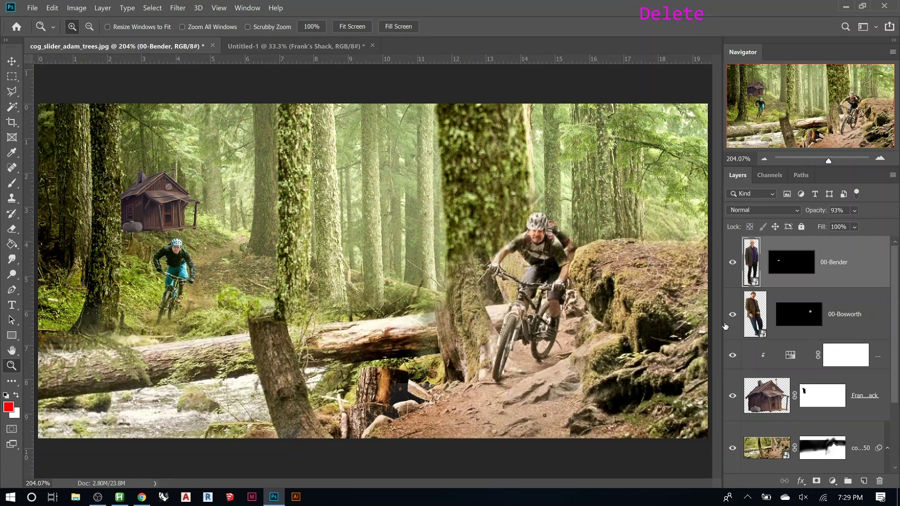
# Set the shack's clipped Hue/Saturation adjustment to Saturation -7 and Lightness about -17
pyautogui.click(826, 362)
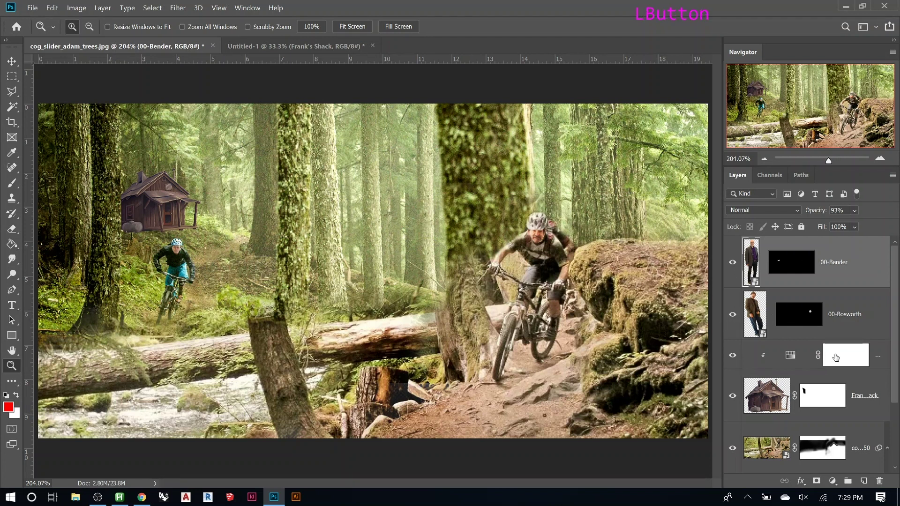
pyautogui.click(790, 355)
pyautogui.doubleClick(789, 355)
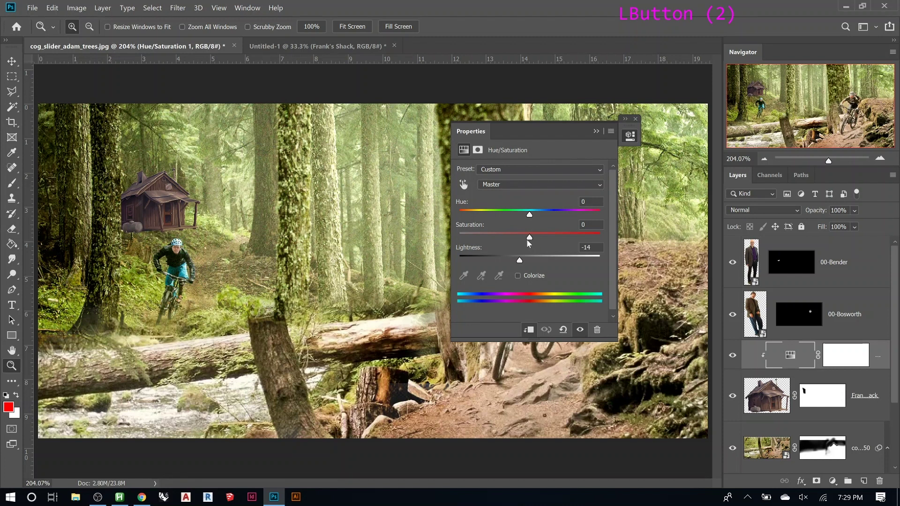
pyautogui.moveTo(530, 239); pyautogui.dragTo(539, 239)
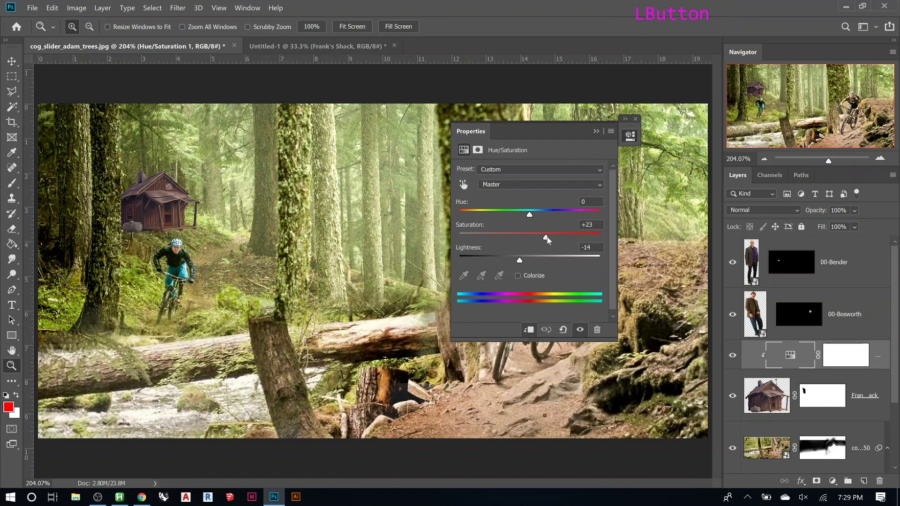
pyautogui.moveTo(546, 238); pyautogui.dragTo(524, 261)
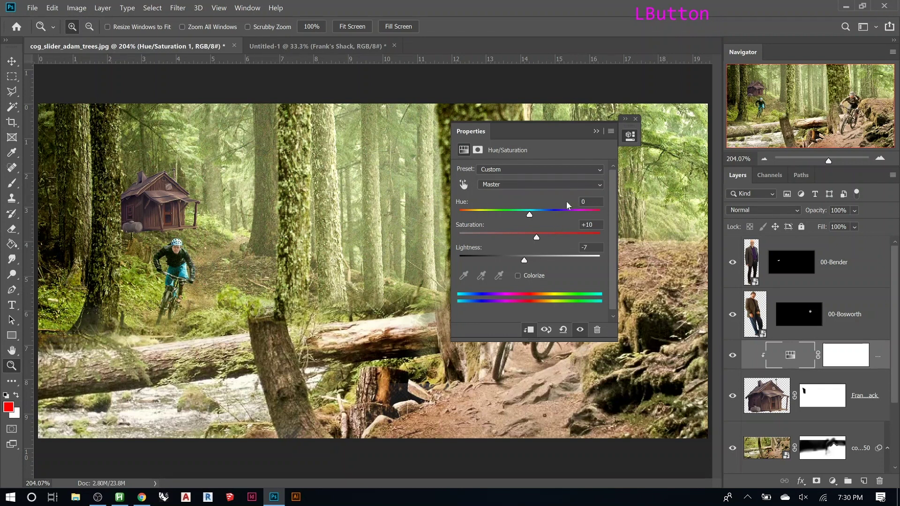
pyautogui.moveTo(536, 241); pyautogui.dragTo(519, 261)
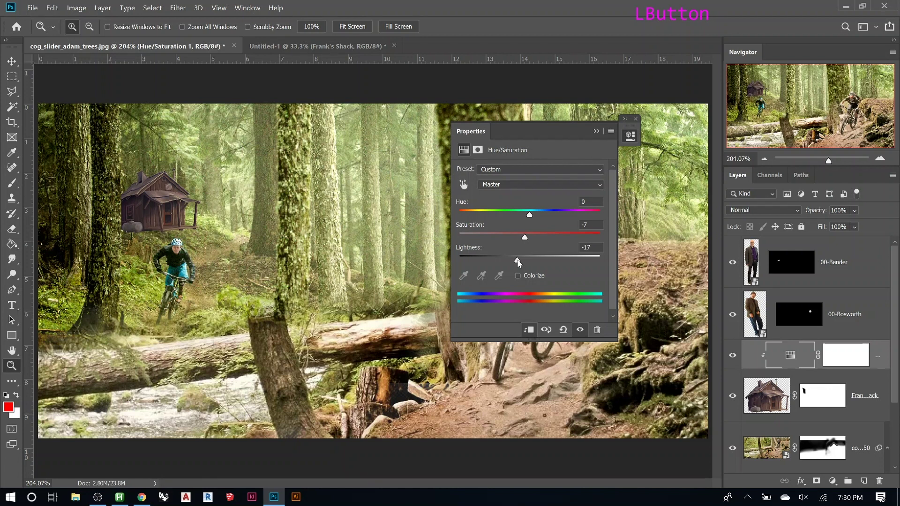
pyautogui.click(595, 131)
# Select the shack layer and close the floating collapsed panel over the canvas
pyautogui.click(772, 394)
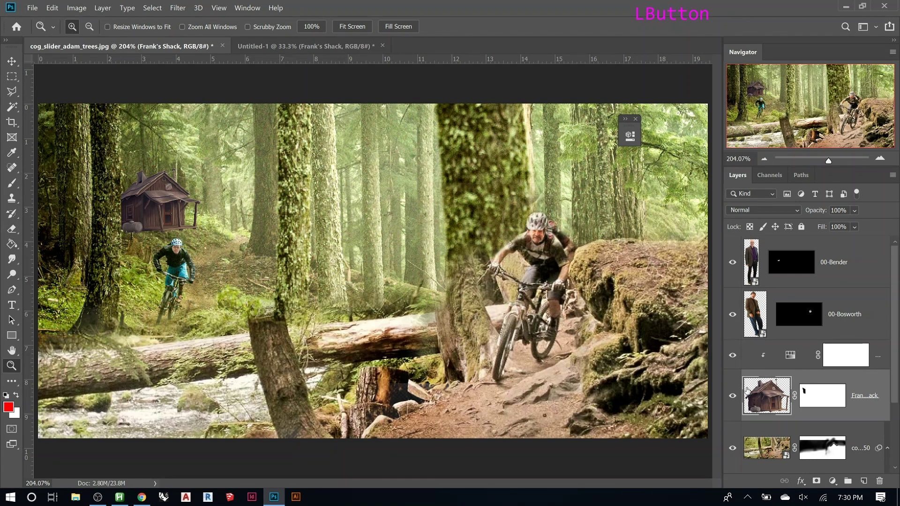
pyautogui.scroll(1, 802, 353)
pyautogui.click(632, 135)
pyautogui.click(635, 119)
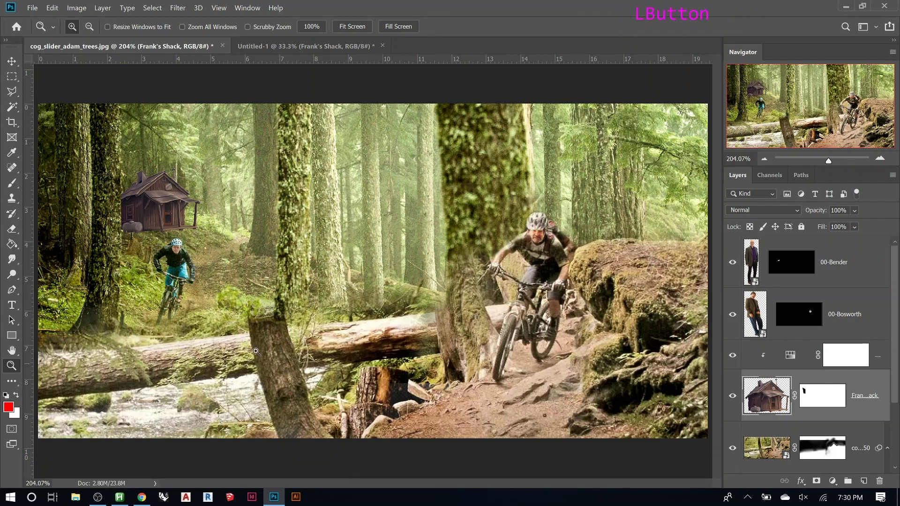
# Switch to Chrome and search Google Images for "tree png" in a new tab
pyautogui.click(141, 497)
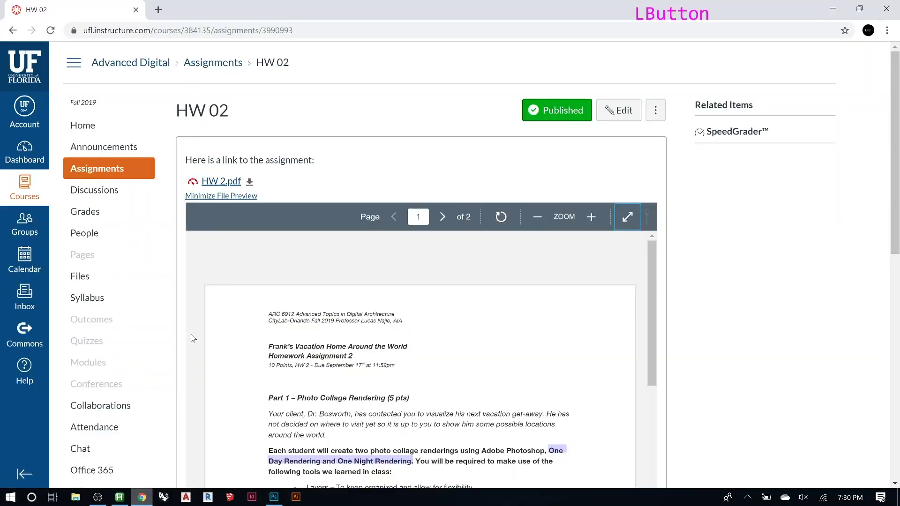
pyautogui.click(158, 18)
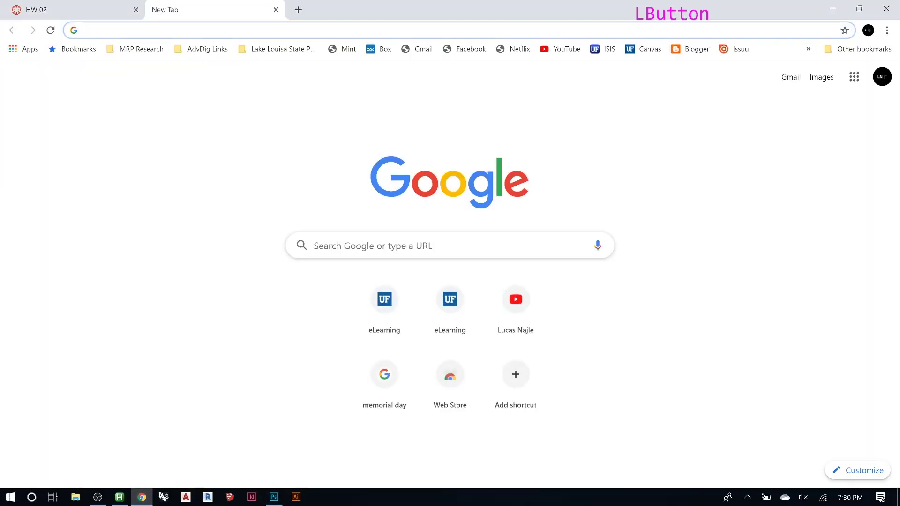
pyautogui.write('tree png')
pyautogui.press('Return')
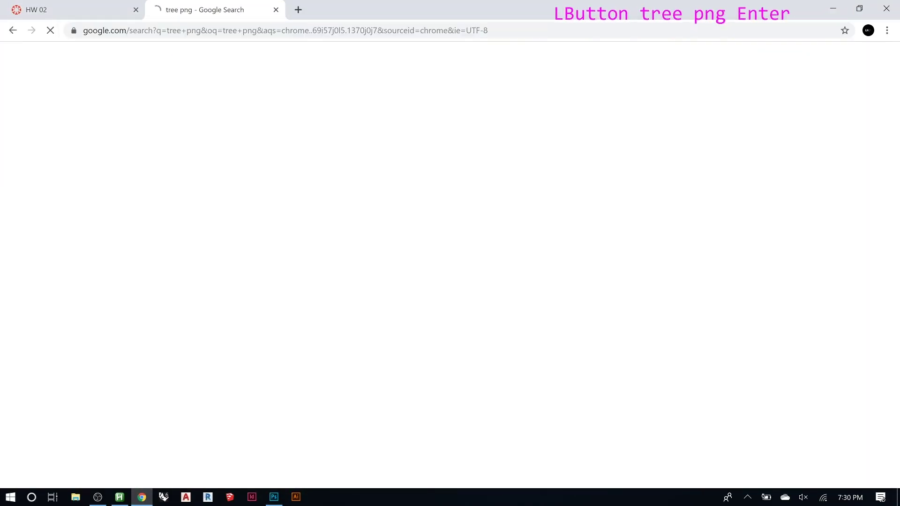
pyautogui.click(156, 100)
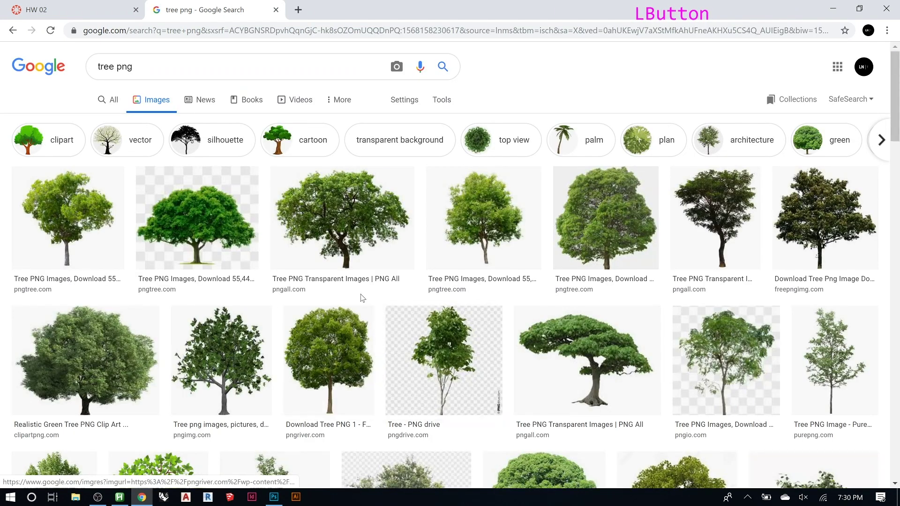
# Find the Dead Tree 04 picture among the image results and copy it for use in Photoshop
pyautogui.scroll(-3, 328, 271)
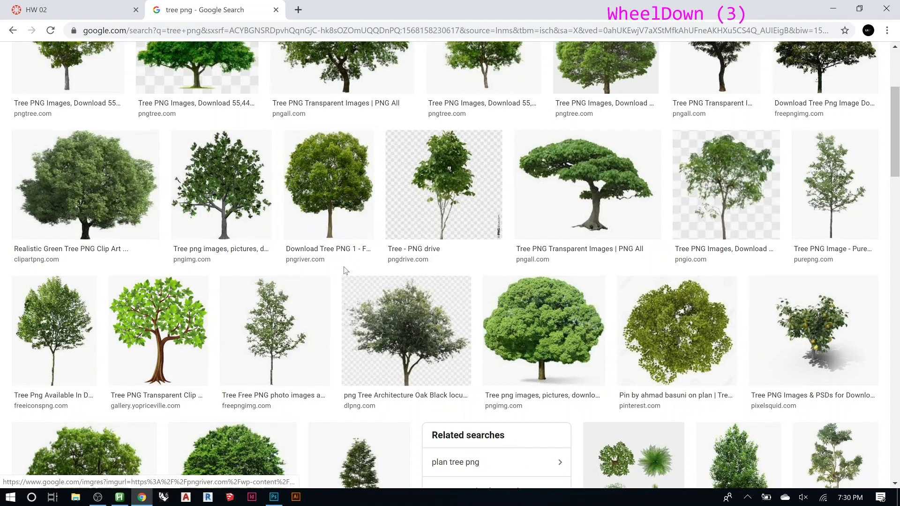
pyautogui.scroll(-2, 345, 273)
pyautogui.scroll(-5, 346, 273)
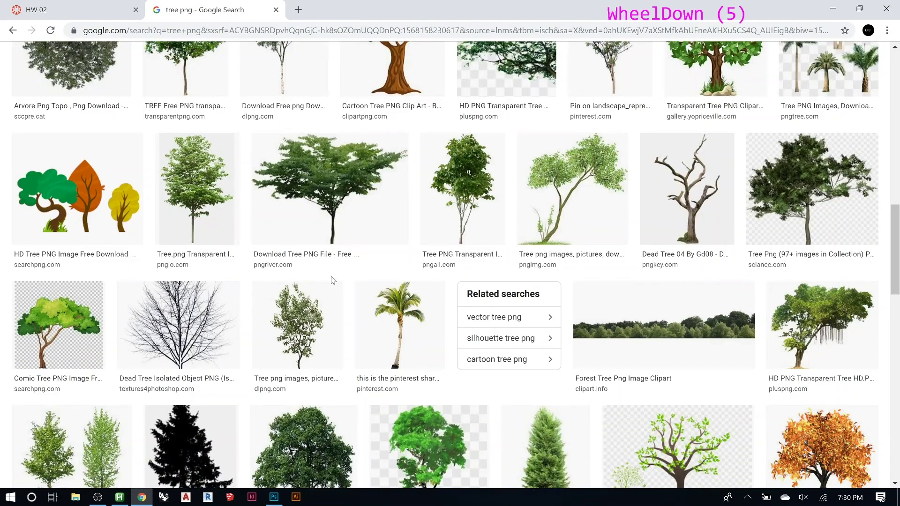
pyautogui.click(675, 202)
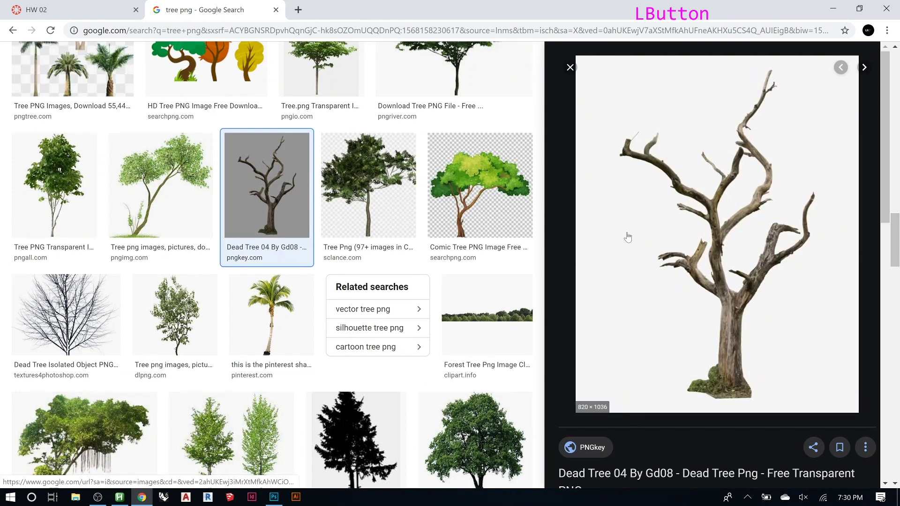
pyautogui.rightClick(694, 221)
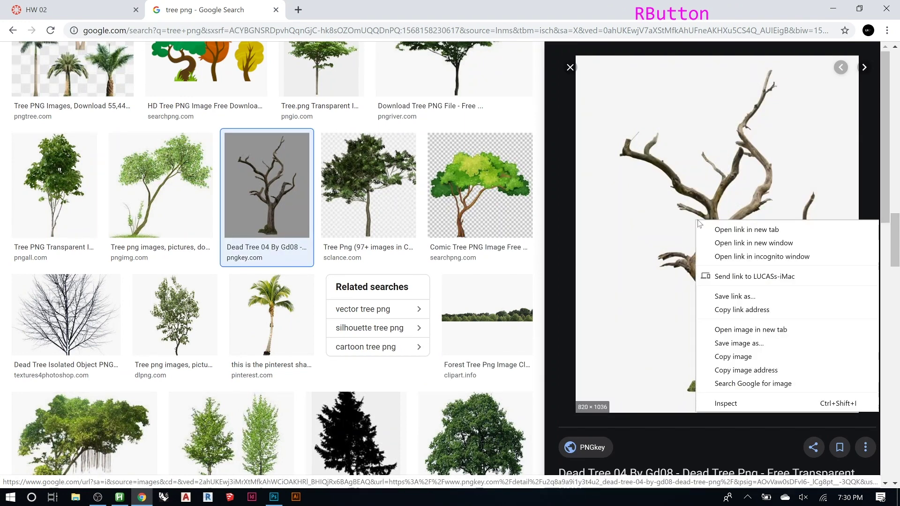
pyautogui.click(739, 343)
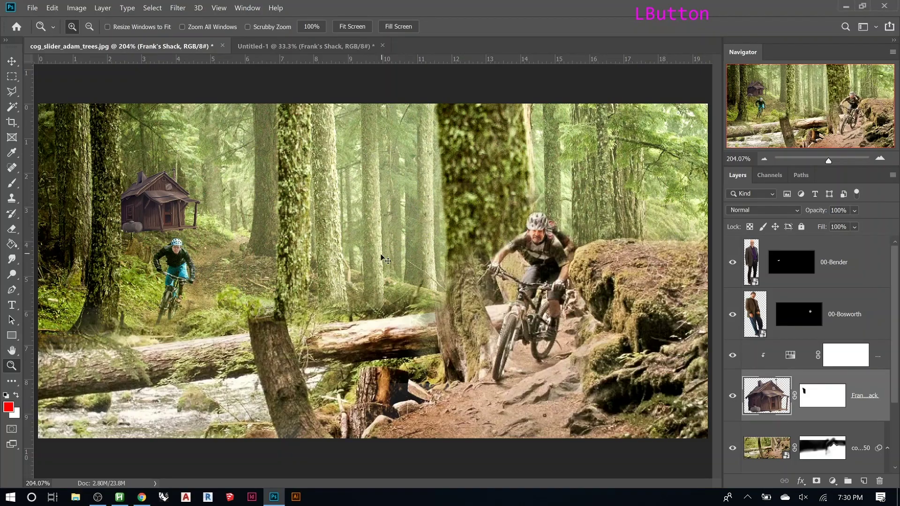
# Paste the dead tree as an unclipped layer between the two figure layers and move it until its base is in view
pyautogui.hotkey('ctrl', 'v')
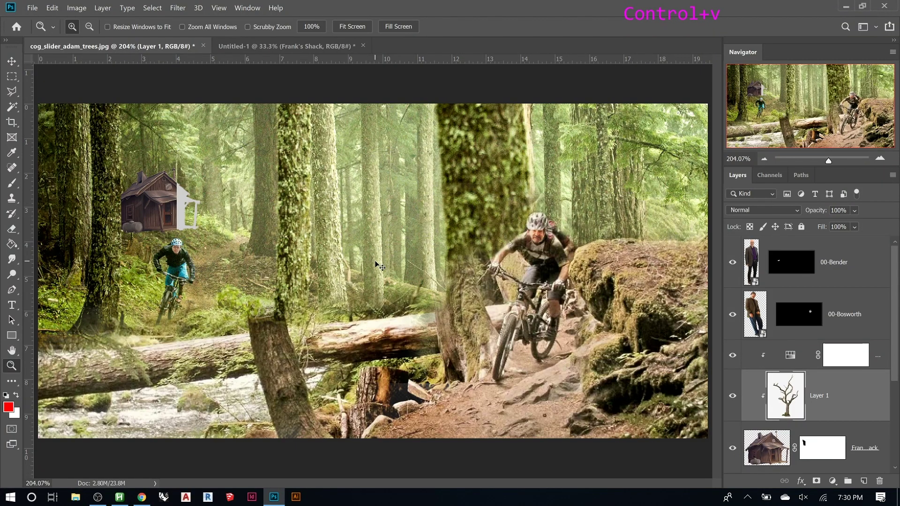
pyautogui.hotkey('ctrl', 'z')
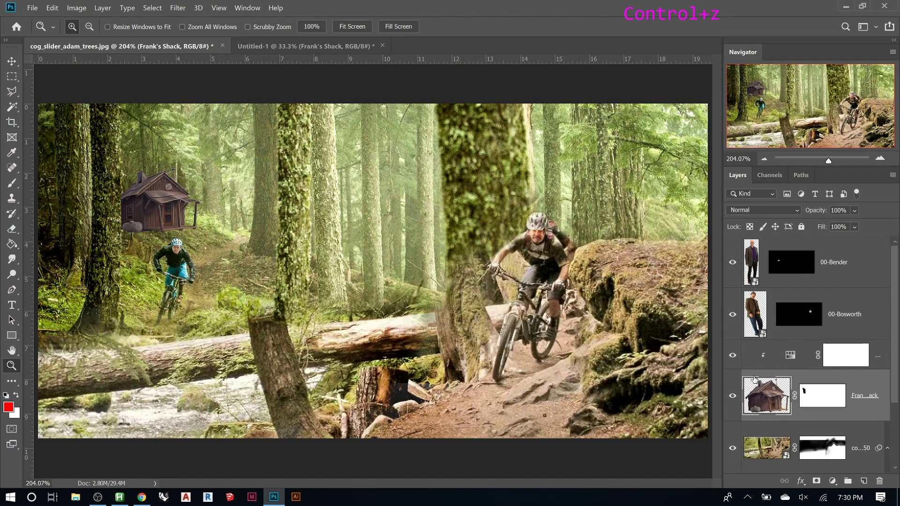
pyautogui.click(796, 323)
pyautogui.hotkey('ctrl', 'v')
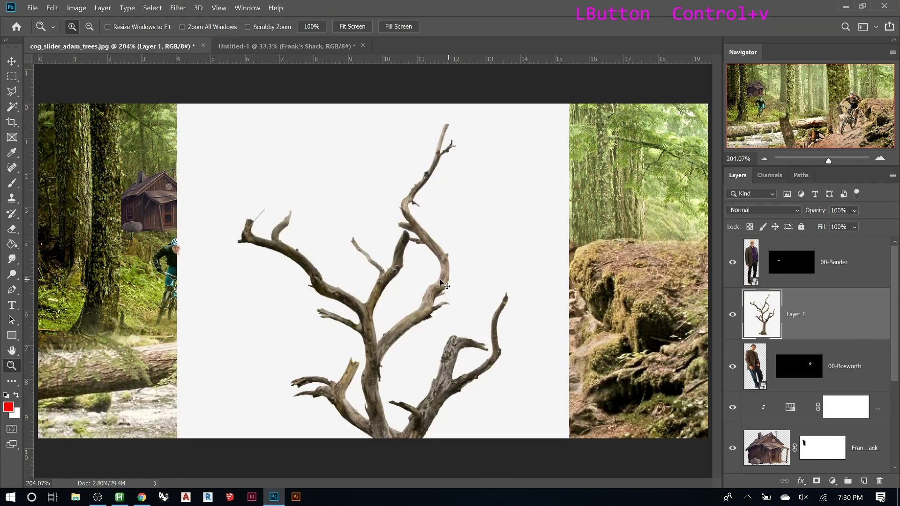
pyautogui.press('v')
pyautogui.moveTo(416, 283); pyautogui.dragTo(434, 301)
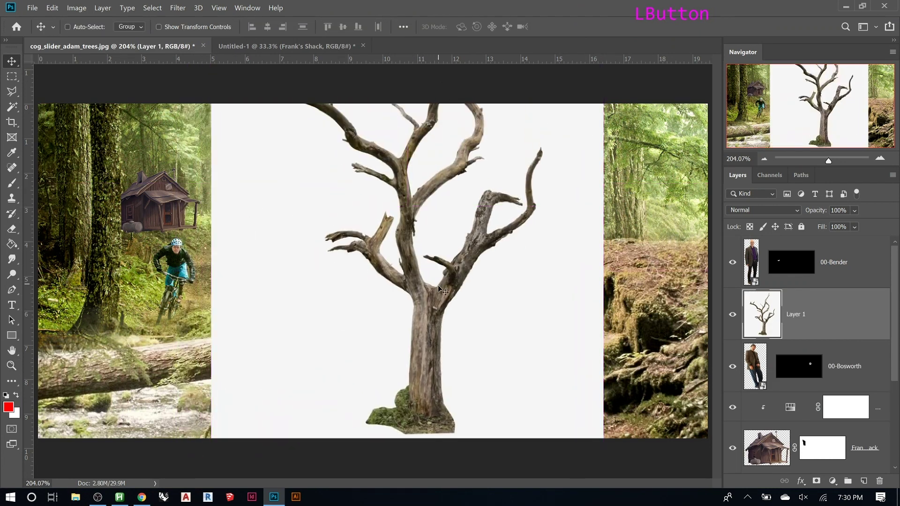
# Try to remove the white background around the dead tree with the Magic Wand at tolerance 4
pyautogui.press('w')
pyautogui.click(517, 328)
pyautogui.press('Delete')
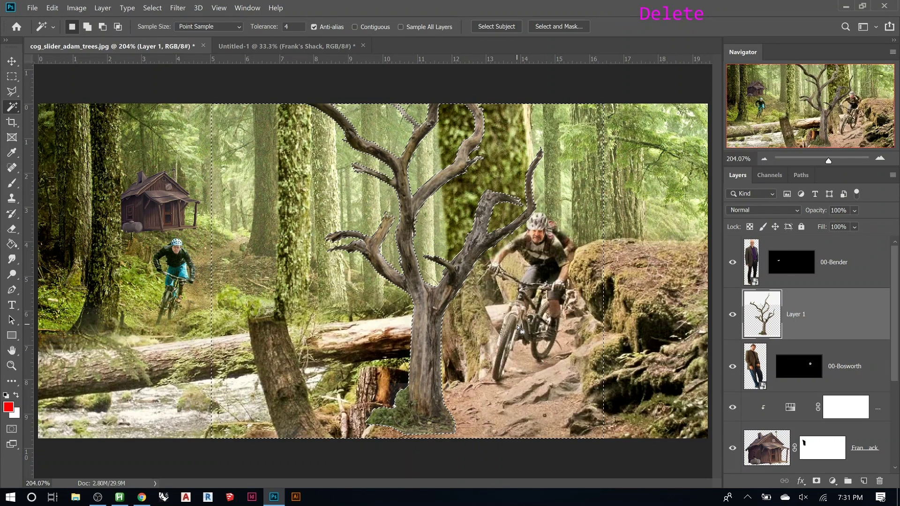
pyautogui.hotkey('ctrl', 'd')
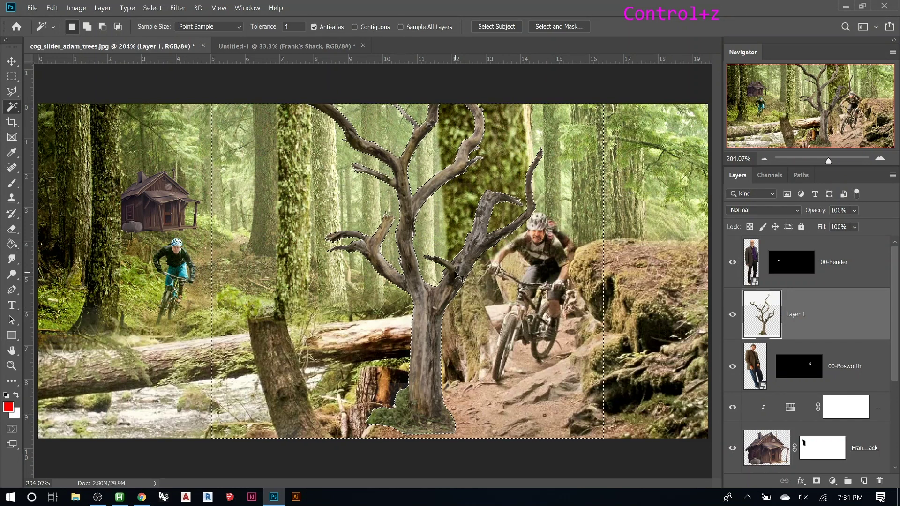
pyautogui.hotkey('ctrl', 'z')
# Delete the white background around the dead tree using the Magic Wand at tolerance 18, and deselect
pyautogui.click(274, 29)
pyautogui.moveTo(269, 29); pyautogui.dragTo(276, 29)
pyautogui.click(432, 171)
pyautogui.click(432, 167)
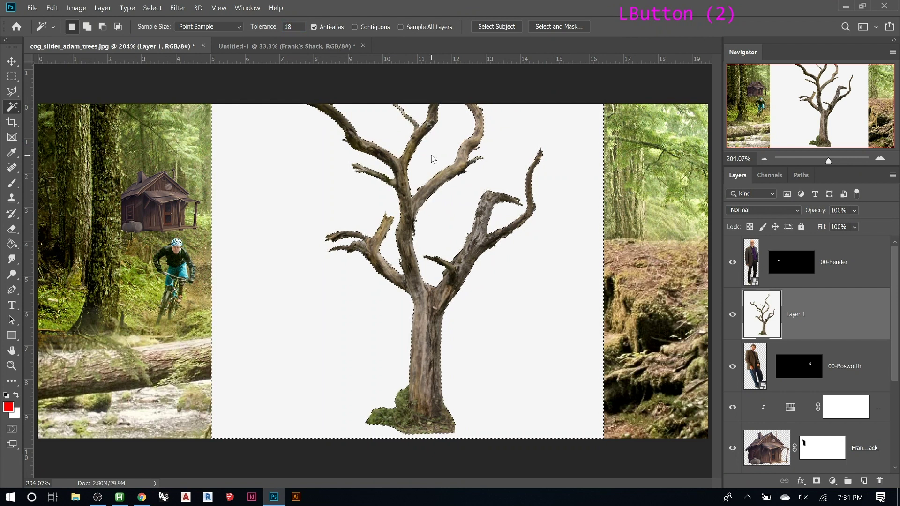
pyautogui.press('Home')
pyautogui.press('Delete')
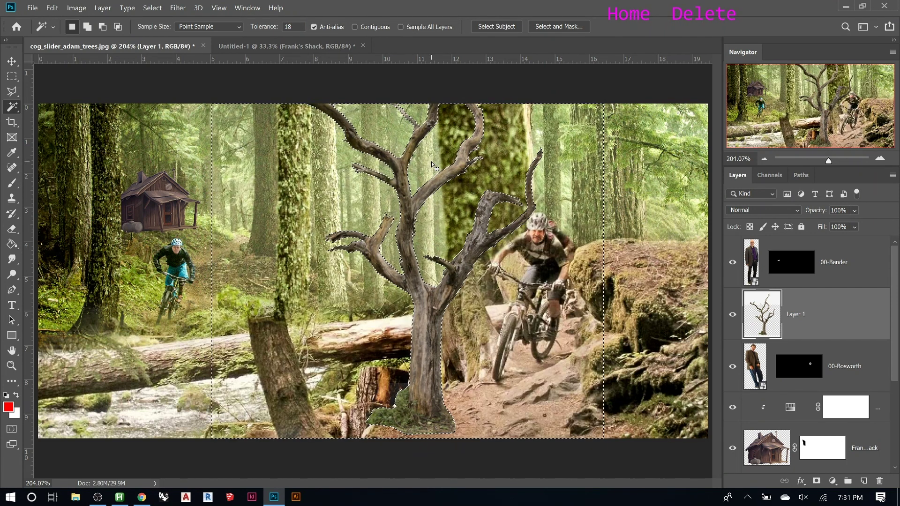
pyautogui.hotkey('ctrl', 'd')
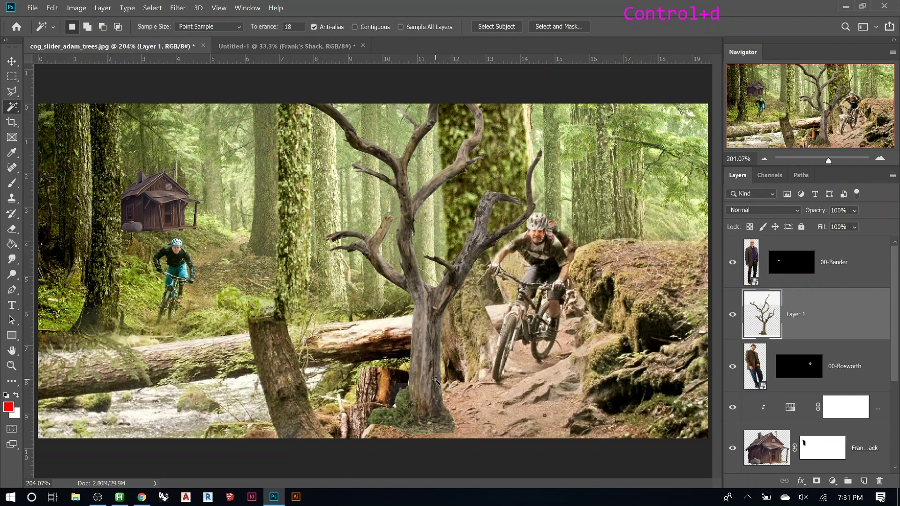
# Raise the dead tree in the scene and delete the leftover background strip beneath its base with a rectangular selection
pyautogui.press('v')
pyautogui.moveTo(428, 367); pyautogui.dragTo(450, 276)
pyautogui.press('m')
pyautogui.click(226, 384)
pyautogui.moveTo(193, 386); pyautogui.dragTo(651, 345)
pyautogui.press('Delete')
pyautogui.hotkey('ctrl', 'd')
# Move the dead tree layer below both figure layers and position its trunk just behind the front cyclist
pyautogui.press('v')
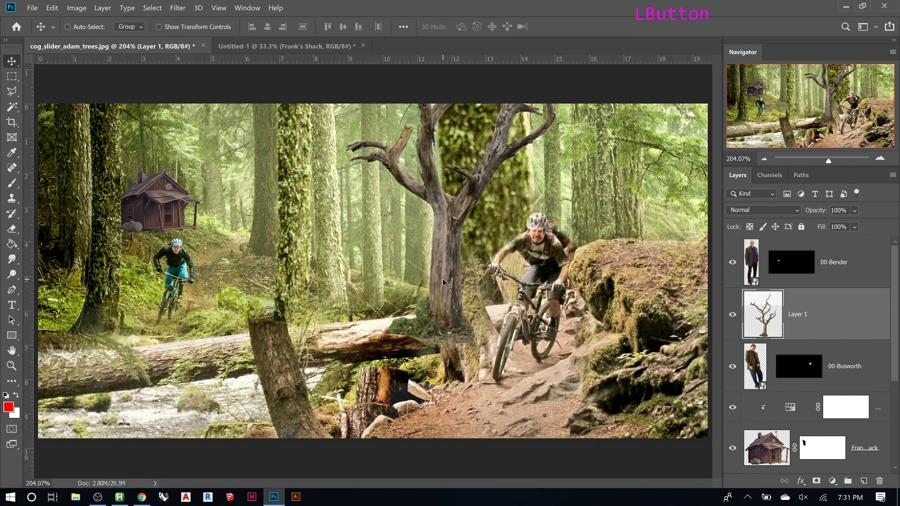
pyautogui.moveTo(443, 282); pyautogui.dragTo(443, 303)
pyautogui.moveTo(817, 316); pyautogui.dragTo(814, 381)
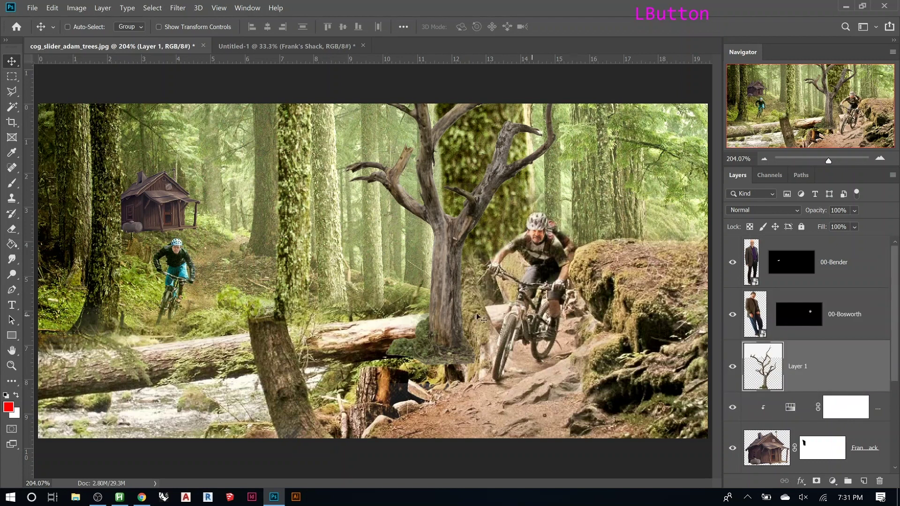
pyautogui.moveTo(443, 326); pyautogui.dragTo(461, 334)
# Scale the dead tree to about 114.56% from its base over the mossy trunk, and check its placement at reduced opacity
pyautogui.hotkey('ctrl', 't')
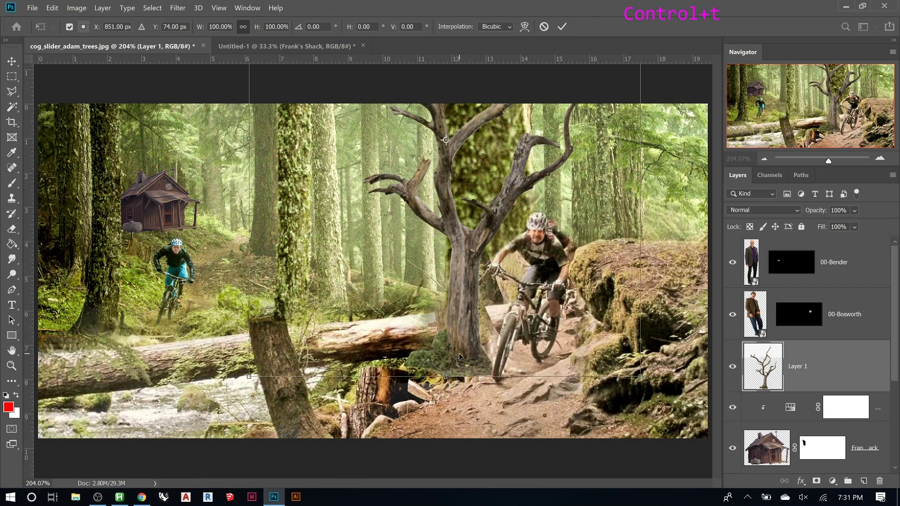
pyautogui.moveTo(457, 353)
pyautogui.mouseDown()
pyautogui.moveTo(470, 310)
pyautogui.moveTo(470, 357)
pyautogui.moveTo(451, 361)
pyautogui.mouseUp()
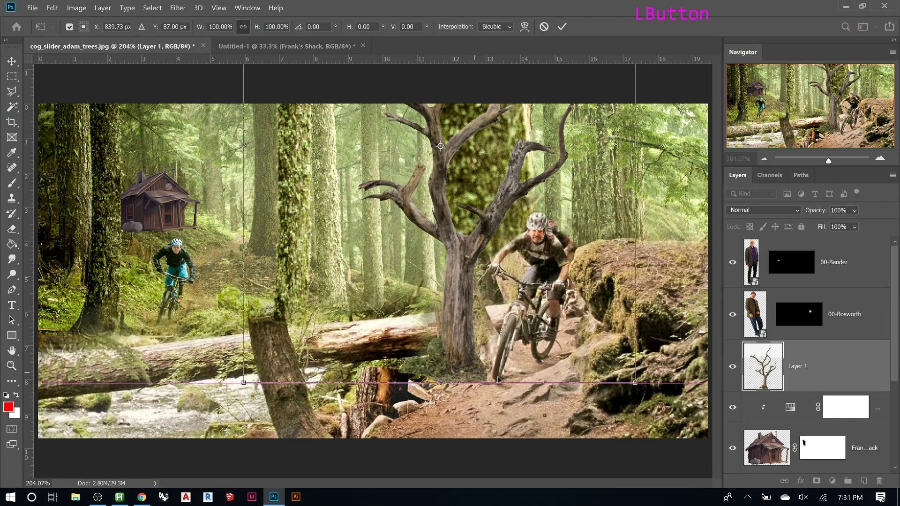
pyautogui.keyDown('alt'); pyautogui.click(463, 375); pyautogui.keyUp('alt')
pyautogui.moveTo(244, 380); pyautogui.dragTo(214, 389)
pyautogui.moveTo(455, 253)
pyautogui.mouseDown()
pyautogui.moveTo(440, 254)
pyautogui.moveTo(454, 239)
pyautogui.mouseUp()
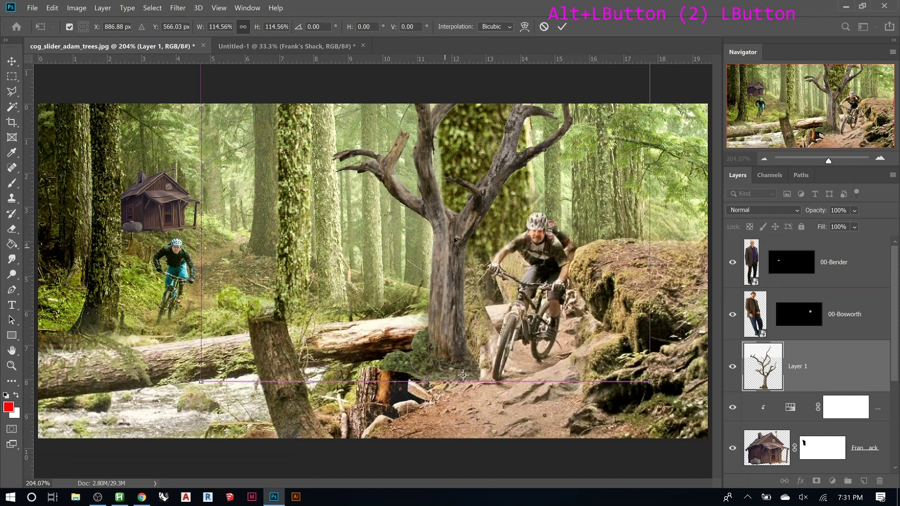
pyautogui.click(562, 27)
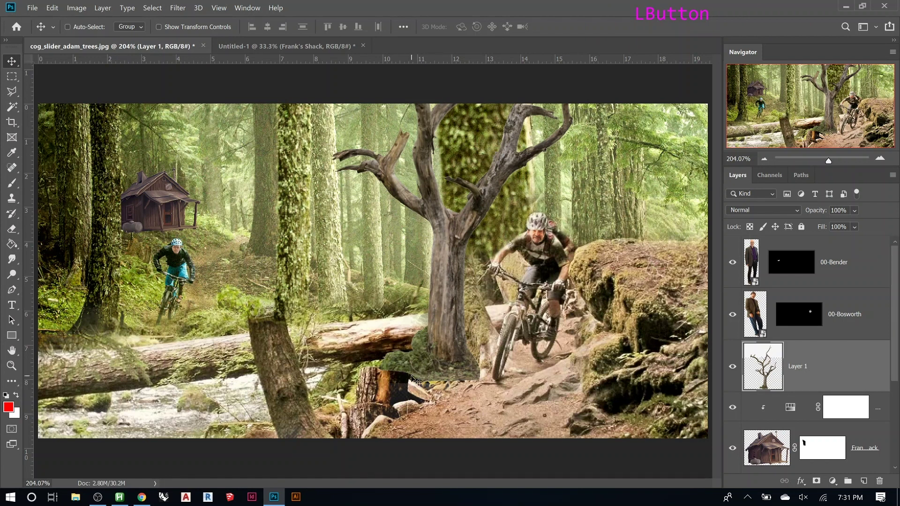
pyautogui.moveTo(827, 214)
pyautogui.mouseDown()
pyautogui.moveTo(802, 215)
pyautogui.moveTo(826, 216)
pyautogui.mouseUp()
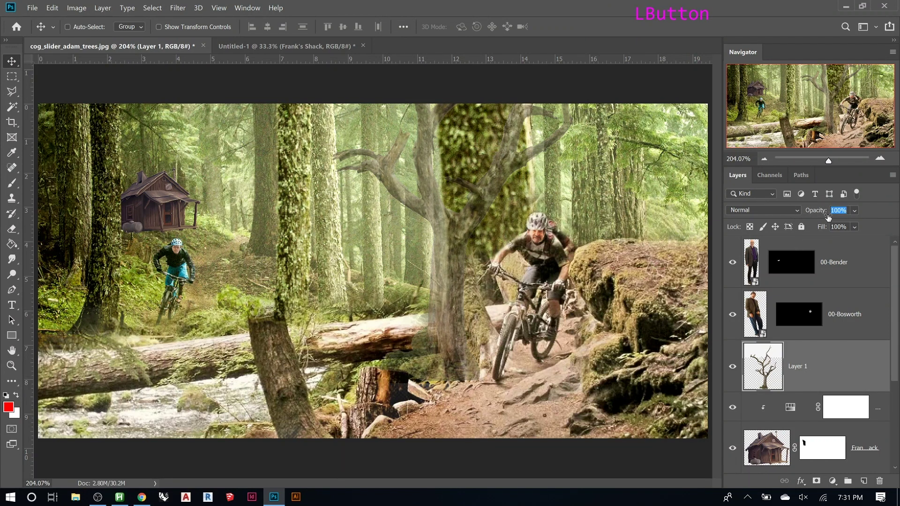
pyautogui.press('Return')
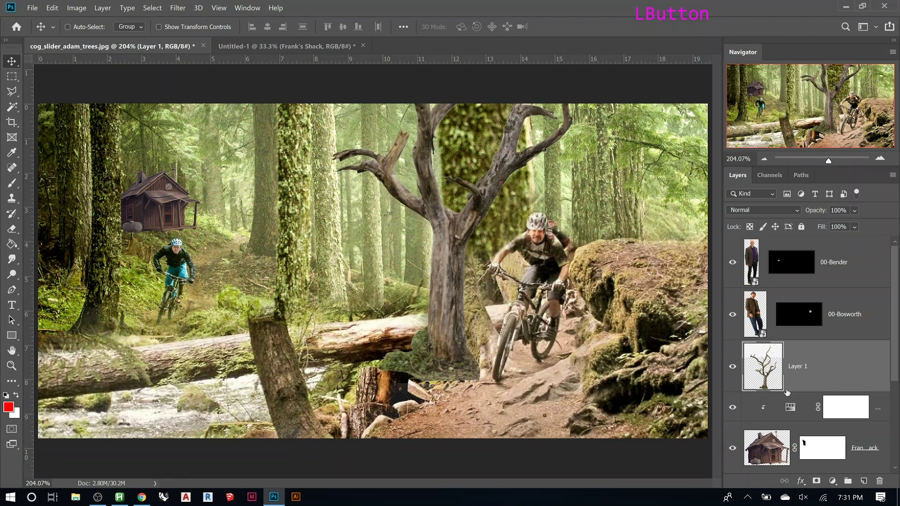
# Add a layer mask to the dead tree and fade its base into the ground with an 80 px black brush at 20% opacity
pyautogui.click(816, 480)
pyautogui.press('b')
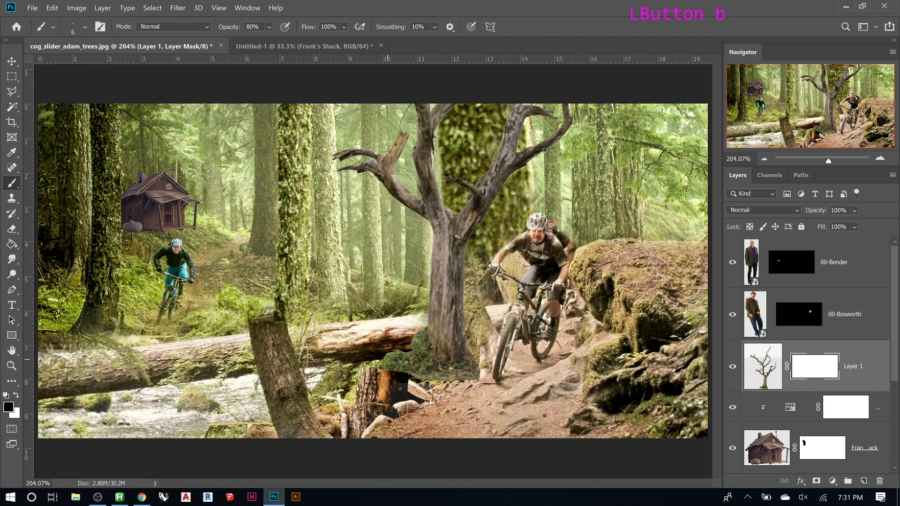
pyautogui.press('2')
pyautogui.press(']')
pyautogui.press(']')
pyautogui.press(']')
pyautogui.press(']')
pyautogui.press(']')
pyautogui.press(']')
pyautogui.press(']')
pyautogui.press(']')
pyautogui.press(']')
pyautogui.press(']')
pyautogui.press(']')
pyautogui.press(']')
pyautogui.press(']')
pyautogui.press(']')
pyautogui.press(']')
pyautogui.tripleClick(381, 359)
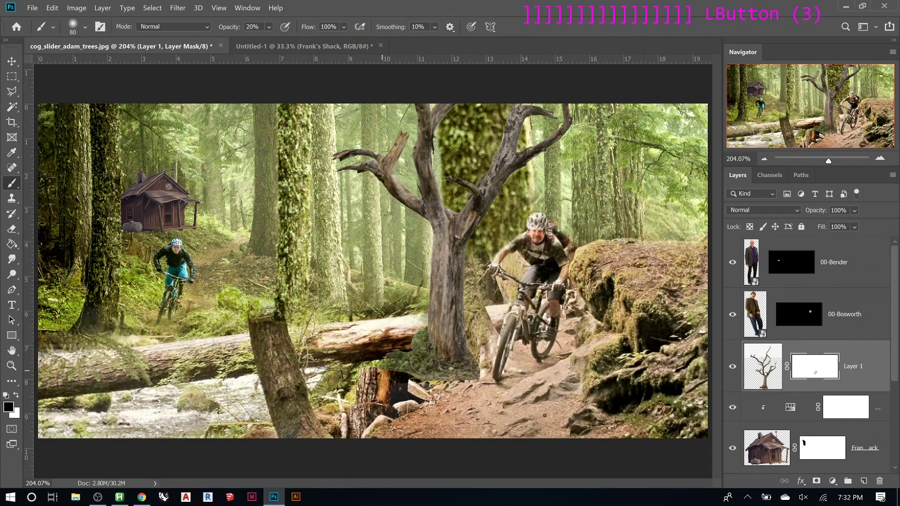
pyautogui.moveTo(456, 392)
pyautogui.mouseDown()
pyautogui.moveTo(409, 386)
pyautogui.moveTo(422, 389)
pyautogui.mouseUp()
pyautogui.moveTo(457, 390)
pyautogui.mouseDown()
pyautogui.moveTo(415, 391)
pyautogui.moveTo(472, 394)
pyautogui.moveTo(442, 393)
pyautogui.mouseUp()
pyautogui.moveTo(468, 392); pyautogui.dragTo(440, 394)
pyautogui.moveTo(469, 391); pyautogui.dragTo(440, 397)
pyautogui.click(519, 362)
pyautogui.click(540, 322)
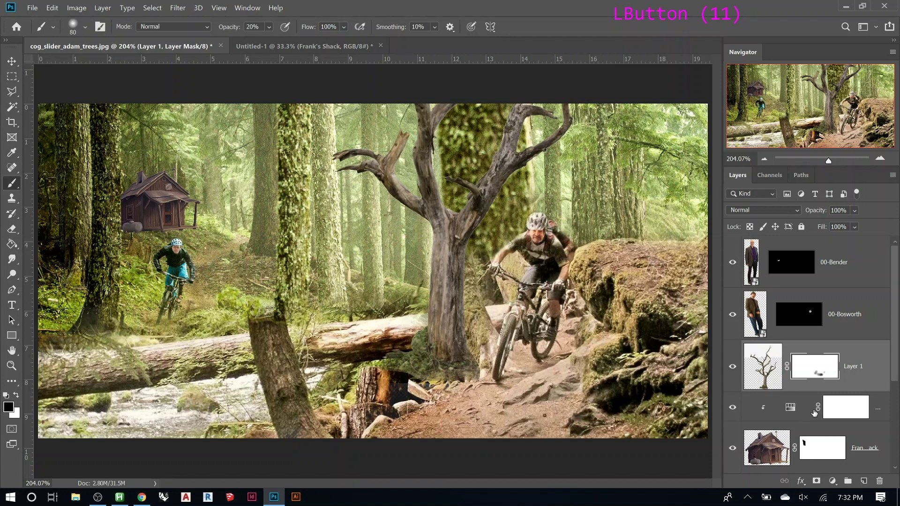
# Increase the dead tree image's contrast with Levels, setting the input black point to 30 and the white point to about 208
pyautogui.click(763, 370)
pyautogui.hotkey('ctrl', 'l')
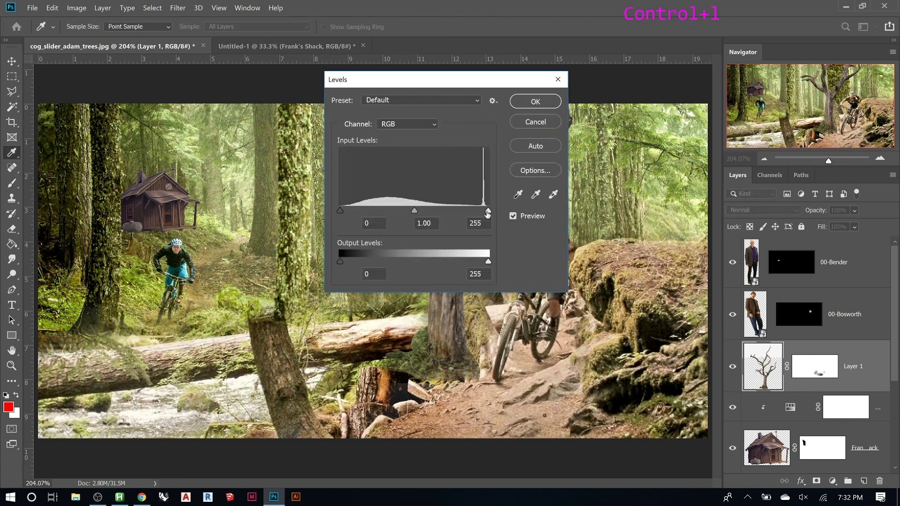
pyautogui.moveTo(426, 86); pyautogui.dragTo(196, 257)
pyautogui.moveTo(111, 384); pyautogui.dragTo(127, 386)
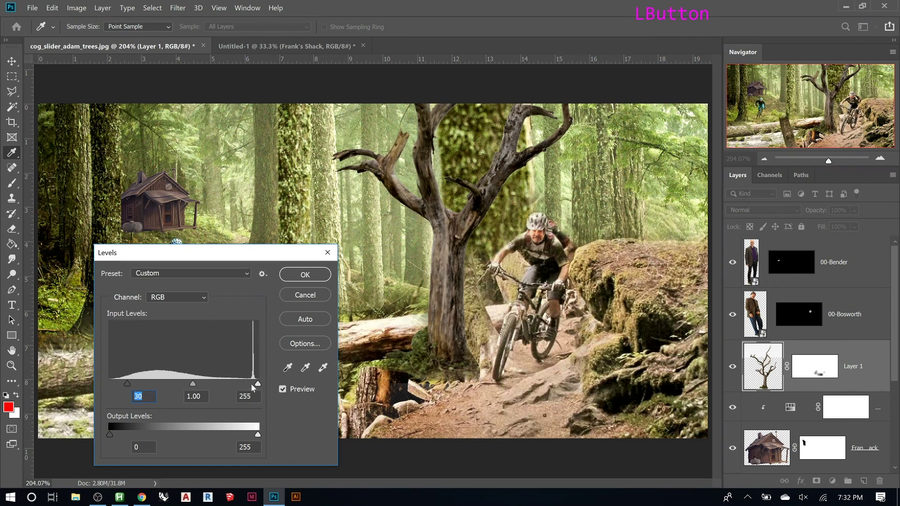
pyautogui.moveTo(257, 386); pyautogui.dragTo(234, 387)
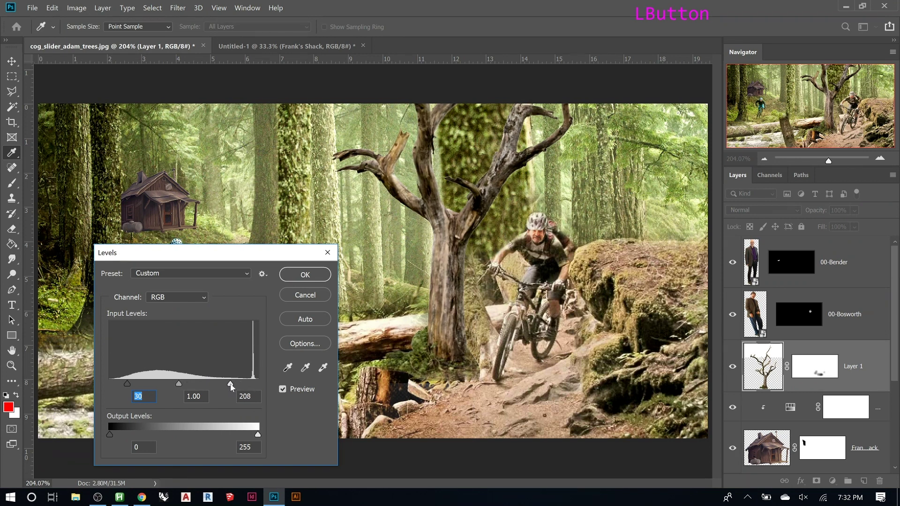
pyautogui.moveTo(231, 383); pyautogui.dragTo(232, 383)
pyautogui.click(305, 275)
pyautogui.press('b')
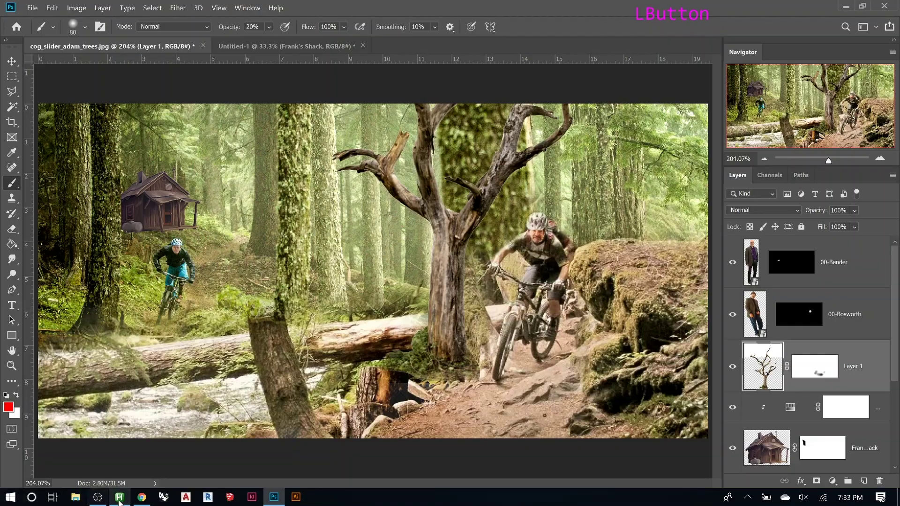
# Switch to Chrome and search Google Images for "squirrel png"
pyautogui.click(141, 501)
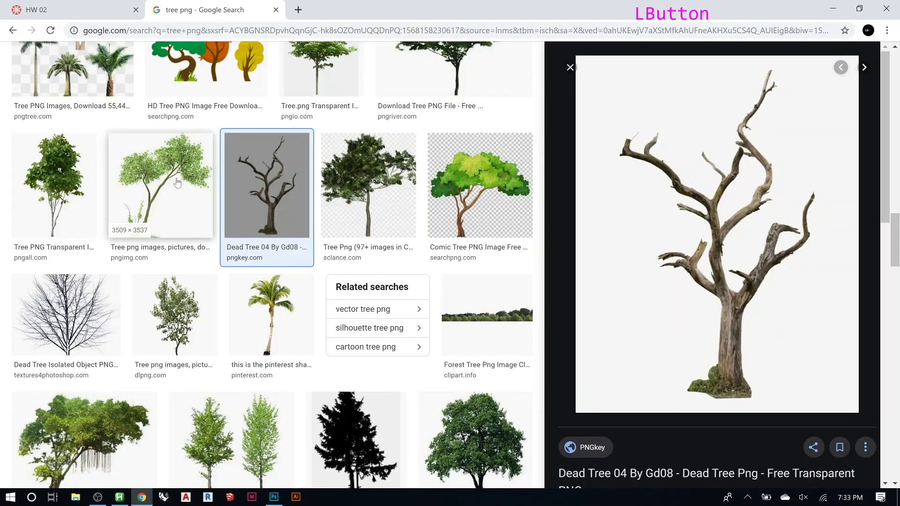
pyautogui.click(285, 33)
pyautogui.write('sq')
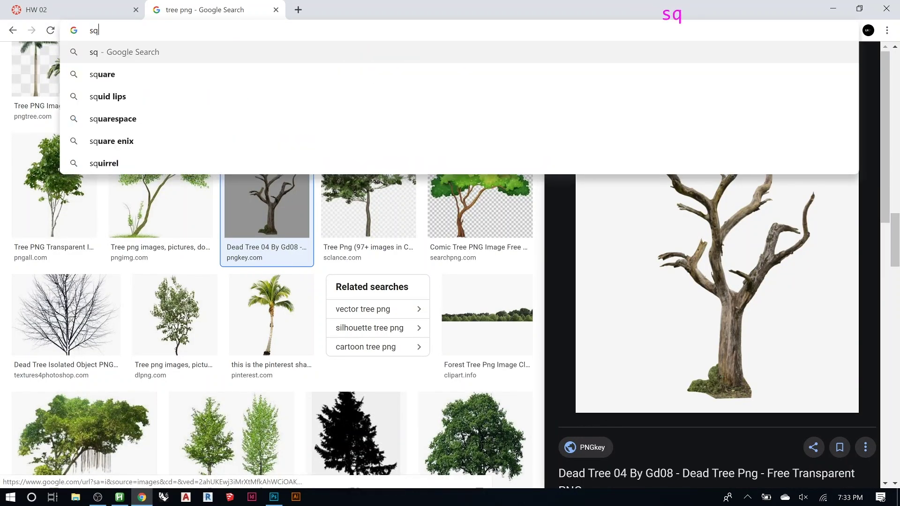
pyautogui.write('uirrel png')
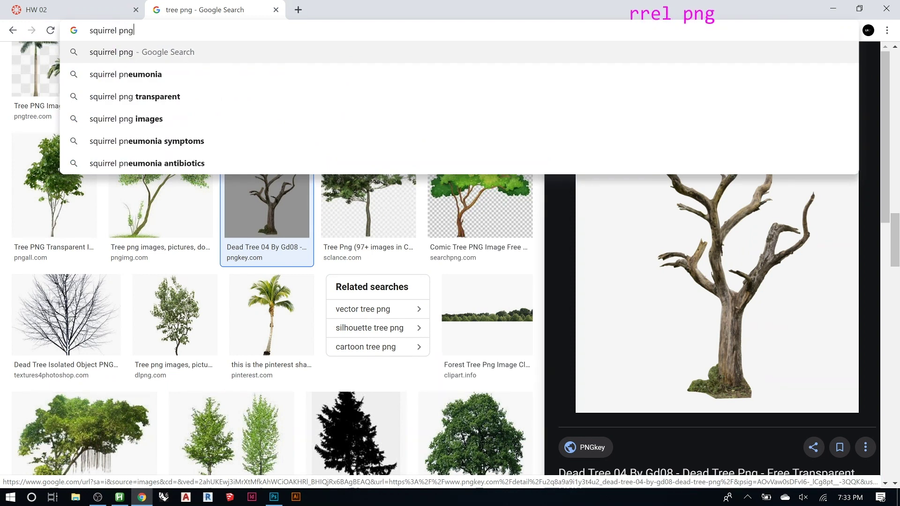
pyautogui.press('Return')
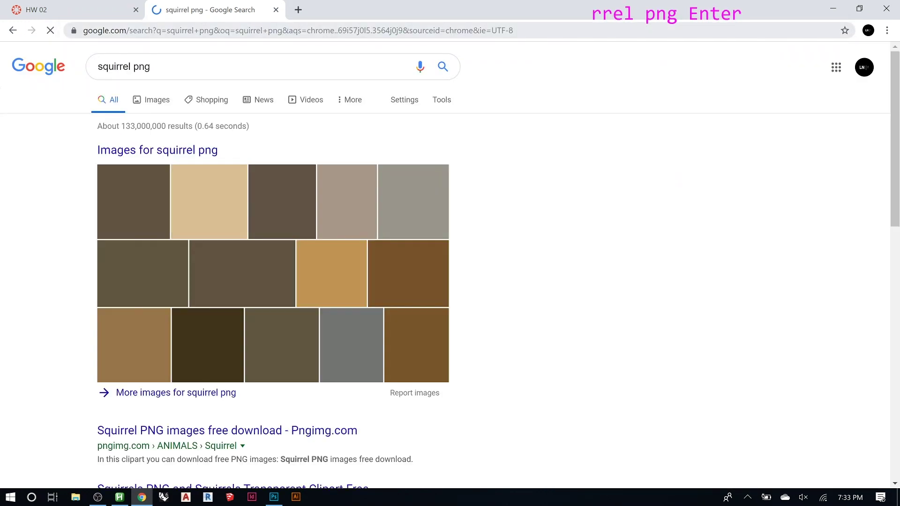
pyautogui.click(164, 108)
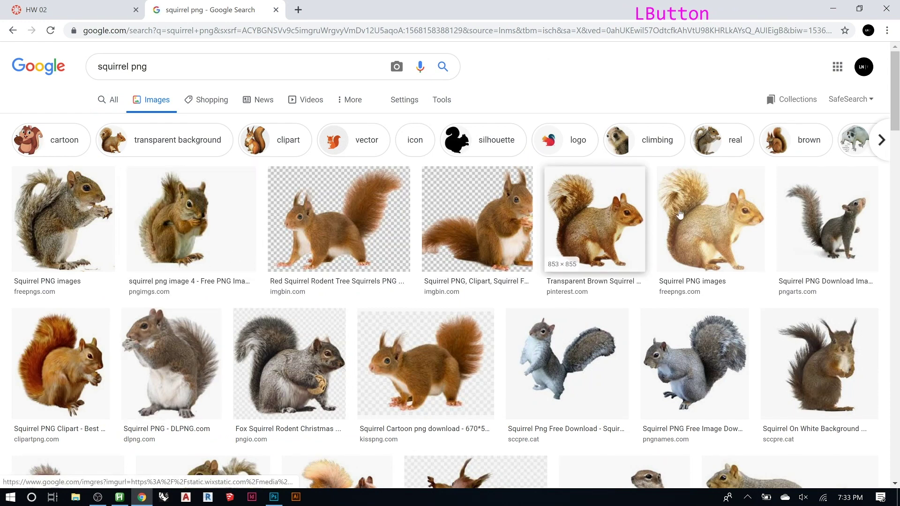
# Copy the PNG Arts image of the upward-looking grey squirrel and paste it into the forest collage in Photoshop
pyautogui.click(825, 218)
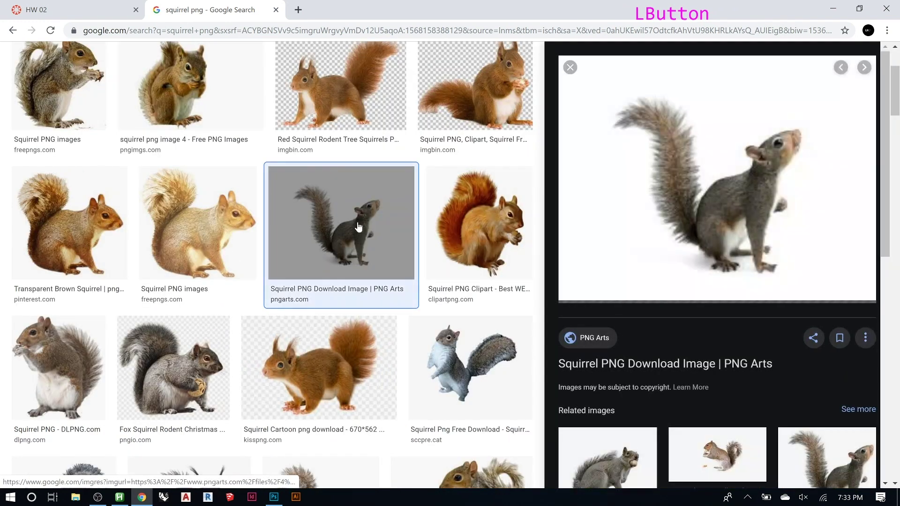
pyautogui.rightClick(675, 211)
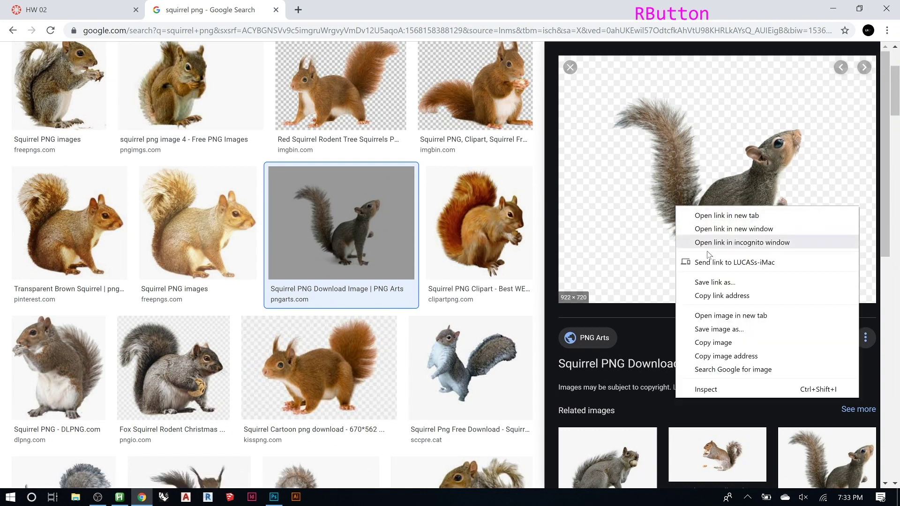
pyautogui.click(713, 344)
pyautogui.click(832, 9)
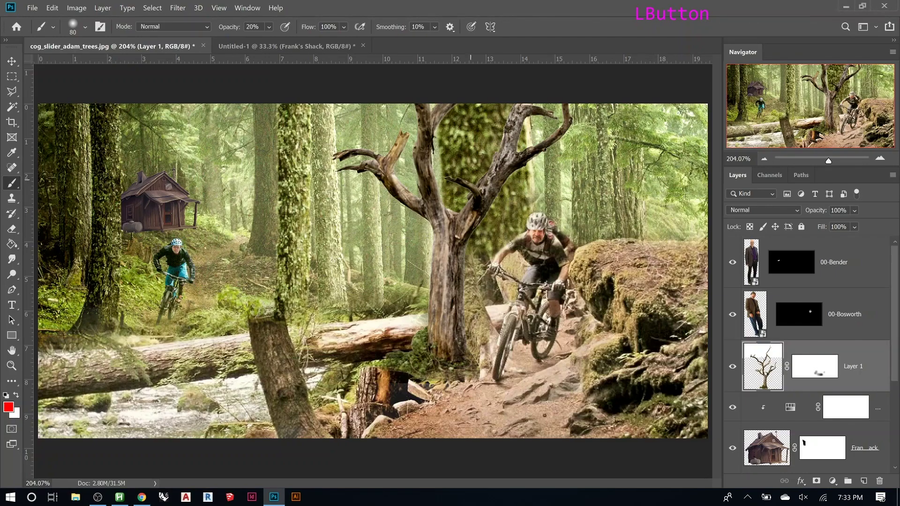
pyautogui.hotkey('ctrl', 'v')
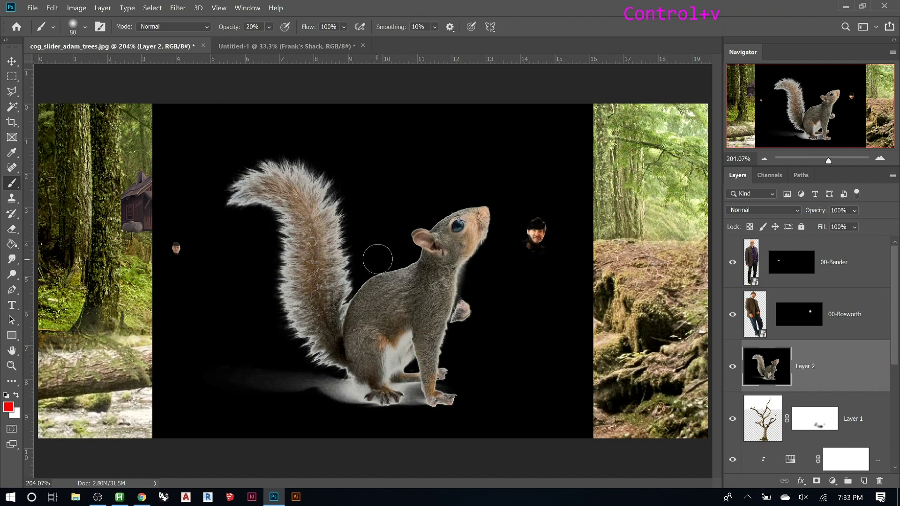
# Delete the squirrel's black background using the Magic Wand at tolerance 18, subtracting the head and chest with the Polygonal Lasso, and deselect
pyautogui.press('w')
pyautogui.click(389, 228)
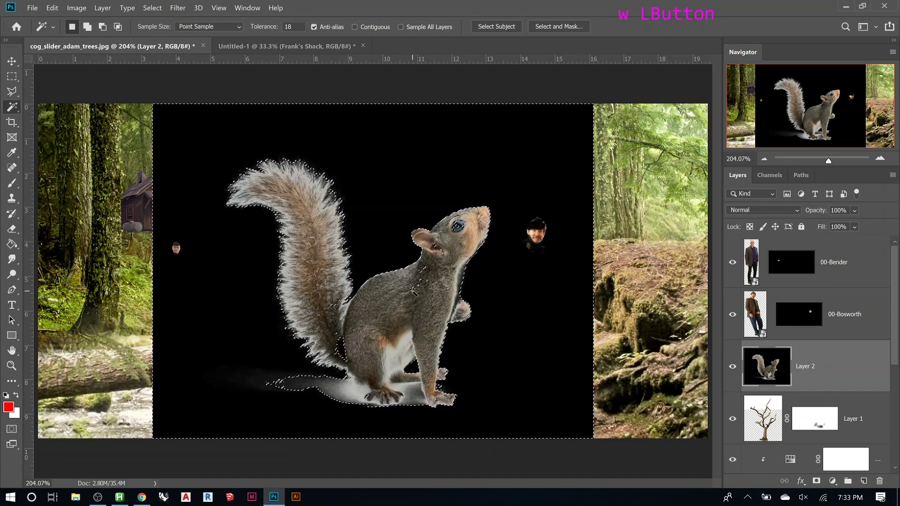
pyautogui.press('l')
pyautogui.keyDown('alt'); pyautogui.click(451, 276); pyautogui.keyUp('alt')
pyautogui.keyDown('alt'); pyautogui.click(475, 242); pyautogui.keyUp('alt')
pyautogui.keyDown('alt'); pyautogui.click(464, 214); pyautogui.keyUp('alt')
pyautogui.keyDown('alt'); pyautogui.click(435, 233); pyautogui.keyUp('alt')
pyautogui.keyDown('alt'); pyautogui.click(430, 252); pyautogui.keyUp('alt')
pyautogui.keyDown('alt'); pyautogui.click(422, 266); pyautogui.keyUp('alt')
pyautogui.keyDown('alt'); pyautogui.click(393, 300); pyautogui.keyUp('alt')
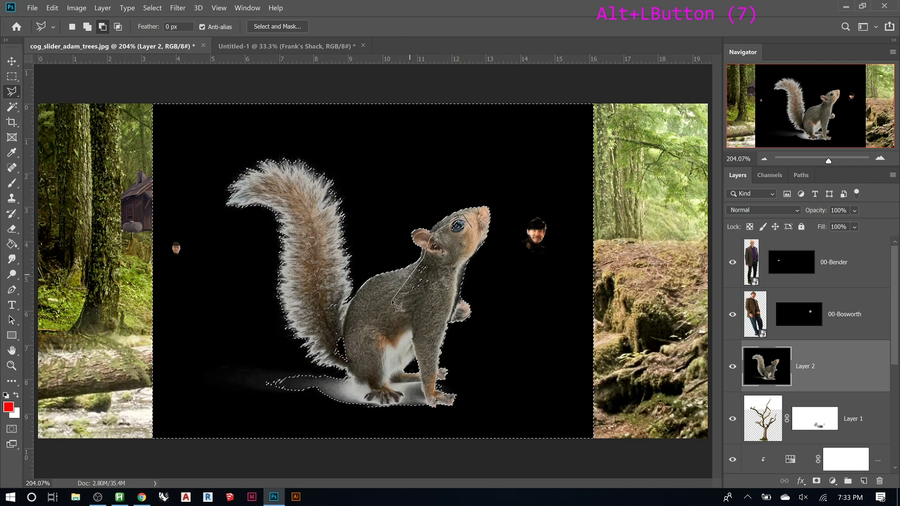
pyautogui.keyDown('alt'); pyautogui.click(439, 306); pyautogui.keyUp('alt')
pyautogui.keyDown('alt'); pyautogui.click(452, 276); pyautogui.keyUp('alt')
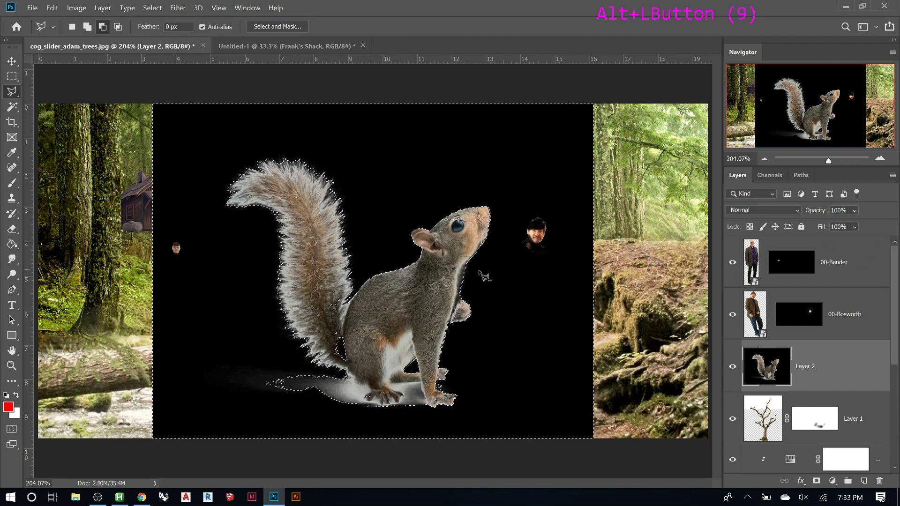
pyautogui.press('Delete')
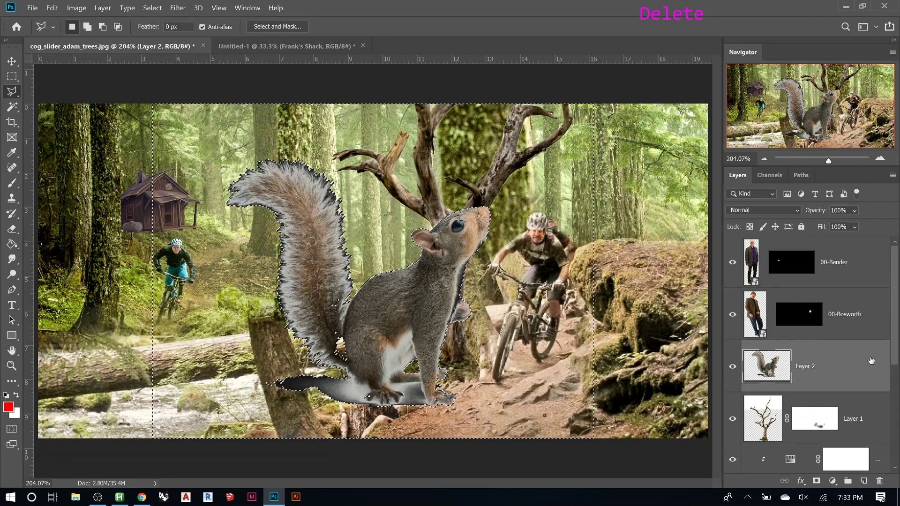
pyautogui.hotkey('ctrl', 'd')
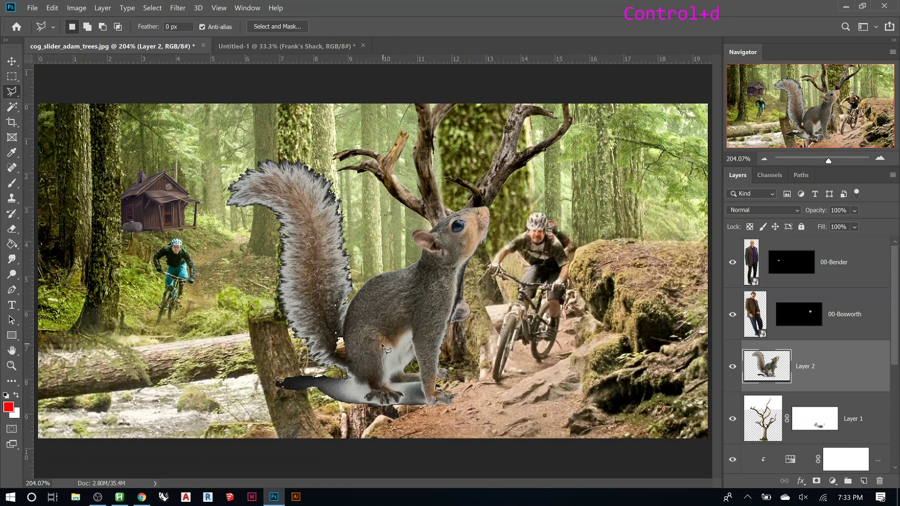
# Scale the squirrel down to 18.20% and place it on the far-left end of the fallen log
pyautogui.press('v')
pyautogui.moveTo(389, 320); pyautogui.dragTo(295, 309)
pyautogui.hotkey('ctrl', 't')
pyautogui.moveTo(268, 345); pyautogui.dragTo(278, 316)
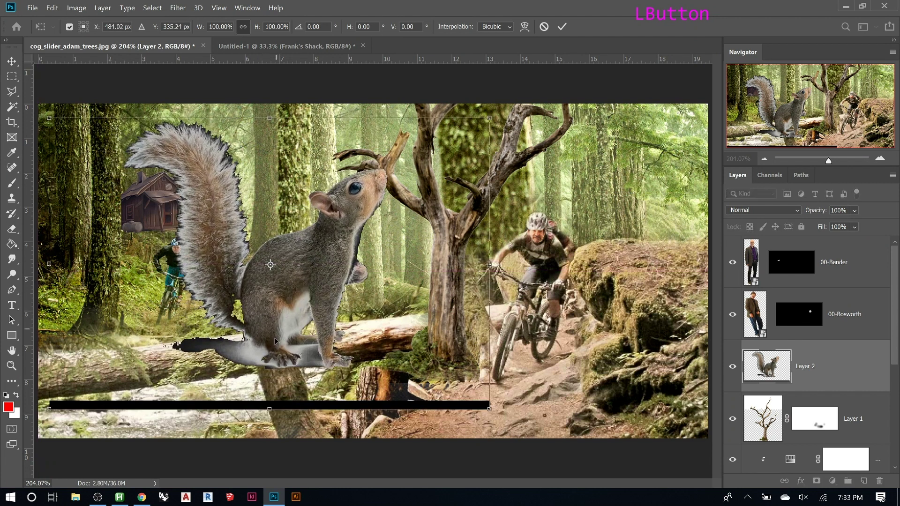
pyautogui.keyDown('alt'); pyautogui.click(260, 343); pyautogui.keyUp('alt')
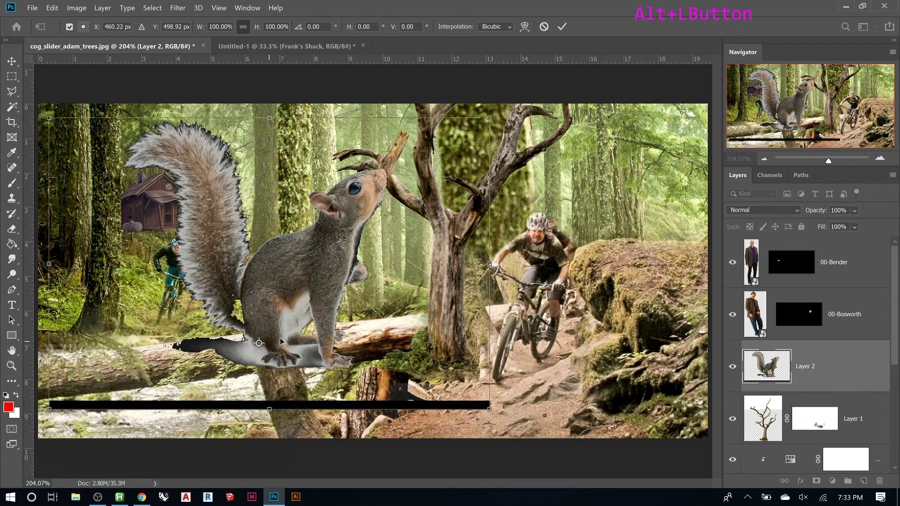
pyautogui.moveTo(490, 117); pyautogui.dragTo(303, 291)
pyautogui.moveTo(273, 336); pyautogui.dragTo(110, 351)
pyautogui.moveTo(143, 308)
pyautogui.mouseDown()
pyautogui.moveTo(126, 319)
pyautogui.moveTo(134, 318)
pyautogui.mouseUp()
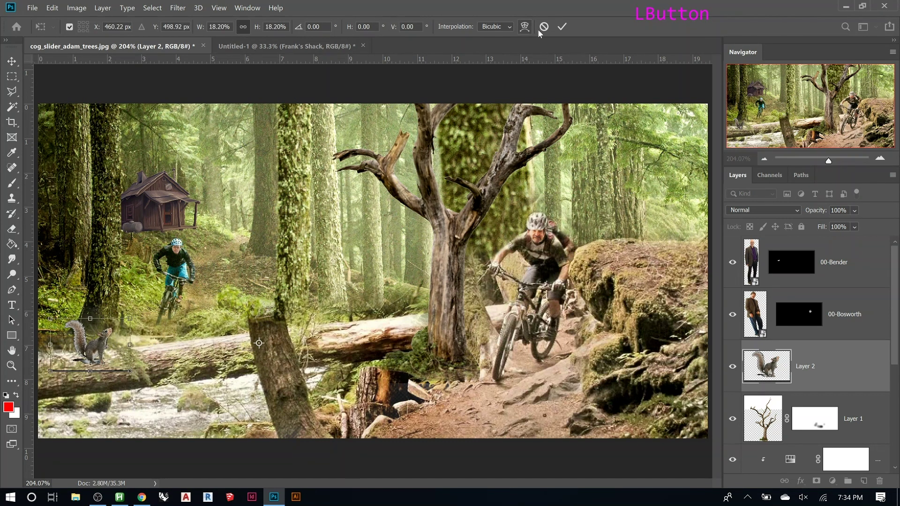
pyautogui.click(561, 27)
# Delete the leftover black strip beneath the squirrel with a rectangular selection, and deselect
pyautogui.moveTo(107, 362); pyautogui.dragTo(136, 360)
pyautogui.press('m')
pyautogui.press('Delete')
pyautogui.hotkey('ctrl', 'd')
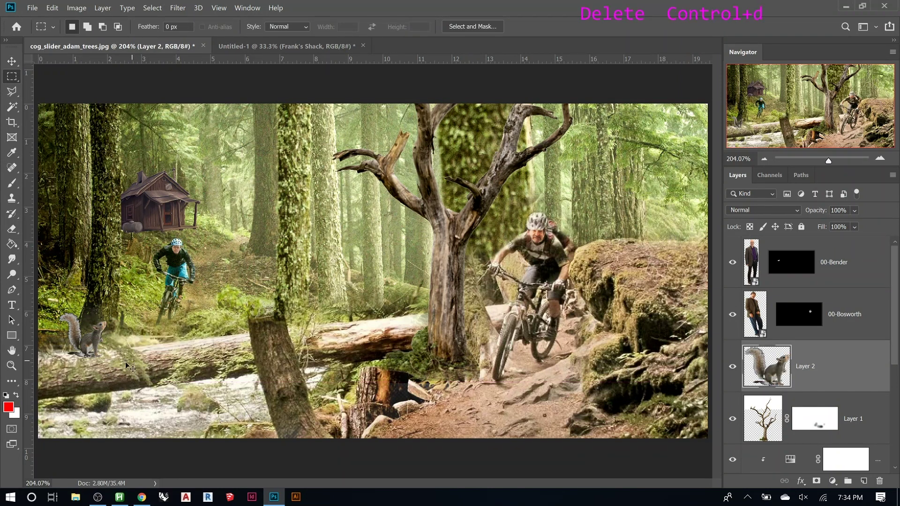
# Inspect the squirrel's edges and feet up close on the log, and add a layer mask to its layer
pyautogui.press('z')
pyautogui.click(205, 384)
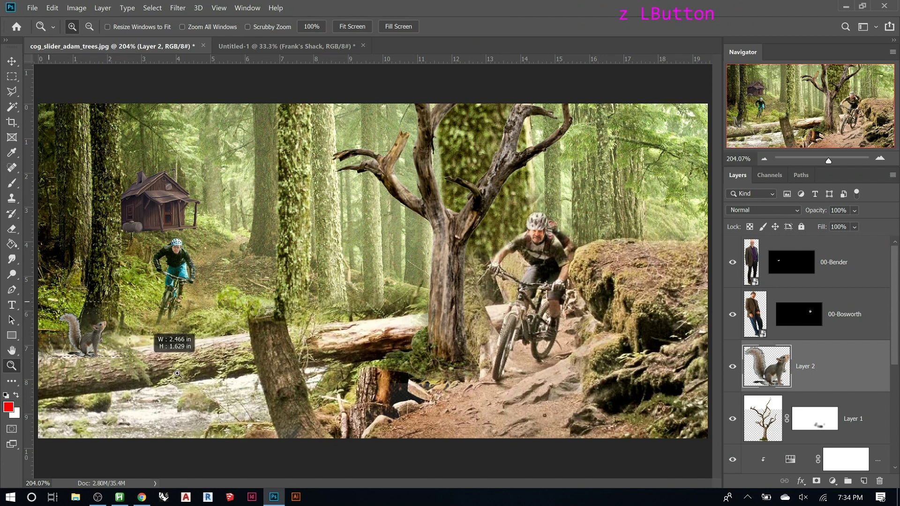
pyautogui.click(206, 383)
pyautogui.scroll(-5, 237, 352)
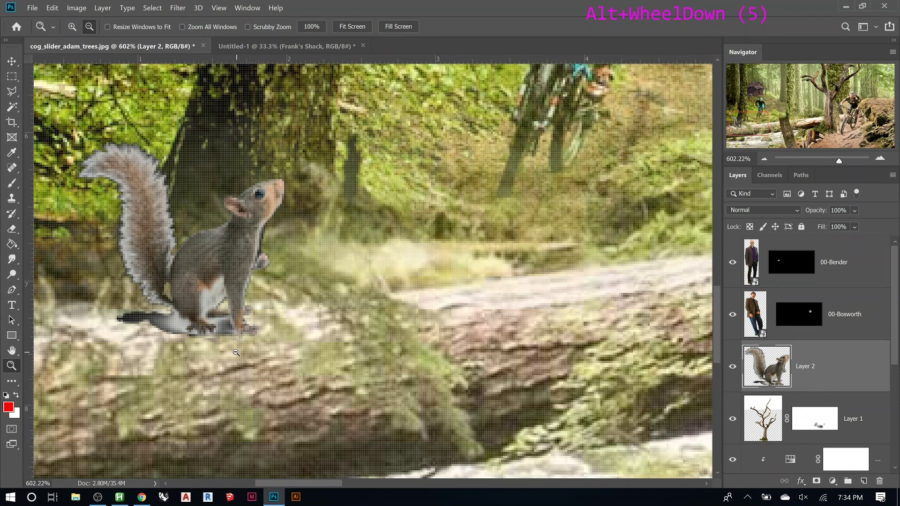
pyautogui.scroll(-2, 157, 347)
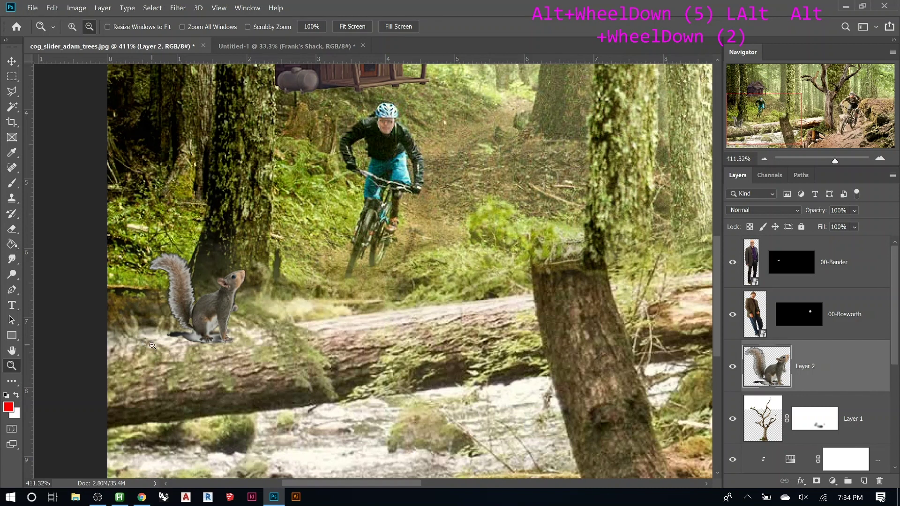
pyautogui.click(816, 480)
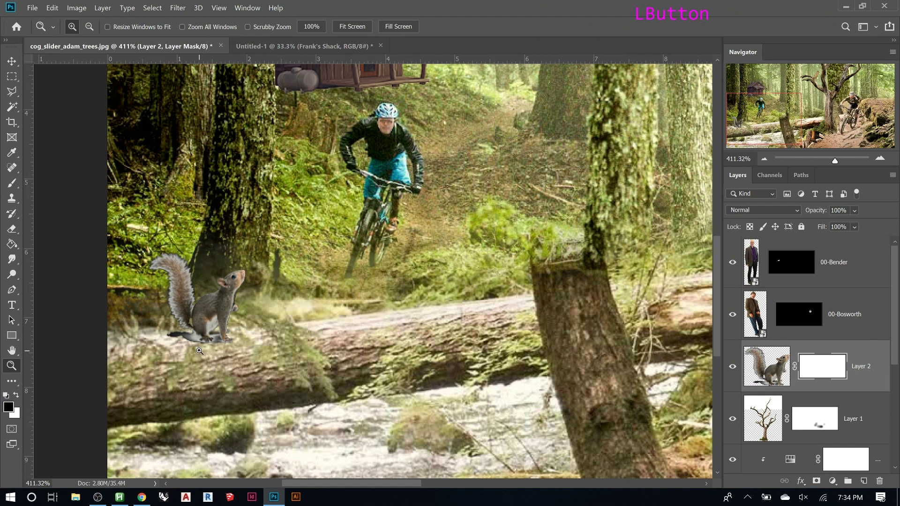
# Choose the Scattered Maple Leaves brush at 74 px
pyautogui.press('b')
pyautogui.rightClick(397, 345)
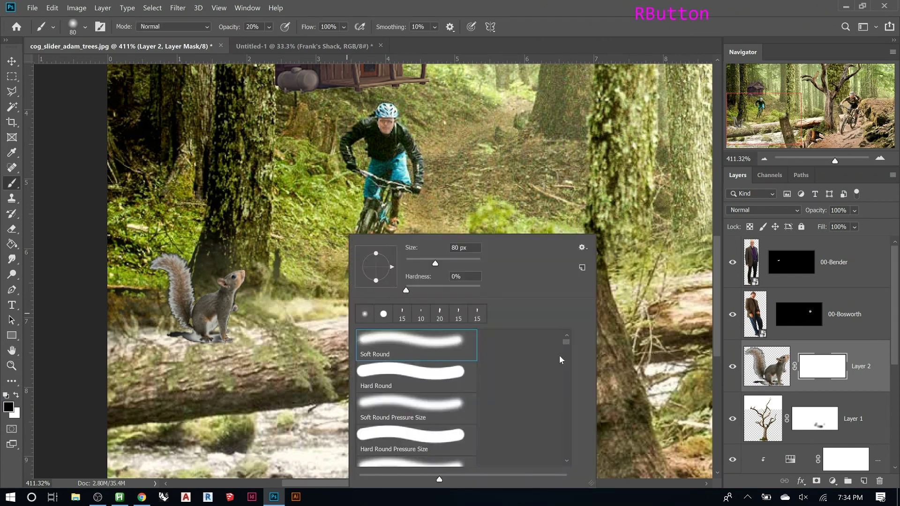
pyautogui.moveTo(566, 343); pyautogui.dragTo(556, 426)
pyautogui.click(428, 386)
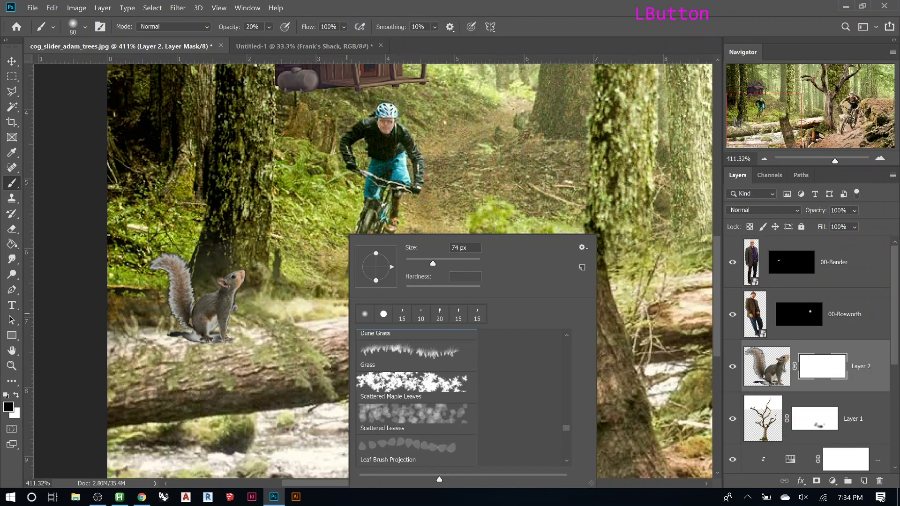
pyautogui.press('Return')
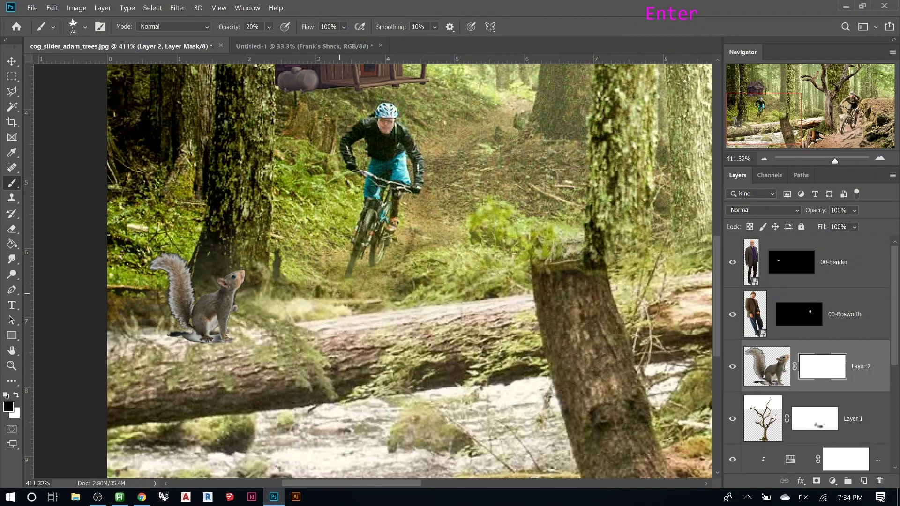
# Create a new layer above the squirrel and paint scattered red maple leaves across the far cyclist and log, raising brush opacity to 100%
pyautogui.click(863, 481)
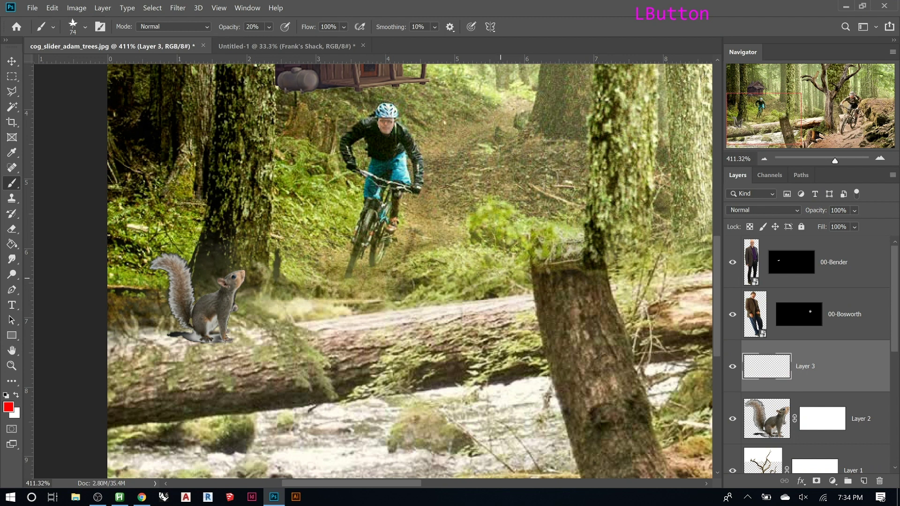
pyautogui.moveTo(389, 255)
pyautogui.mouseDown()
pyautogui.moveTo(436, 328)
pyautogui.moveTo(459, 258)
pyautogui.moveTo(536, 271)
pyautogui.mouseUp()
pyautogui.press('0')
pyautogui.moveTo(140, 117)
pyautogui.mouseDown()
pyautogui.moveTo(375, 197)
pyautogui.moveTo(539, 281)
pyautogui.moveTo(618, 310)
pyautogui.mouseUp()
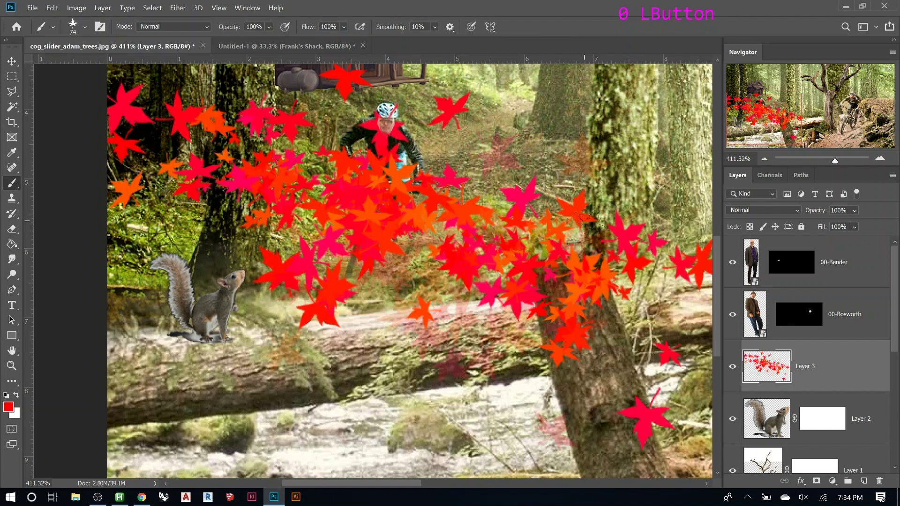
# Reset the brush colours to default and paint black maple leaves over the red ones on the same layer
pyautogui.press('d')
pyautogui.moveTo(253, 225)
pyautogui.mouseDown()
pyautogui.moveTo(457, 269)
pyautogui.moveTo(609, 321)
pyautogui.moveTo(668, 324)
pyautogui.mouseUp()
pyautogui.moveTo(276, 140); pyautogui.dragTo(599, 319)
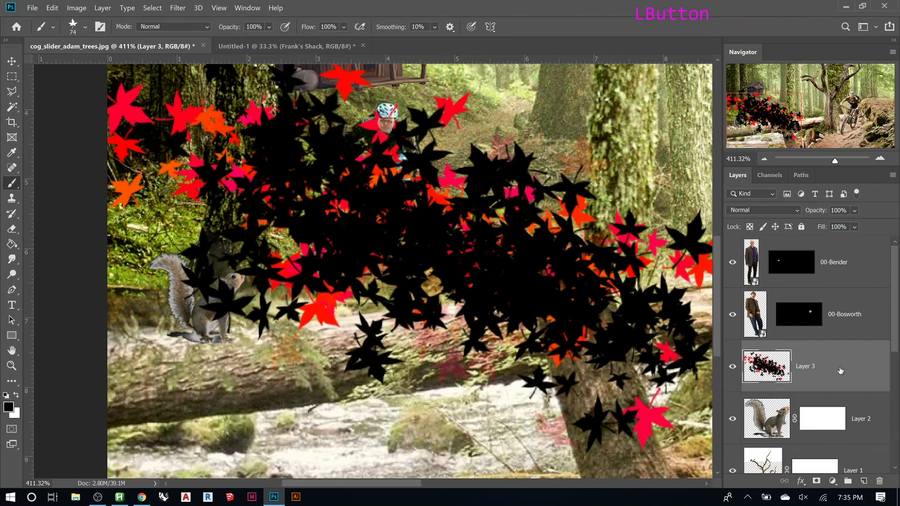
# Delete the maple leaf layer, and paint black leaves at 20 px on the squirrel's layer mask to blend its feet into the log
pyautogui.press('Delete')
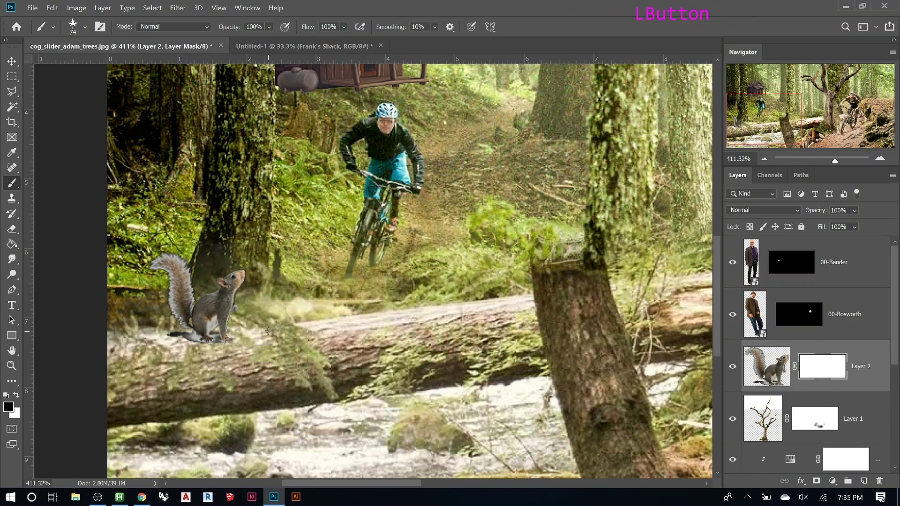
pyautogui.press('[')
pyautogui.press('[')
pyautogui.press('[')
pyautogui.press('[')
pyautogui.press('[')
pyautogui.press('[')
pyautogui.press('[')
pyautogui.press('[')
pyautogui.press('[')
pyautogui.moveTo(169, 335)
pyautogui.mouseDown()
pyautogui.moveTo(189, 334)
pyautogui.moveTo(174, 346)
pyautogui.moveTo(232, 351)
pyautogui.moveTo(235, 342)
pyautogui.moveTo(192, 349)
pyautogui.mouseUp()
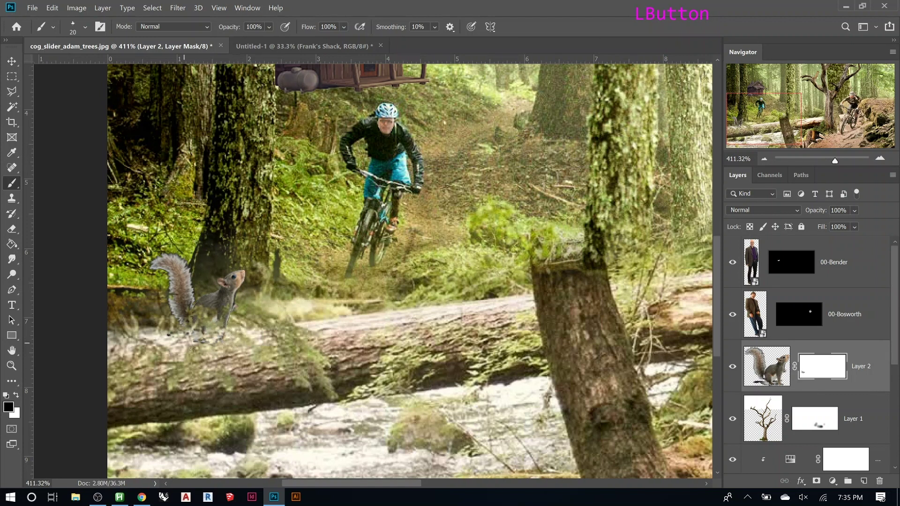
pyautogui.keyDown('alt'); pyautogui.click(815, 372); pyautogui.keyUp('alt')
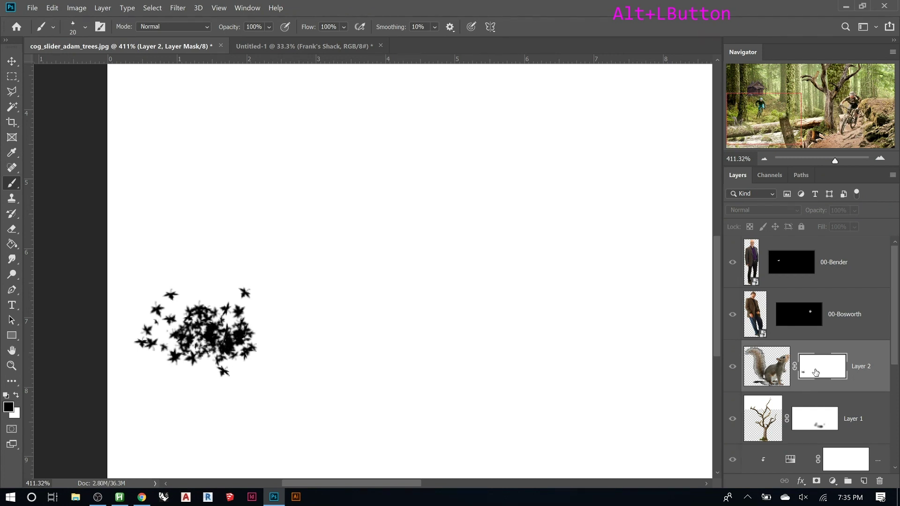
# Apply Curves to the squirrel image itself, moving the white point input to 213 and reshaping the curve's lower tones
pyautogui.click(776, 372)
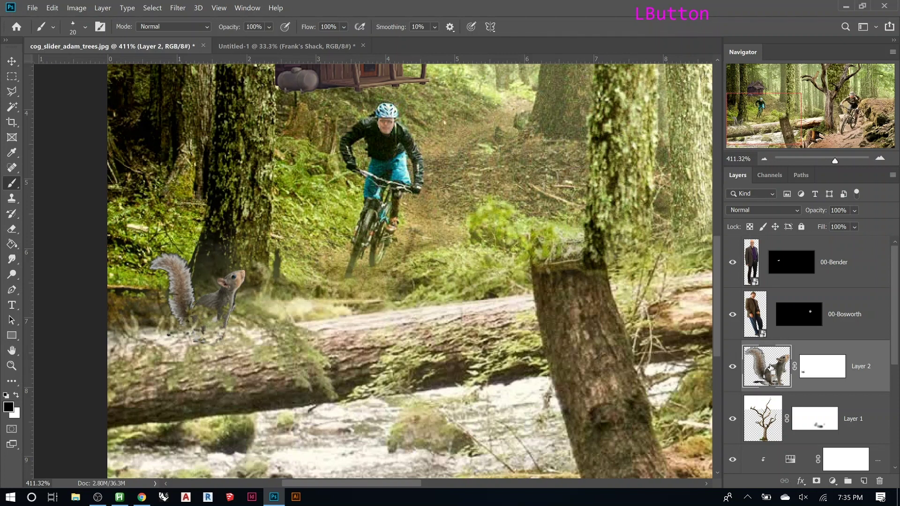
pyautogui.hotkey('ctrl', 'm')
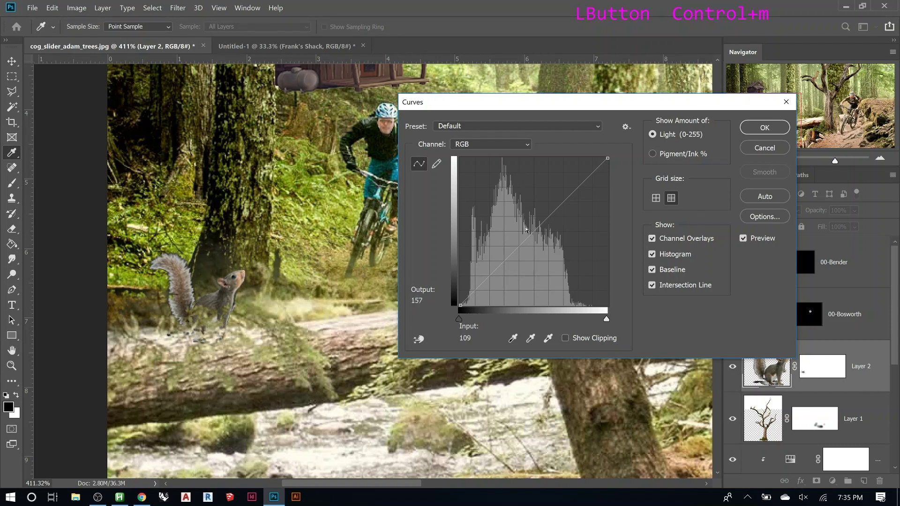
pyautogui.click(606, 320)
pyautogui.moveTo(606, 321); pyautogui.dragTo(583, 320)
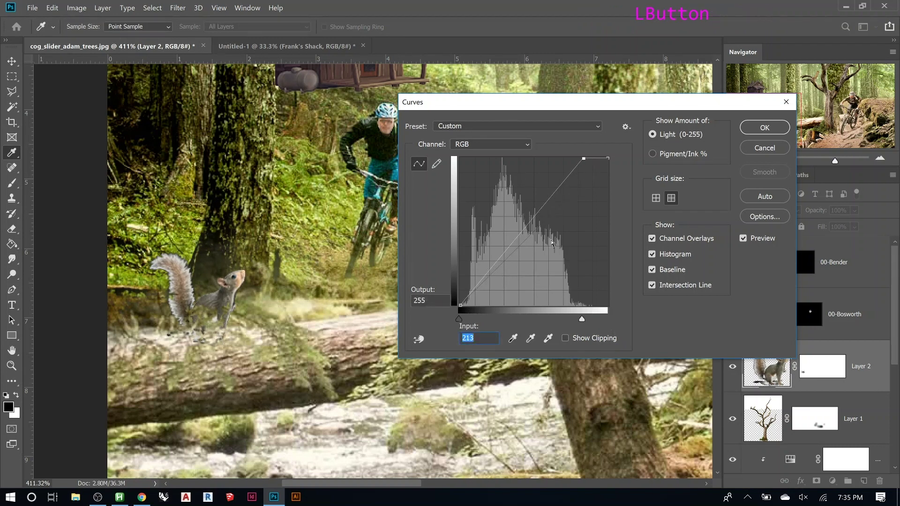
pyautogui.moveTo(541, 210)
pyautogui.mouseDown()
pyautogui.moveTo(522, 251)
pyautogui.moveTo(489, 267)
pyautogui.moveTo(482, 284)
pyautogui.mouseUp()
pyautogui.click(764, 127)
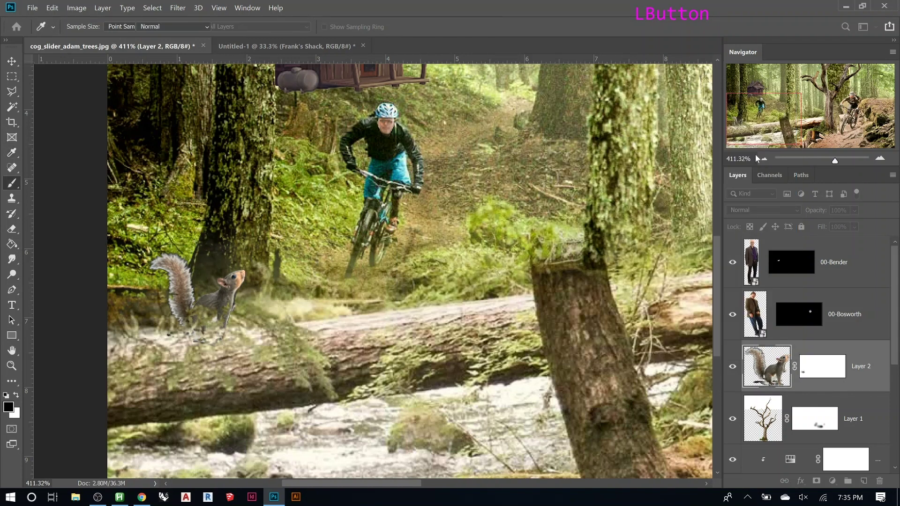
pyautogui.press('b')
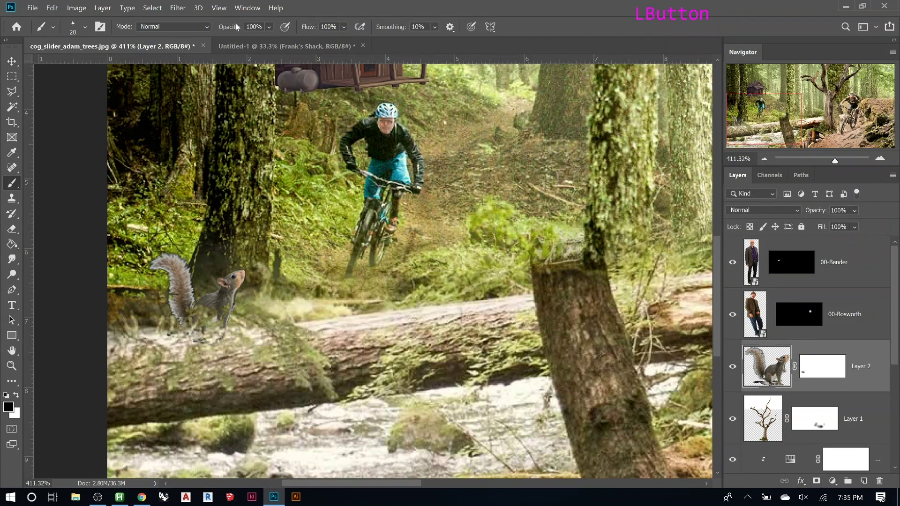
# Apply Brightness/Contrast to the squirrel with brightness 12 and reduced contrast, and set its layer opacity to 70%
pyautogui.click(77, 8)
pyautogui.moveTo(178, 33)
pyautogui.click(221, 33)
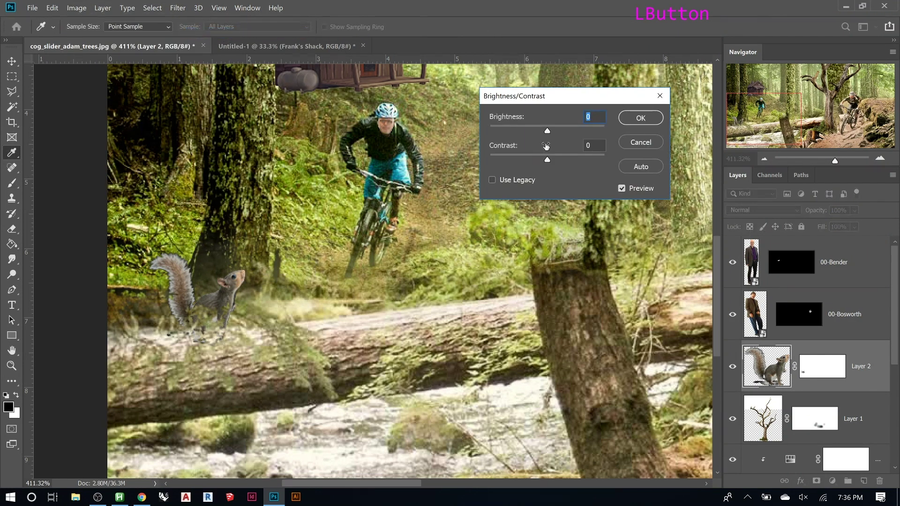
pyautogui.moveTo(550, 133); pyautogui.dragTo(525, 167)
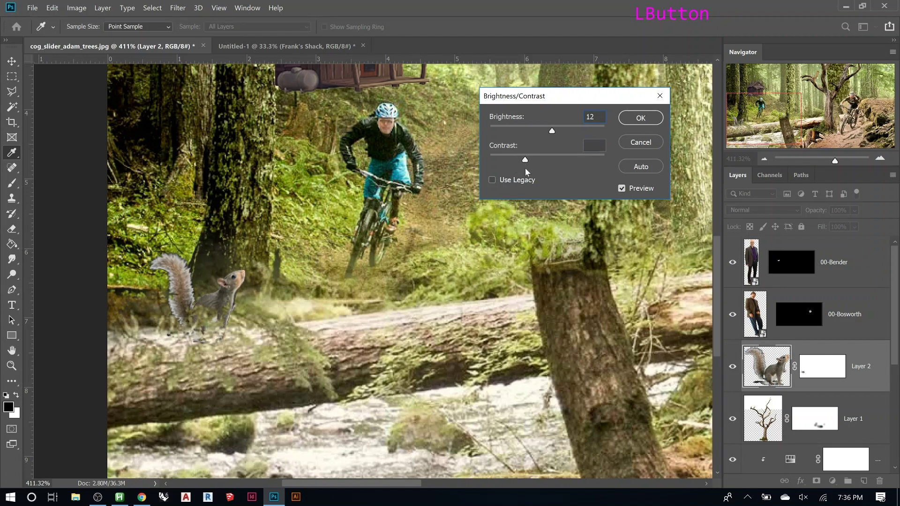
pyautogui.click(640, 118)
pyautogui.moveTo(816, 212); pyautogui.dragTo(798, 213)
pyautogui.hotkey('ctrl', '0')
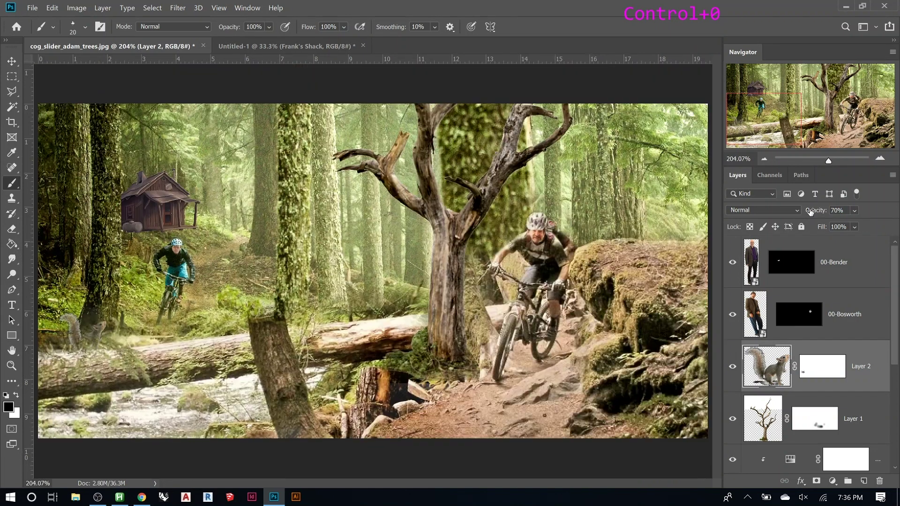